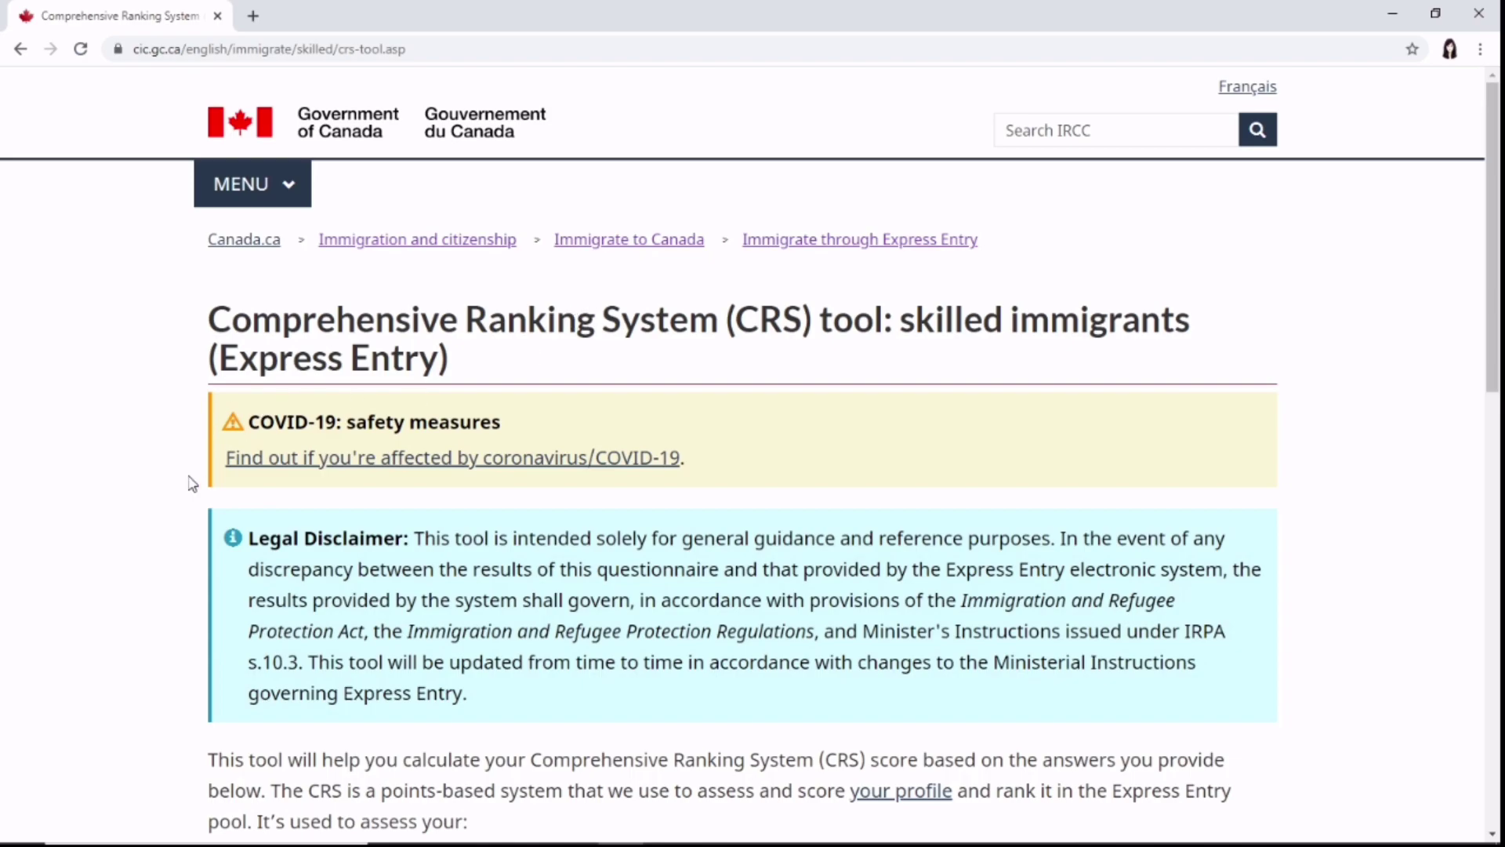
Answer the marital status question of the CRS questionnaire with Never Married / Single
scroll(189, 477, "down", 4)
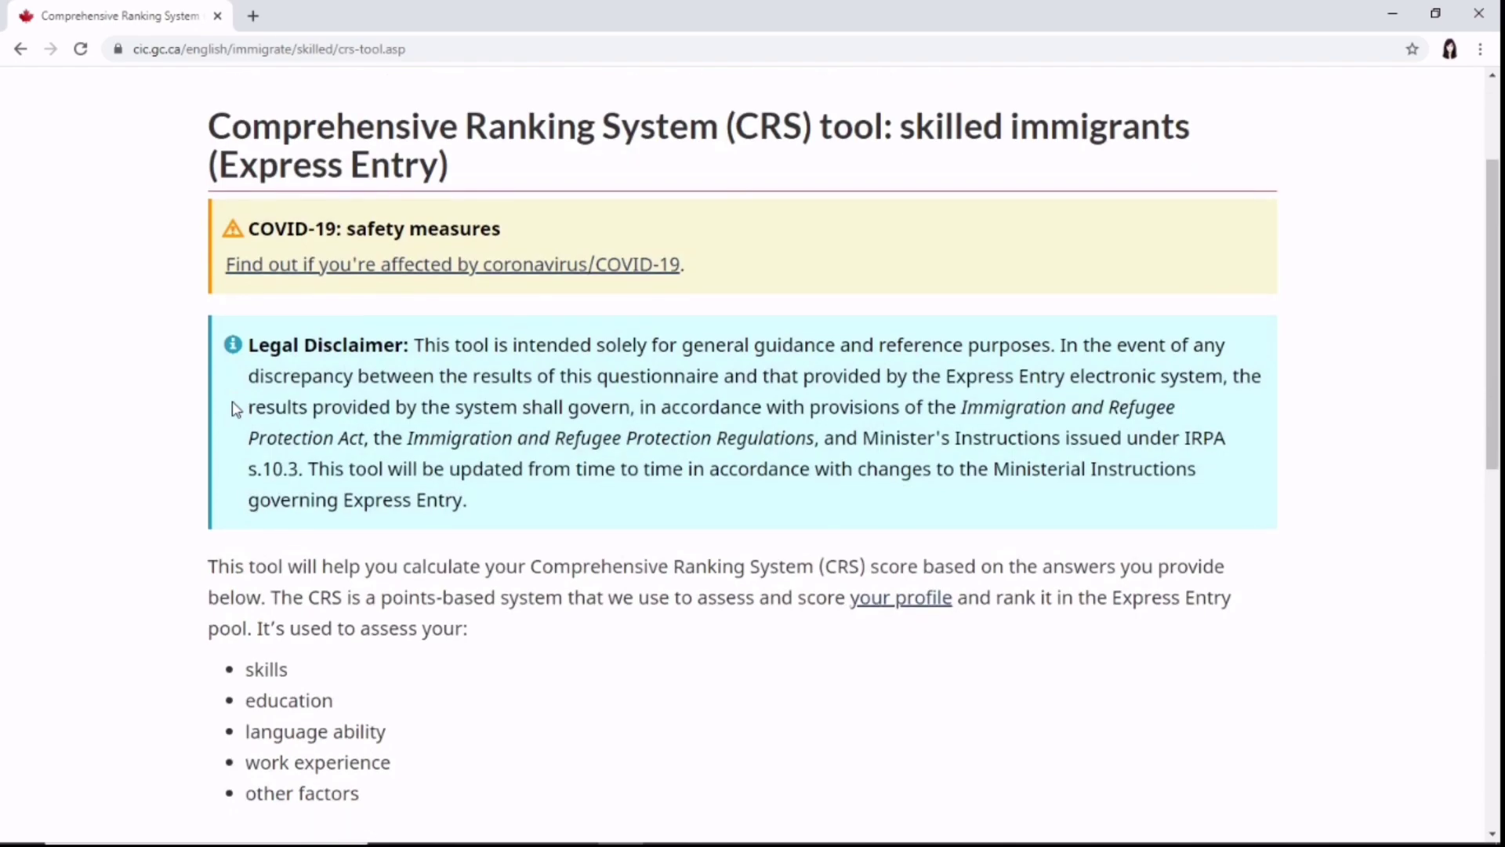
scroll(251, 361, "down", 2)
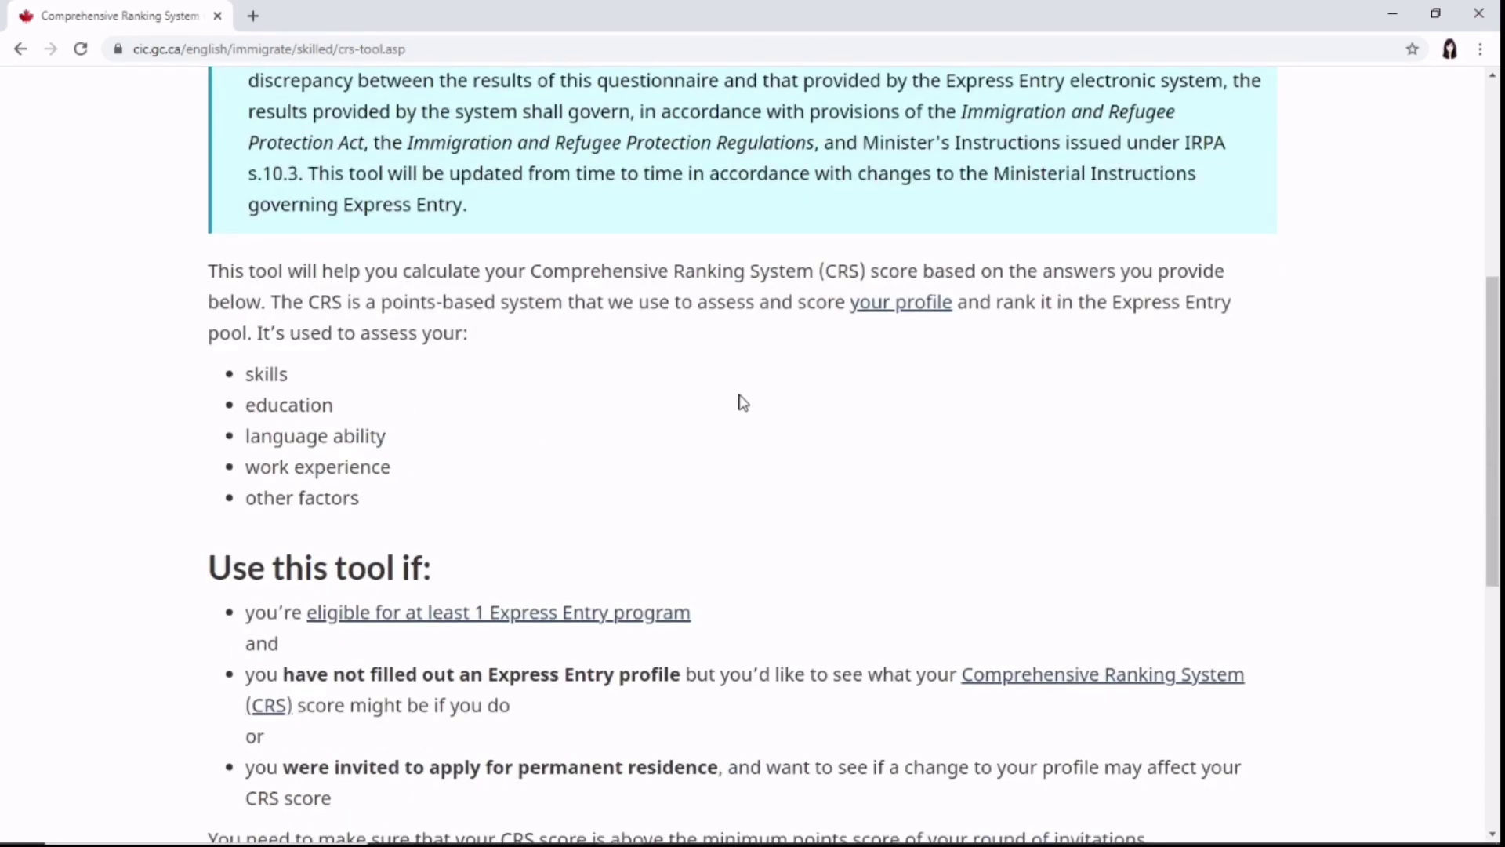
scroll(738, 403, "down", 3)
scroll(774, 328, "down", 3)
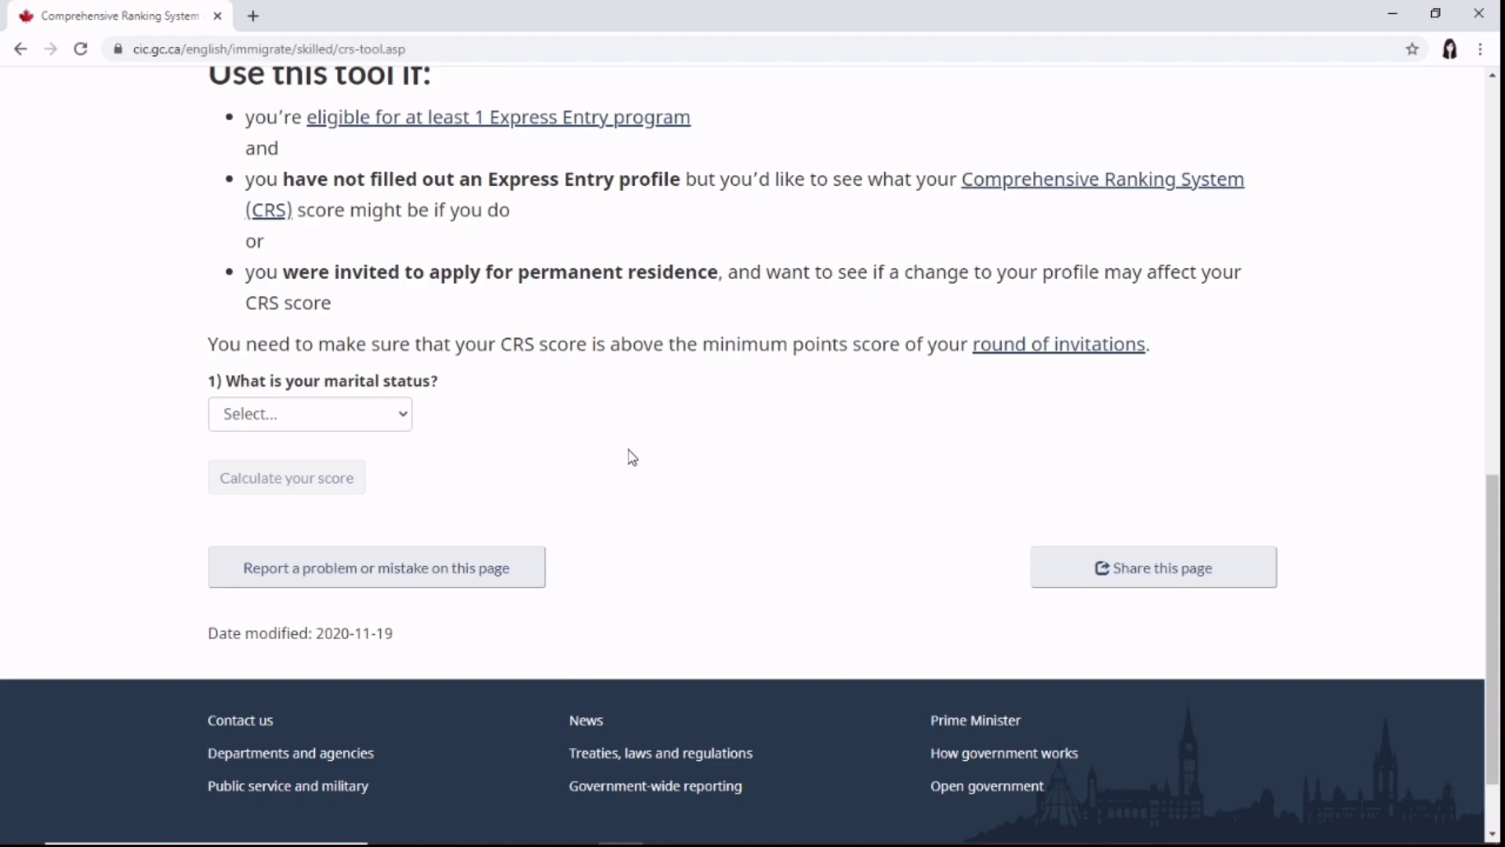
left_click(406, 427)
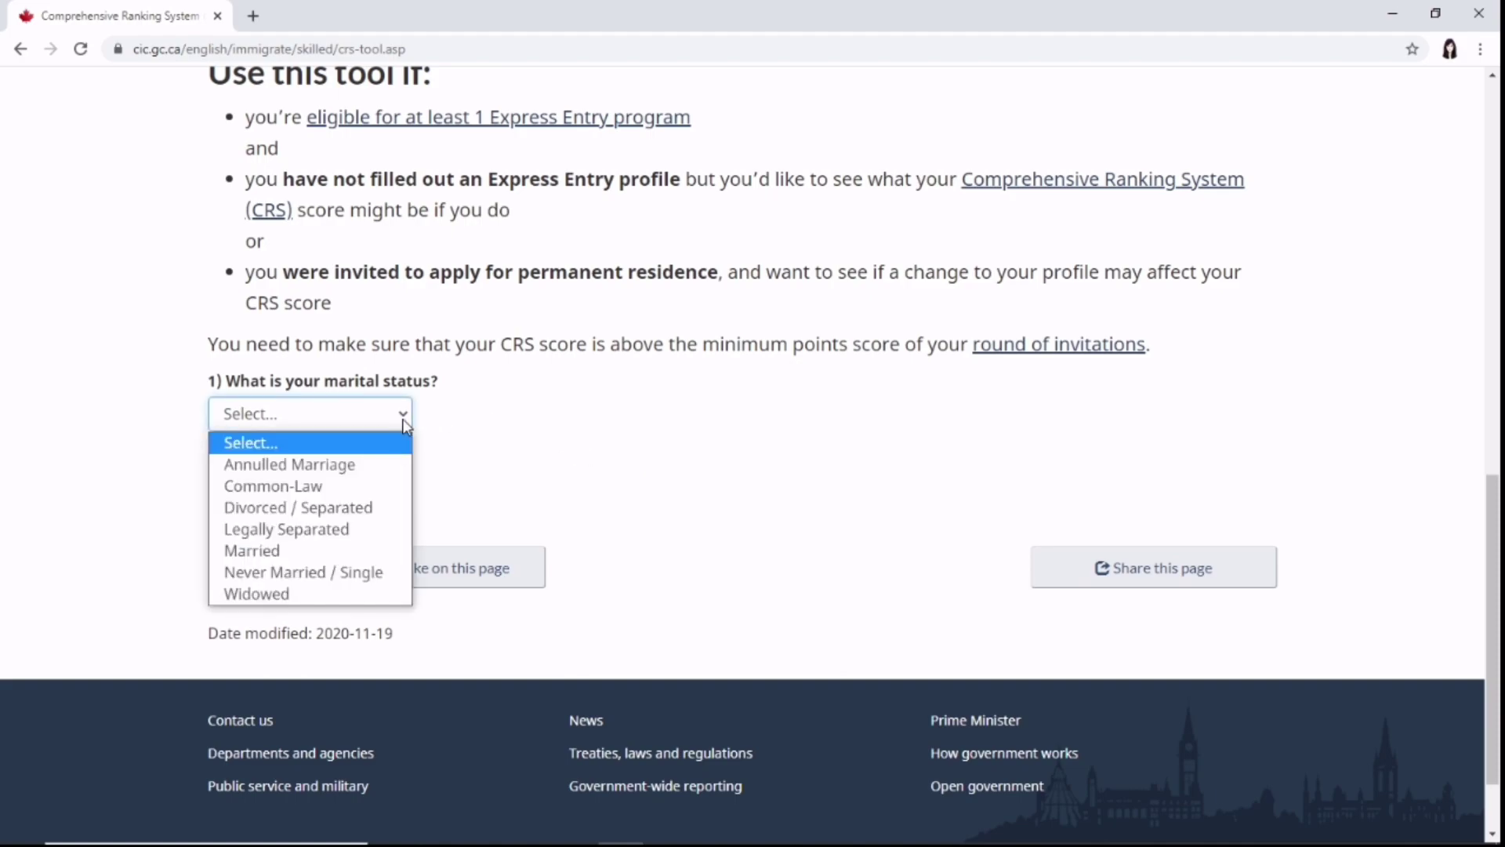
left_click(350, 574)
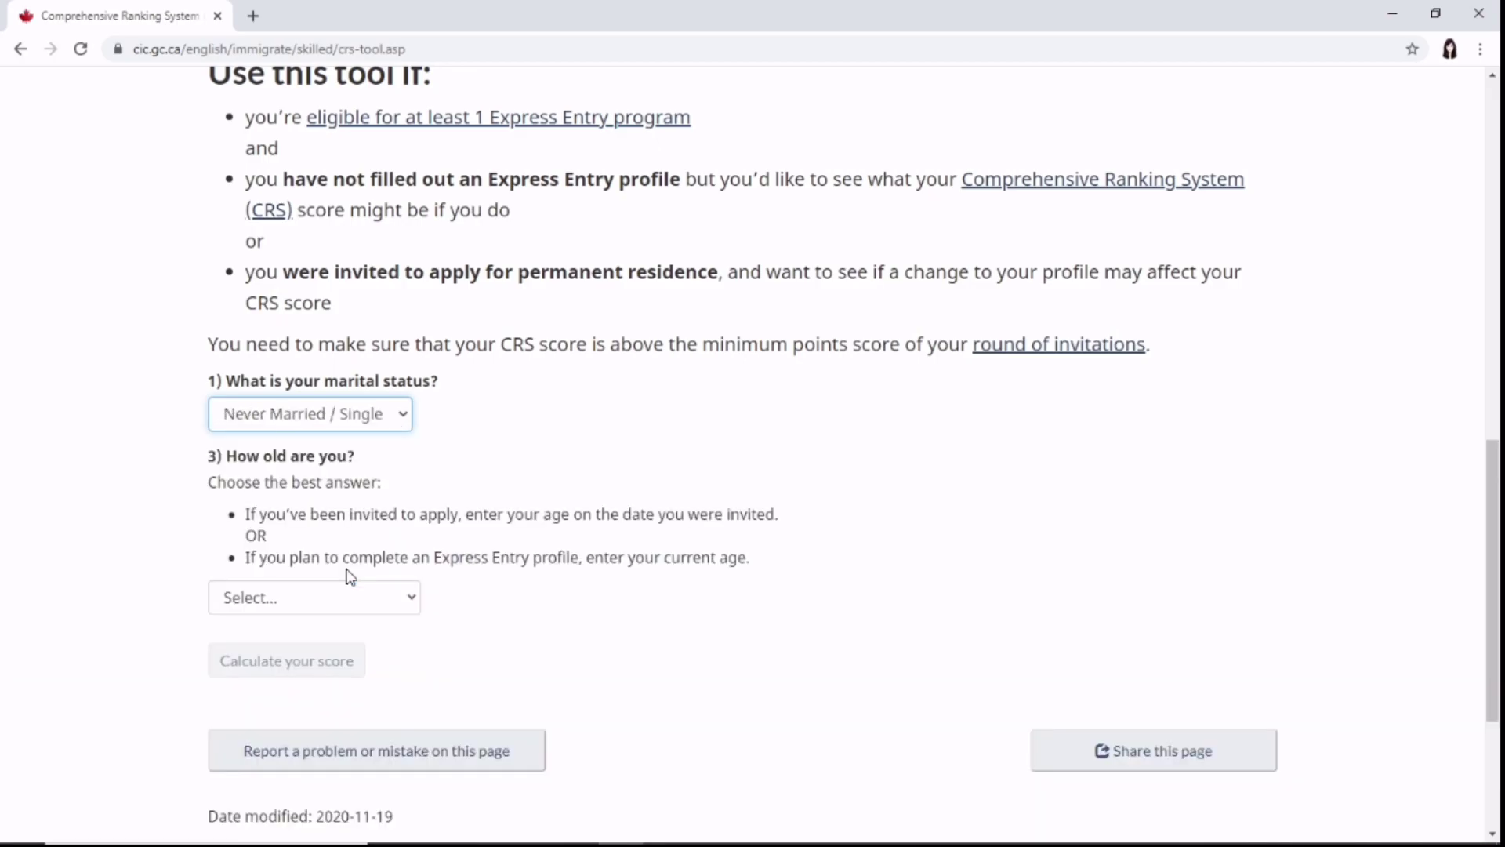
left_click(659, 421)
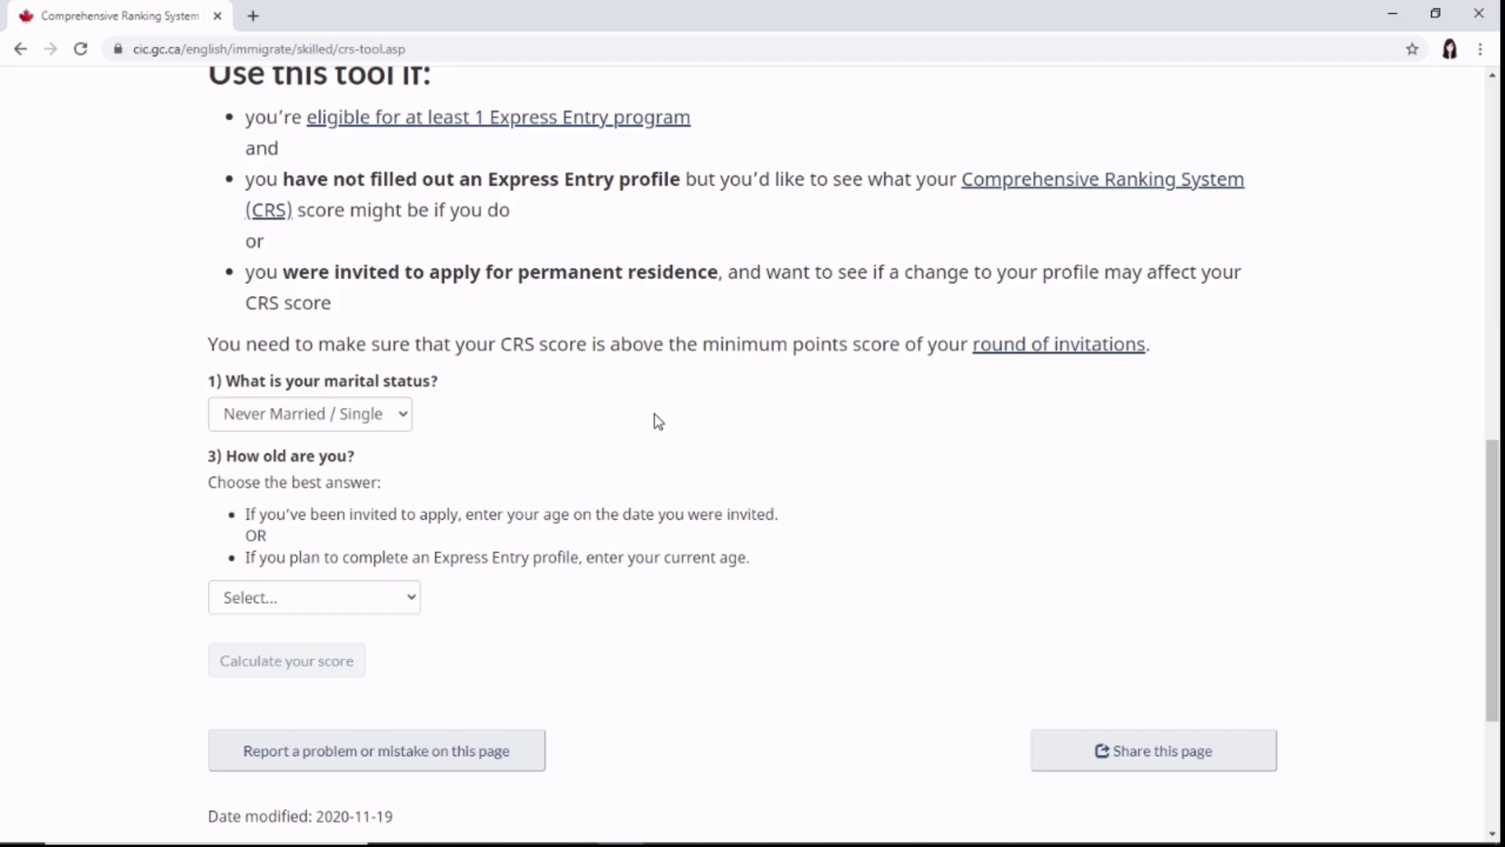
Set the age in question 3 to 28 years of age
scroll(658, 421, "down", 2)
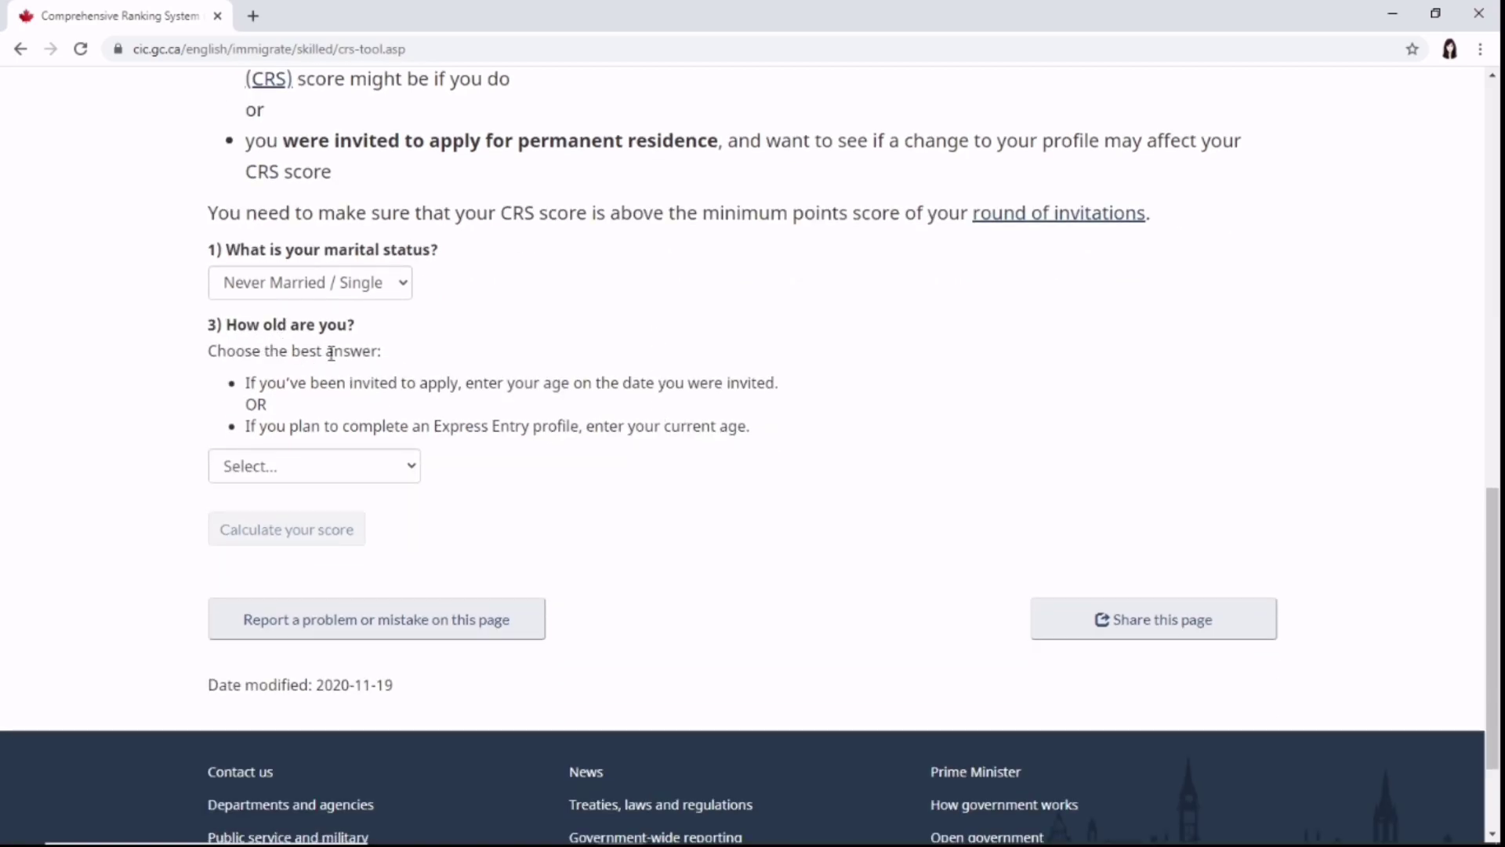
left_click(370, 465)
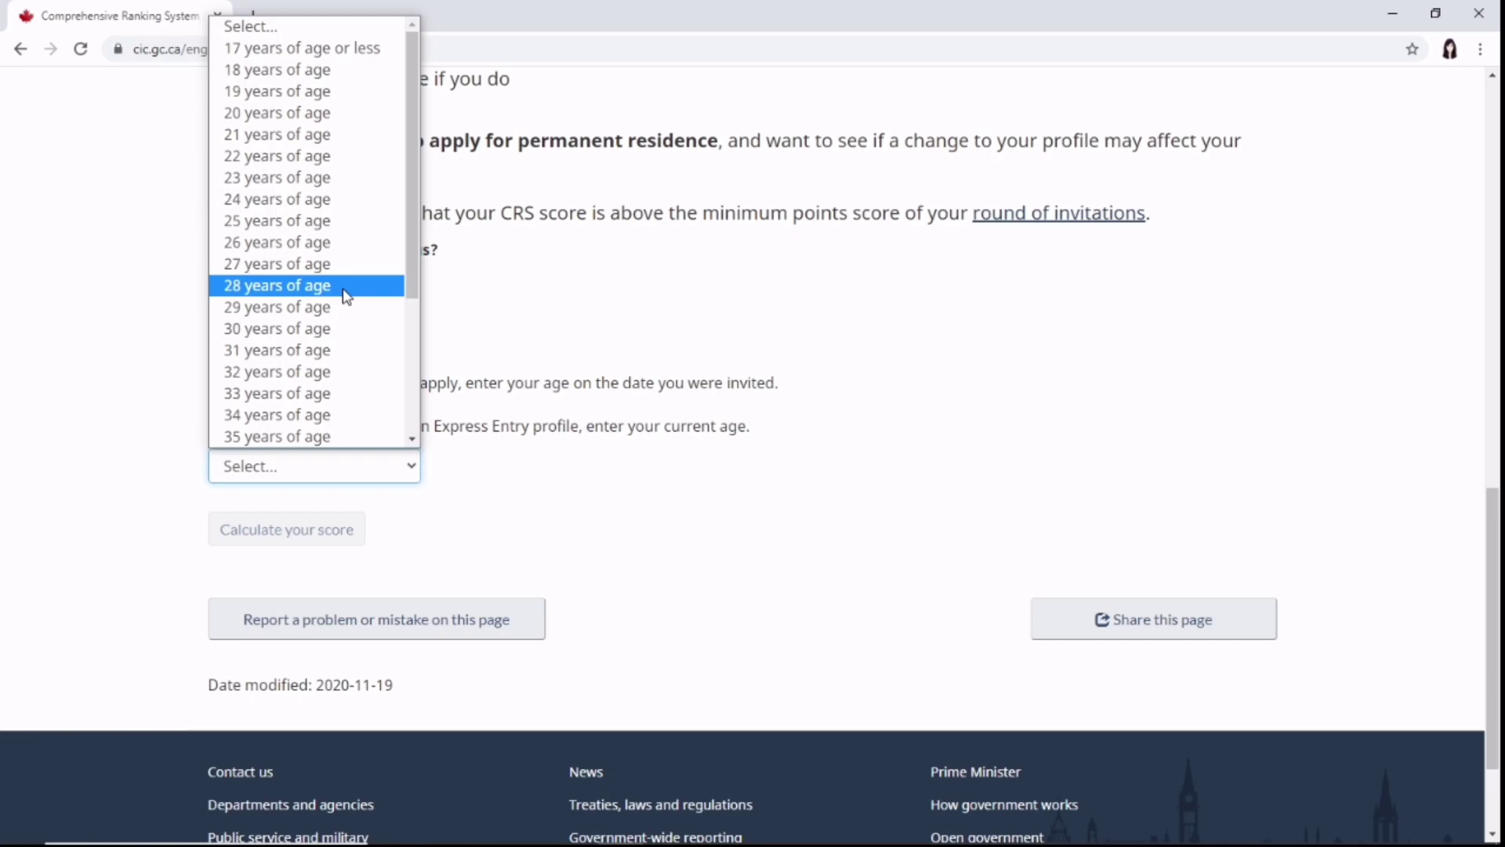
left_click(345, 285)
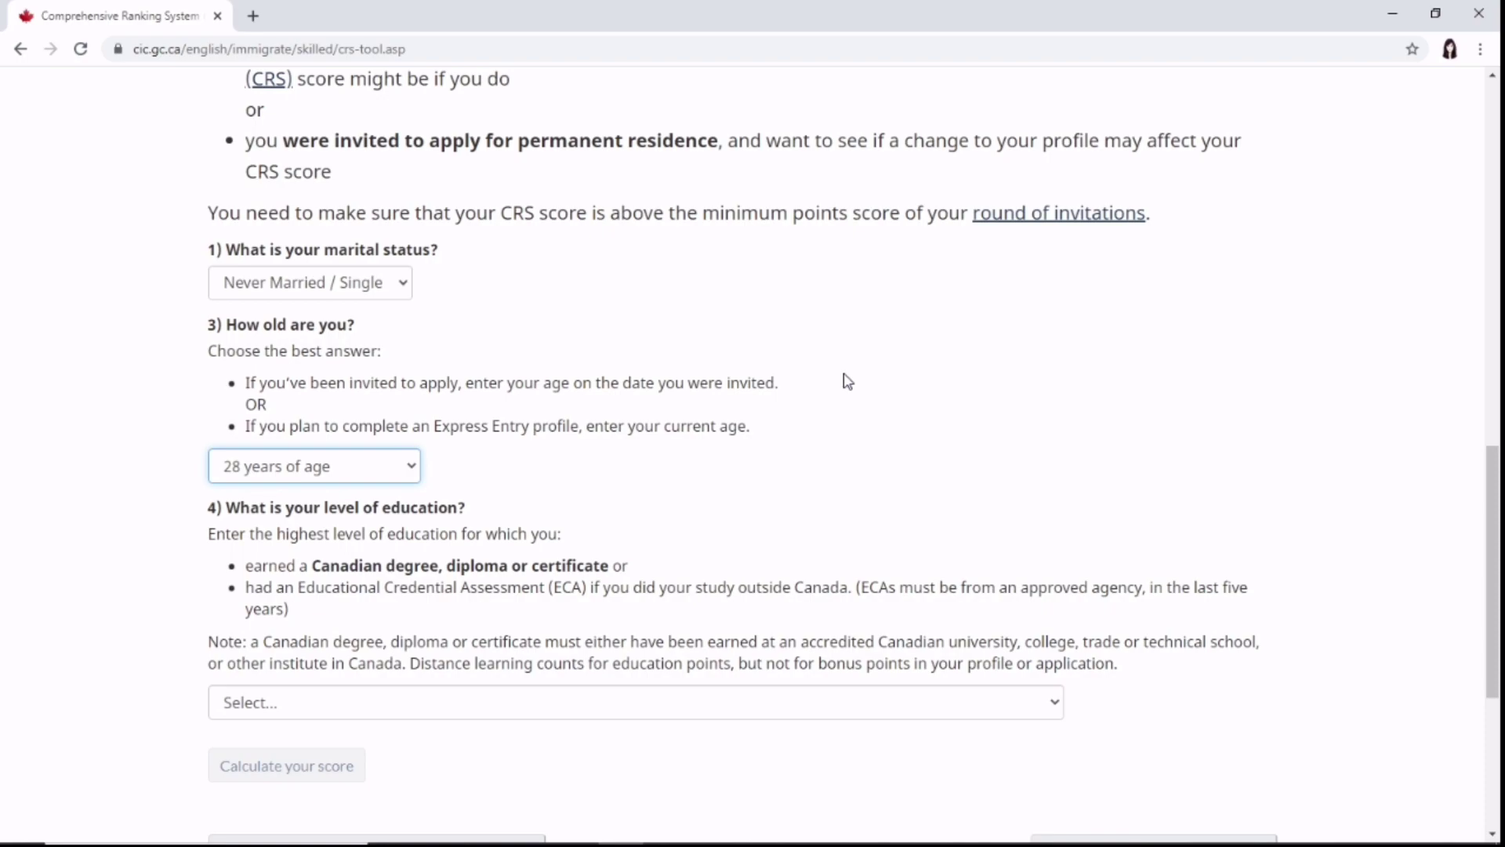
Set the level of education in question 4 to Master's degree, or professional degree needed to practice in a licensed profession
scroll(722, 446, "down", 2)
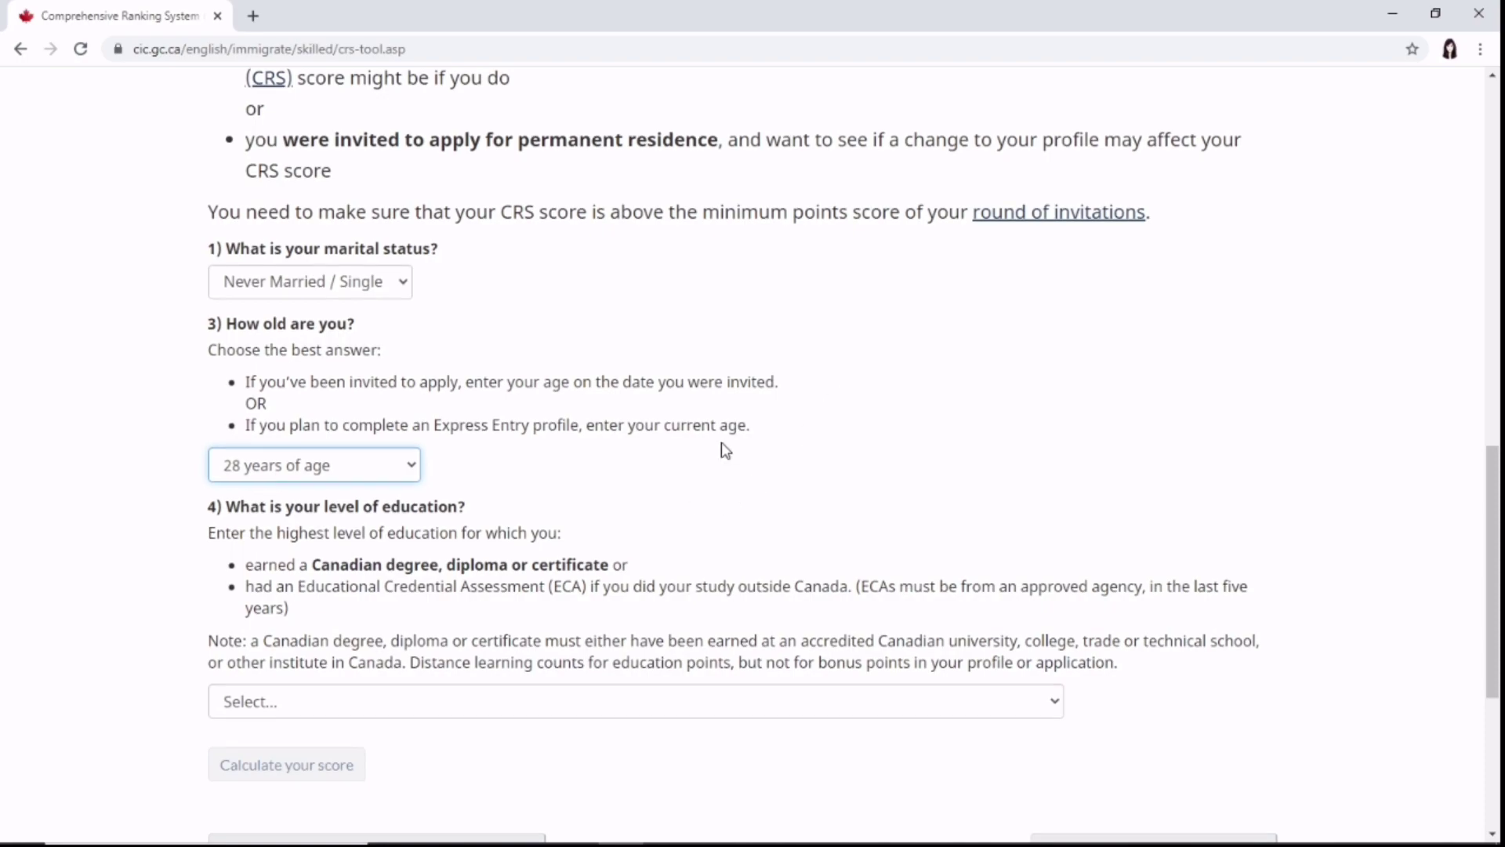
scroll(741, 415, "down", 1)
left_click(762, 375)
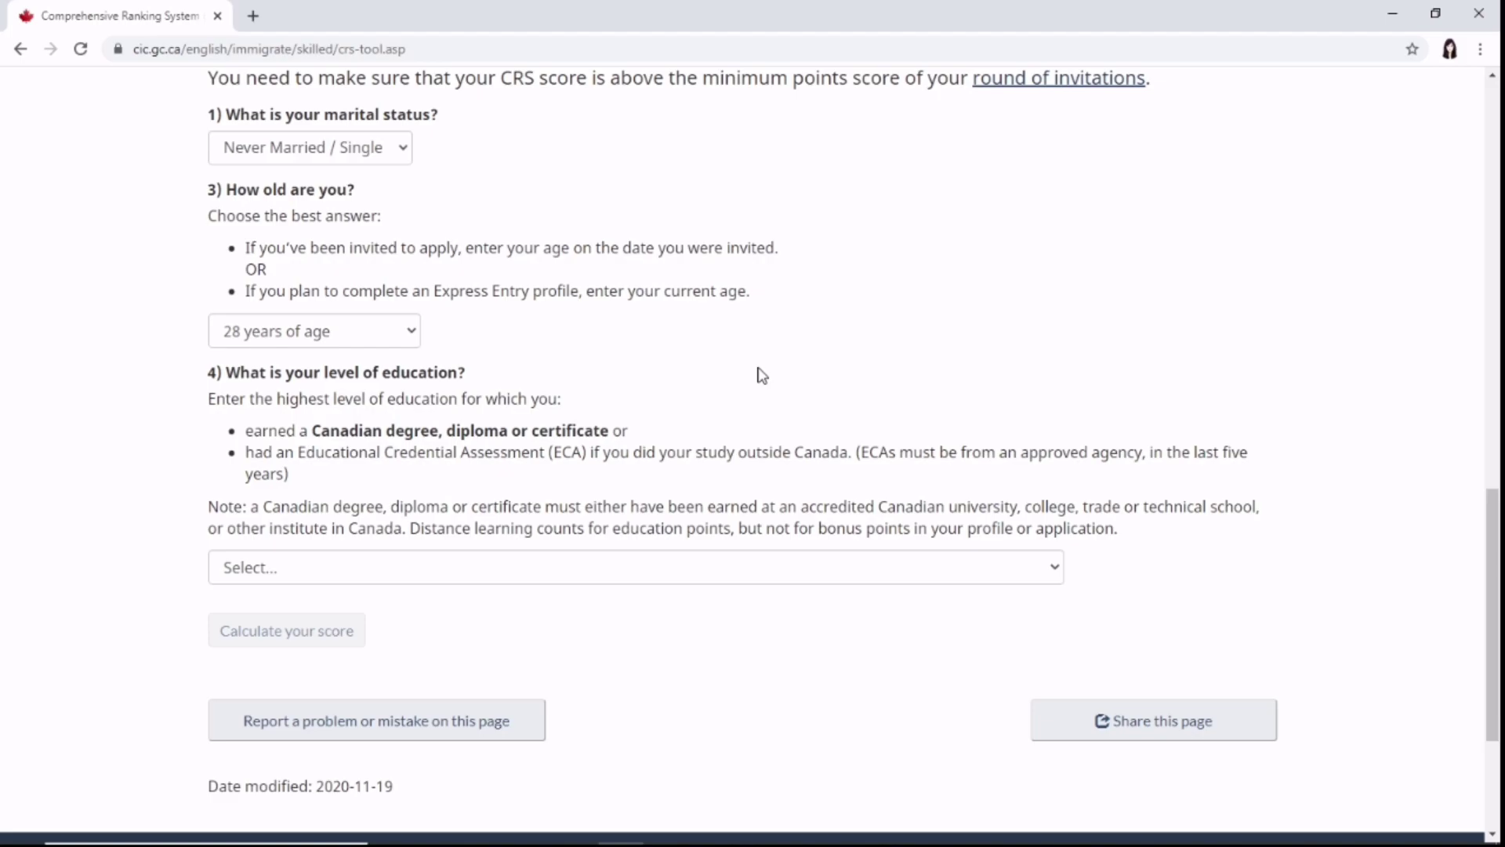
left_click(667, 570)
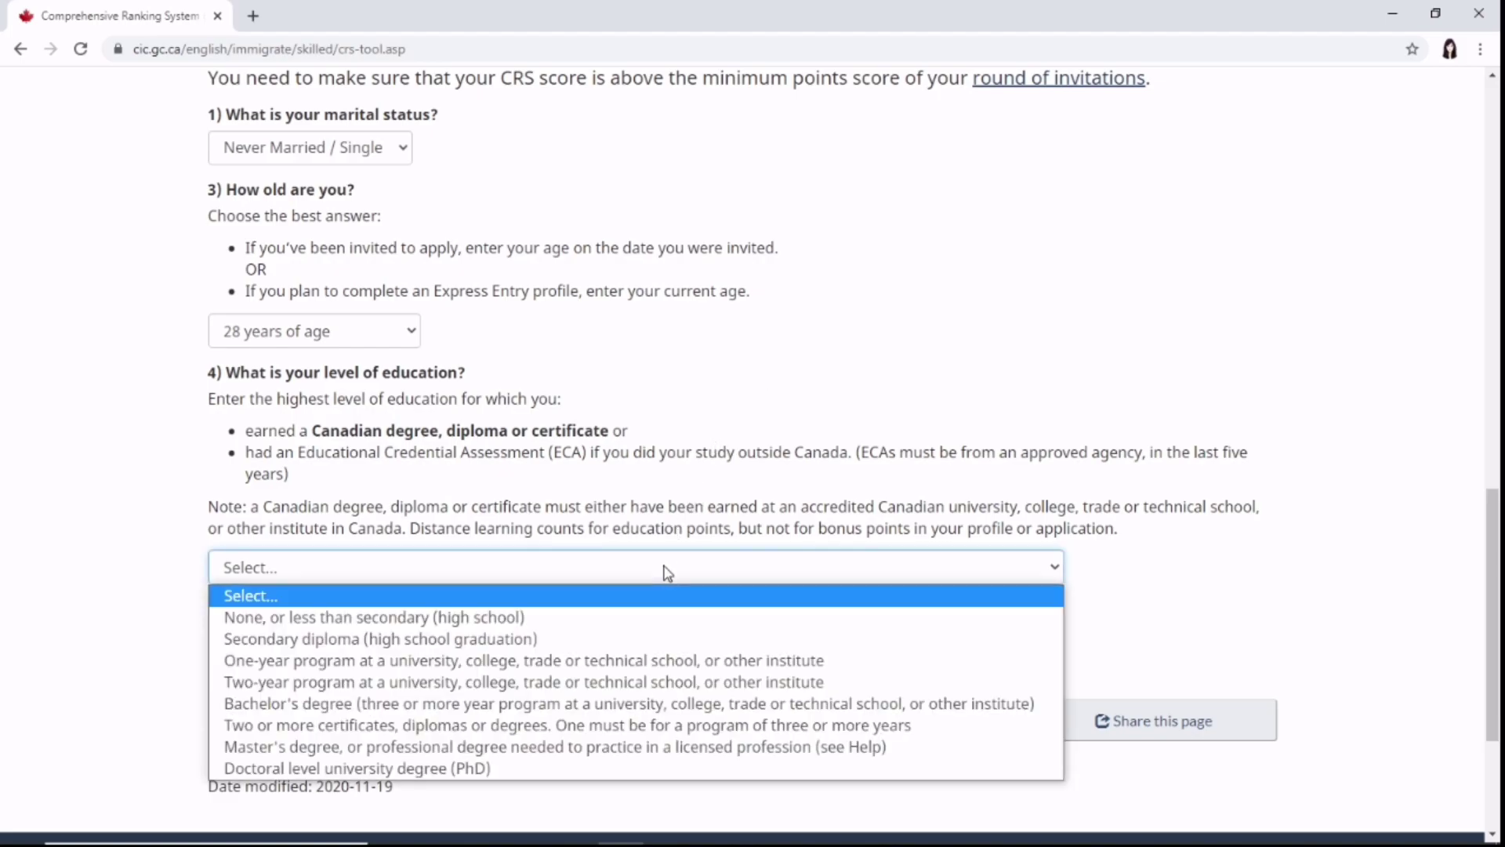
left_click(580, 748)
left_click(878, 281)
Answer No to question 4b about having earned a Canadian degree, diploma or certificate
scroll(860, 288, "down", 2)
scroll(860, 288, "down", 2)
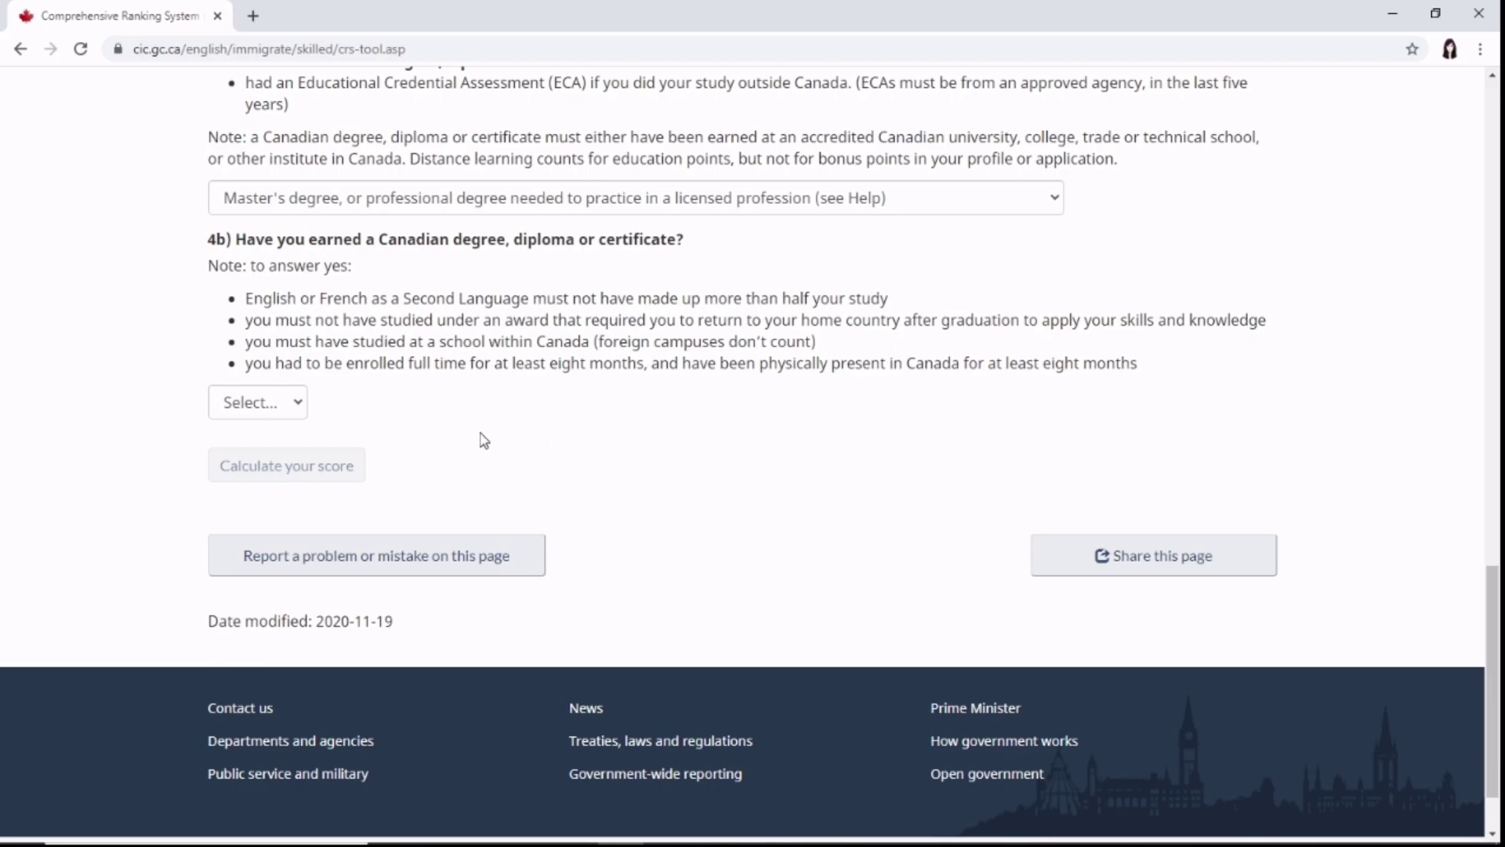
left_click(290, 414)
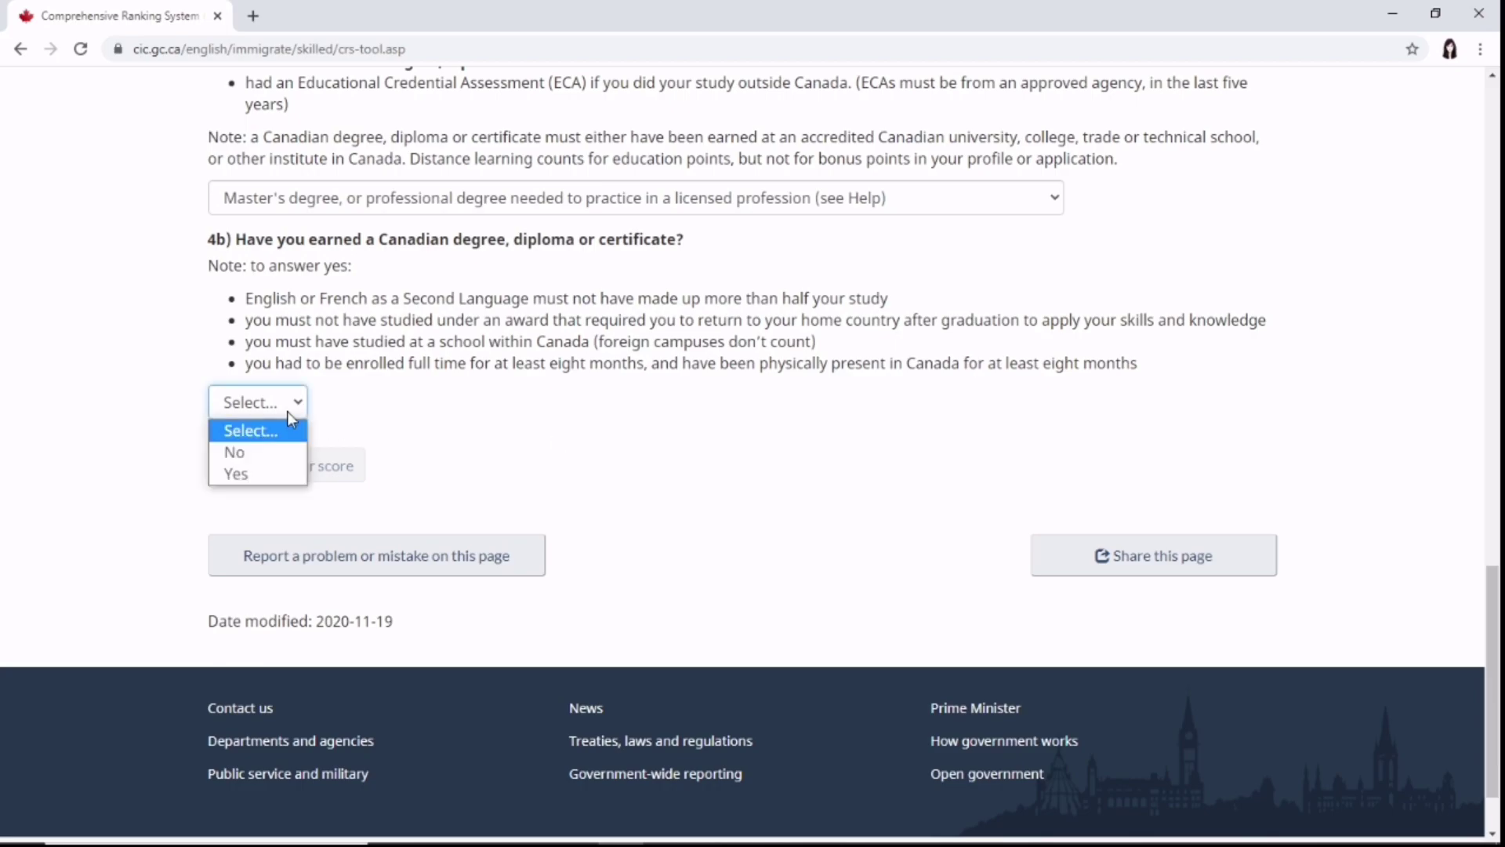
left_click(267, 447)
left_click(414, 416)
Answer Yes to the question whether the language test results are less than two years old
scroll(1002, 256, "up", 3)
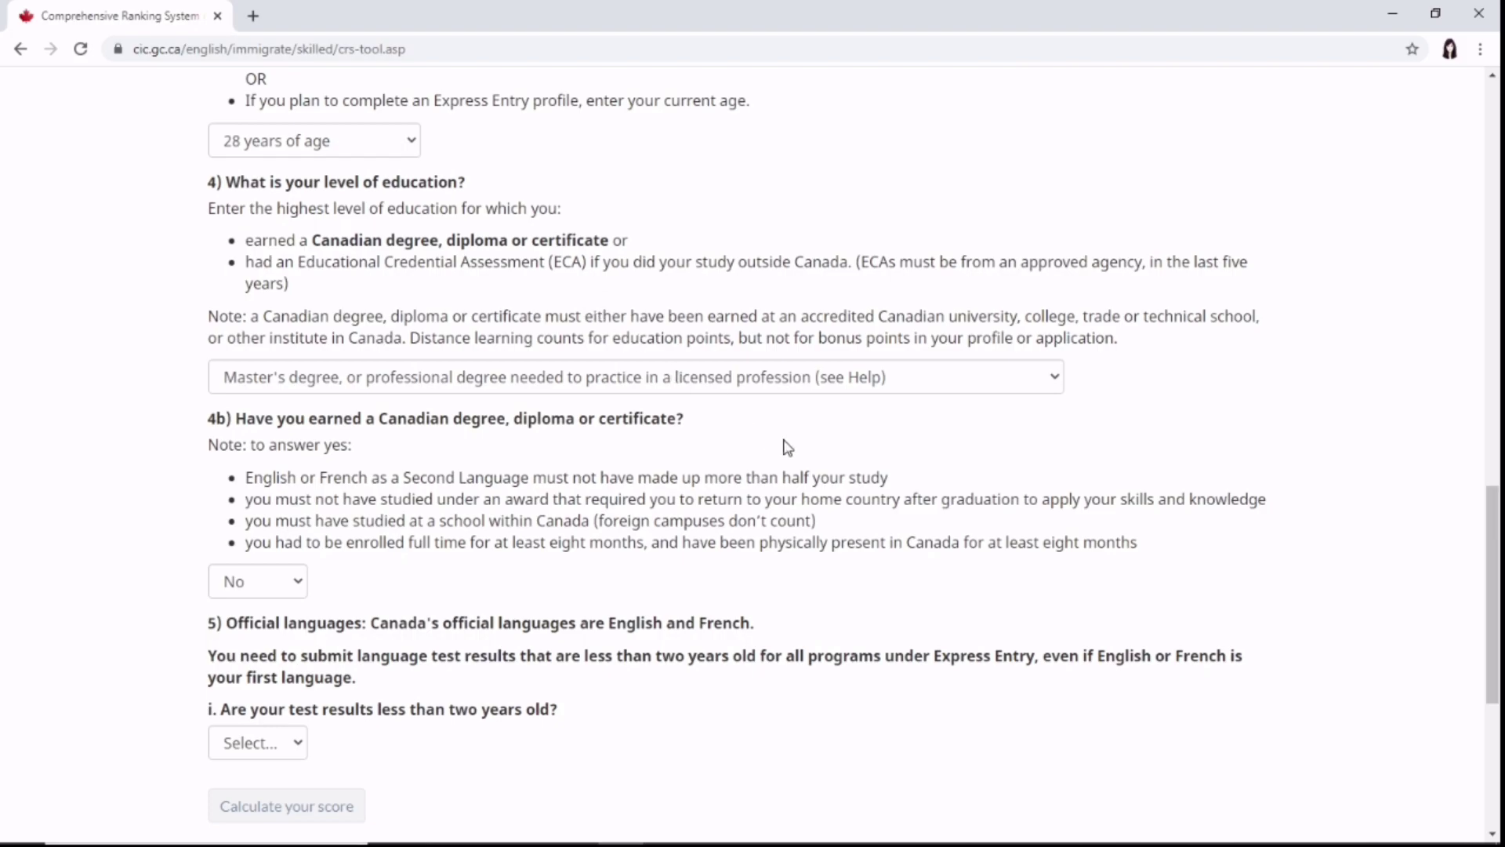
scroll(548, 565, "down", 1)
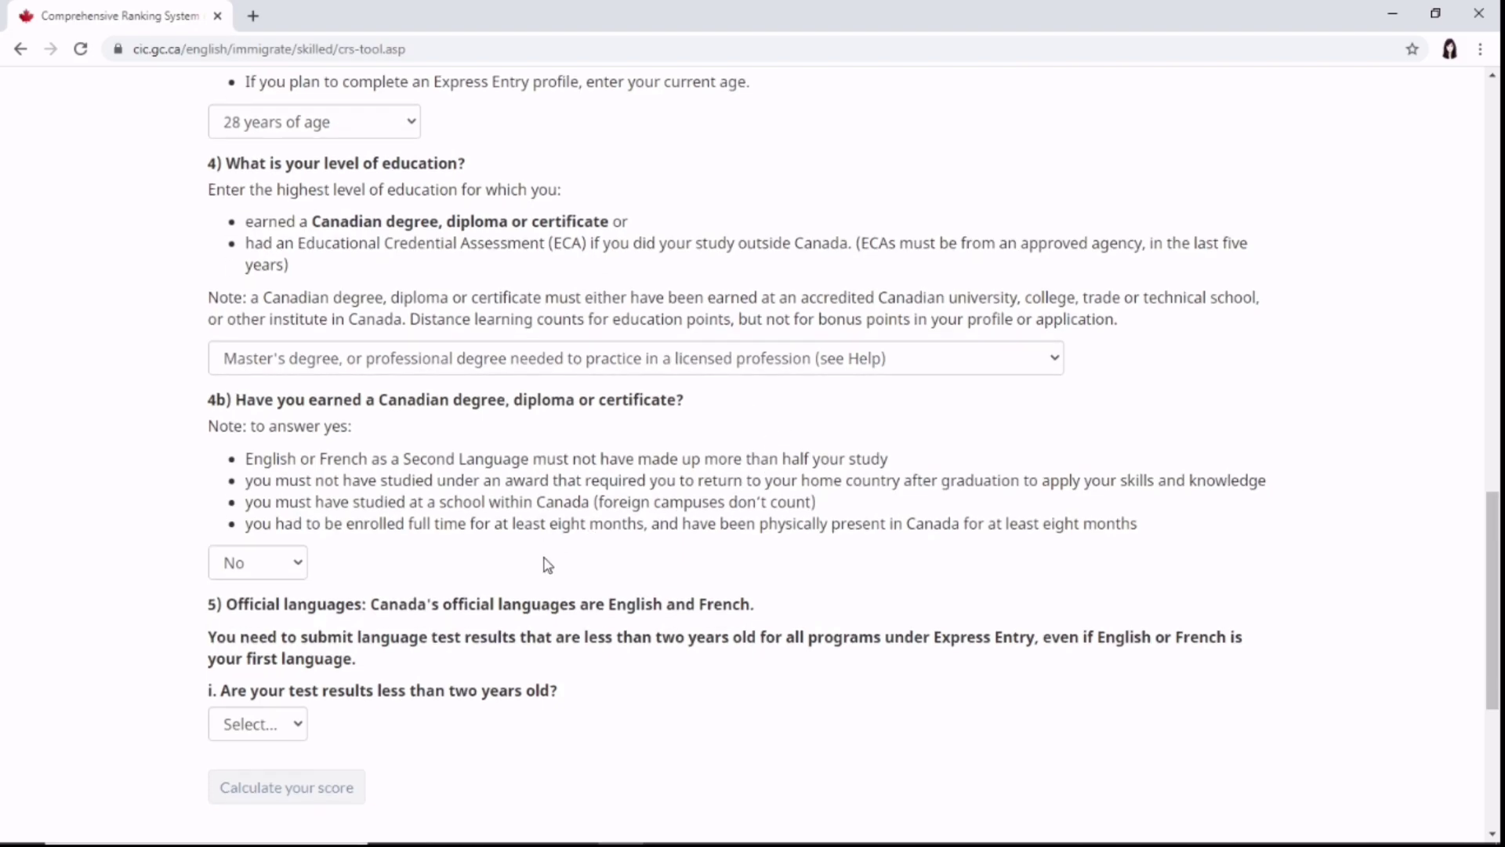
scroll(548, 564, "down", 2)
scroll(546, 564, "down", 1)
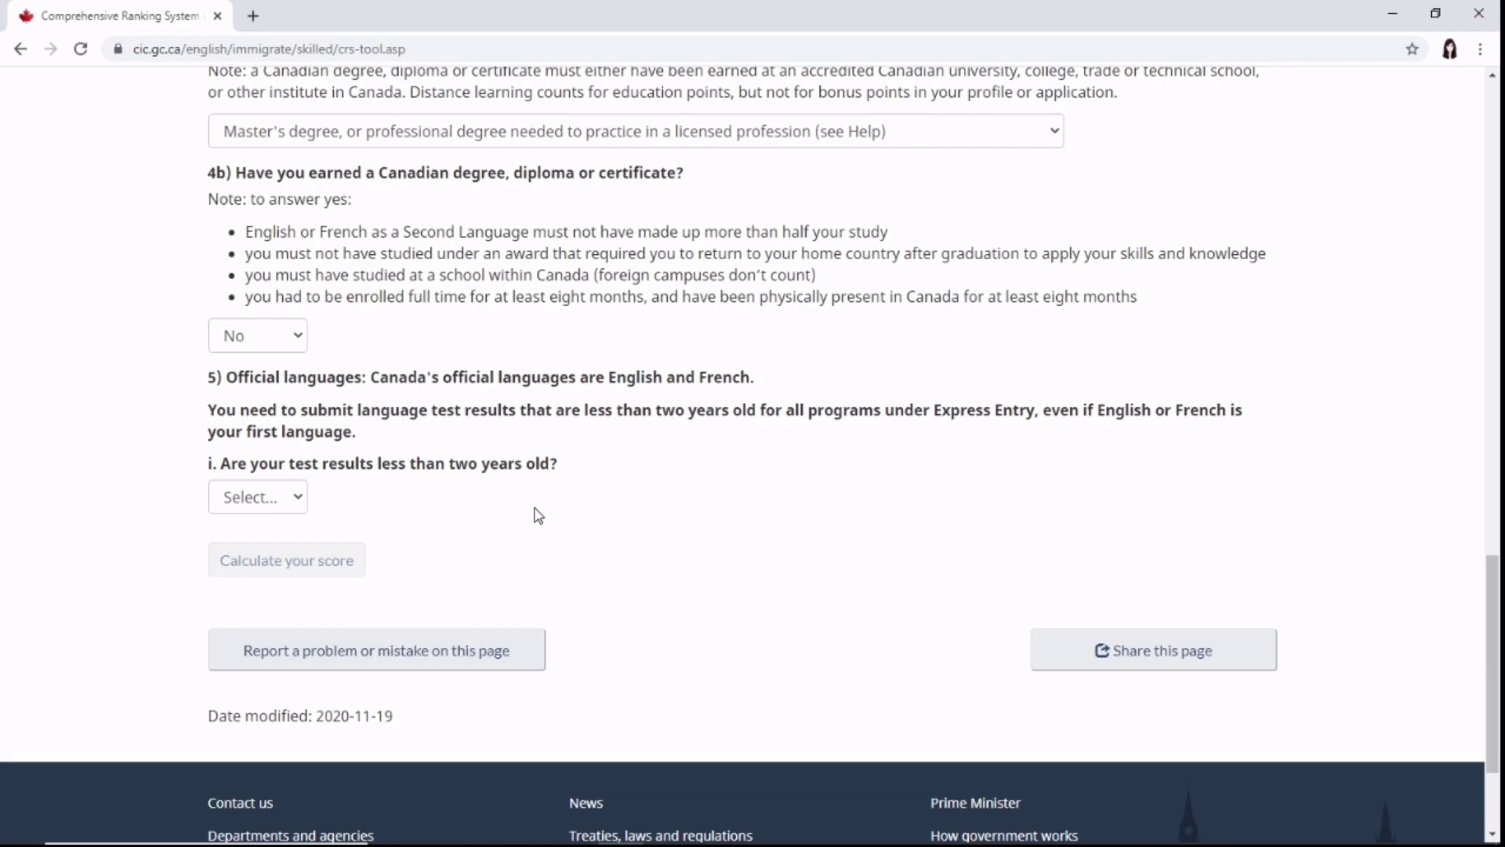
left_click(282, 496)
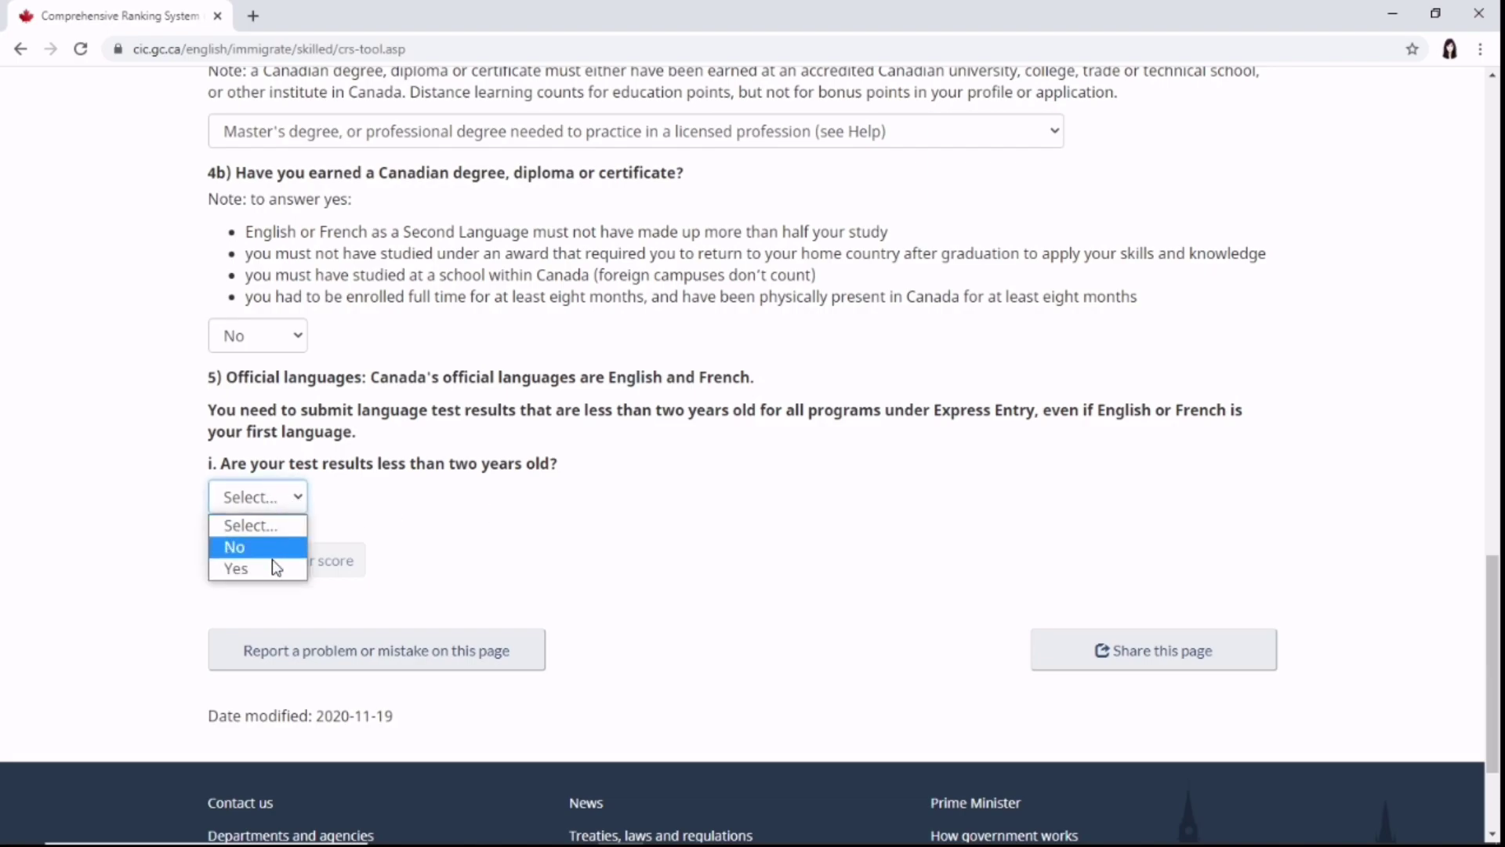
left_click(271, 566)
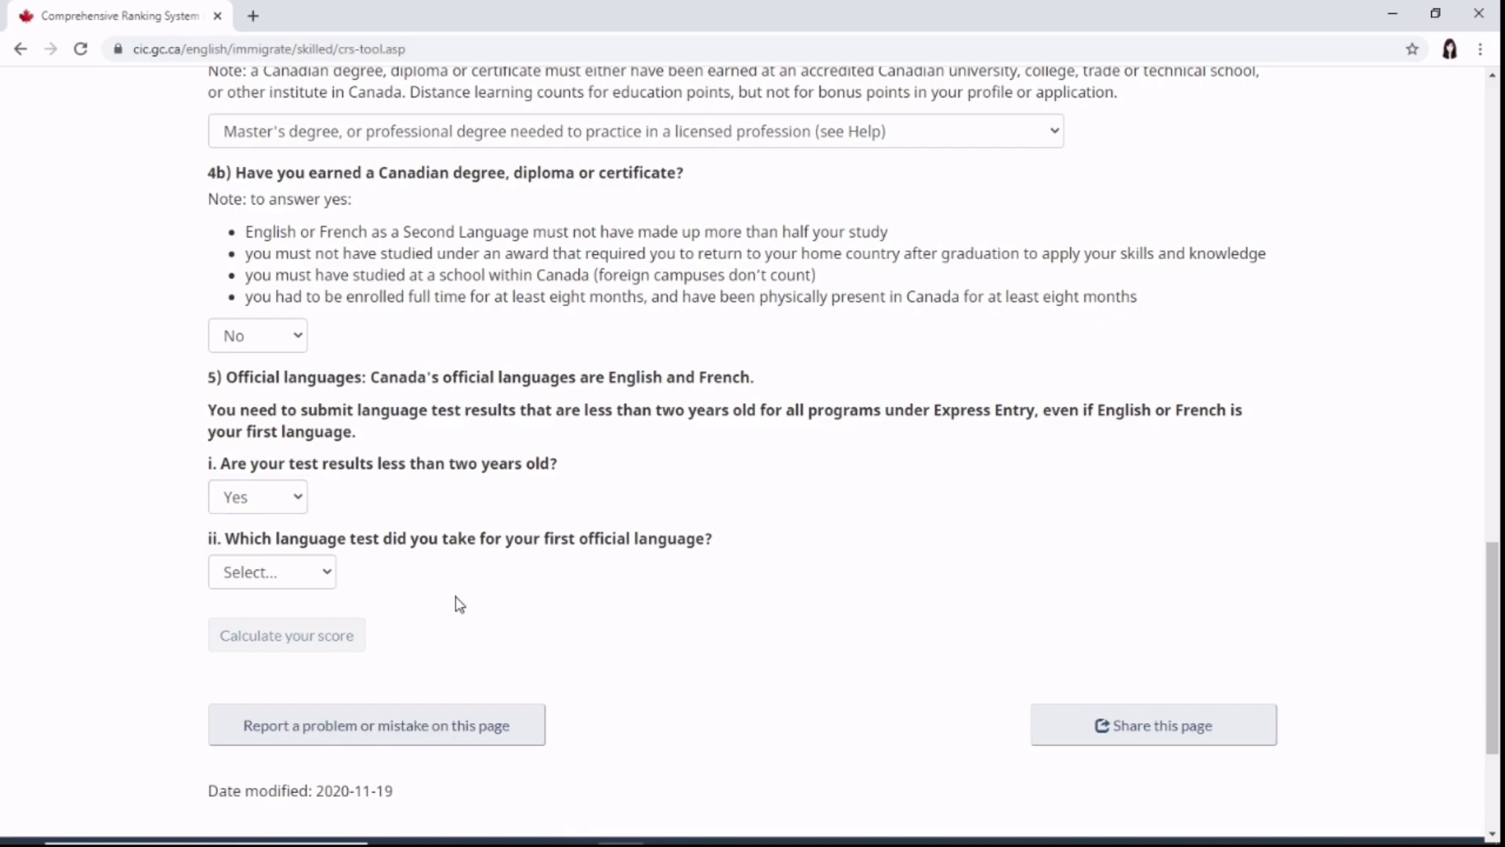
Choose IELTS as the language test taken for the first official language
scroll(477, 562, "down", 1)
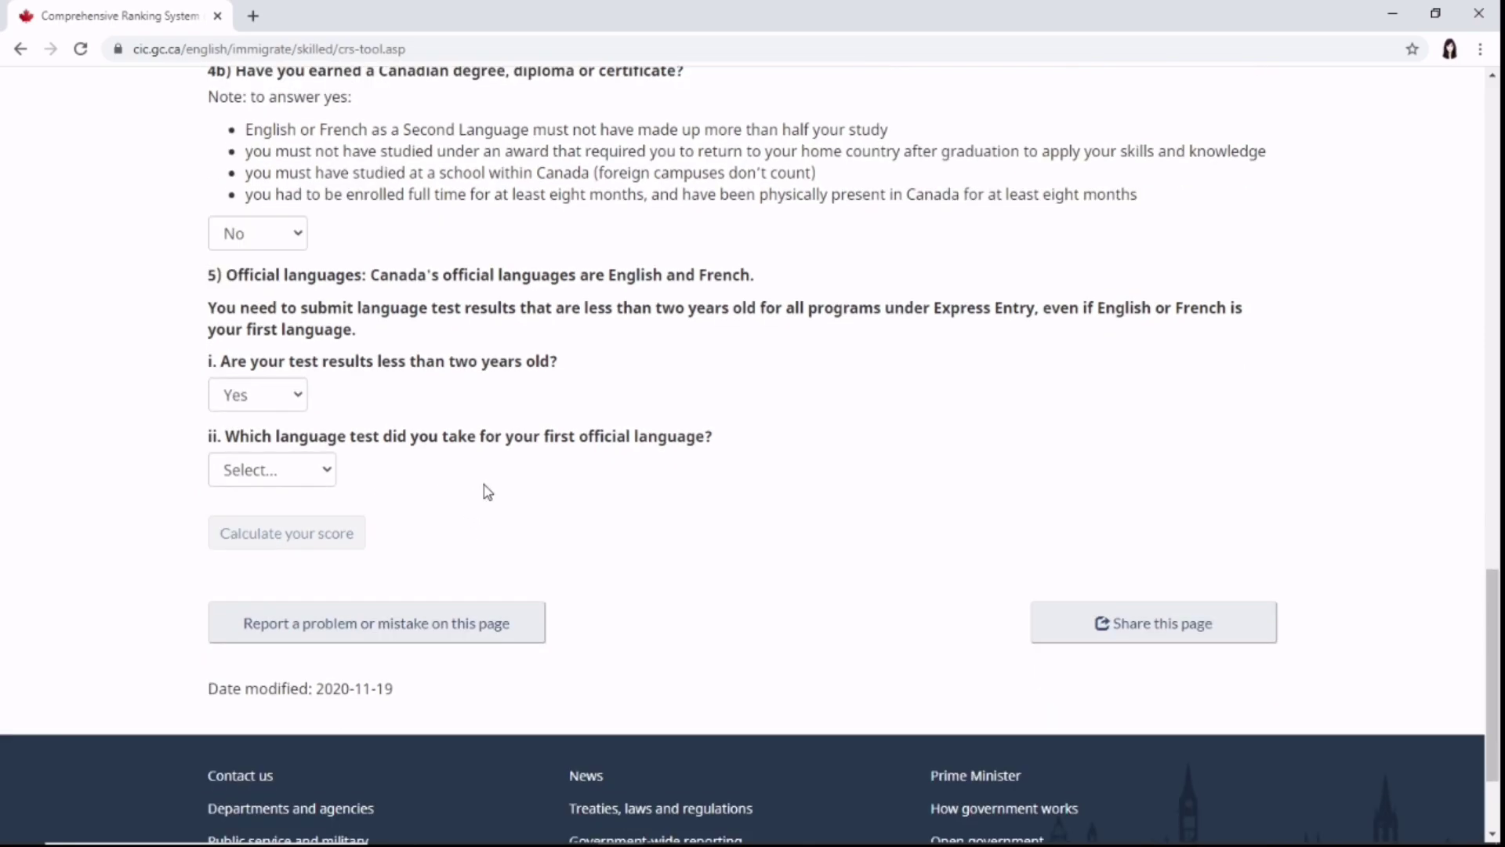
left_click(326, 470)
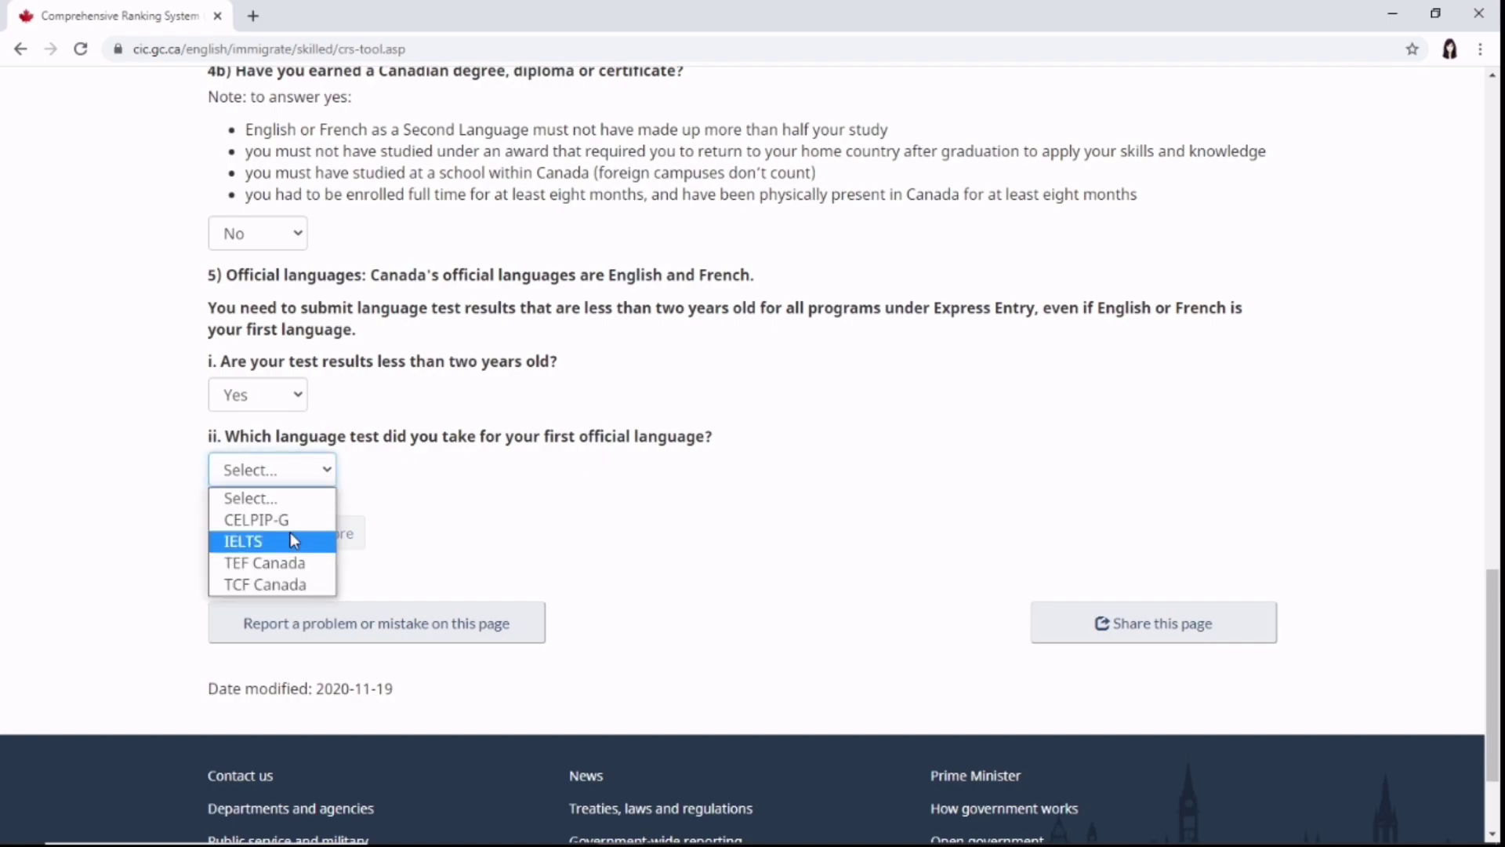
left_click(292, 541)
left_click(500, 564)
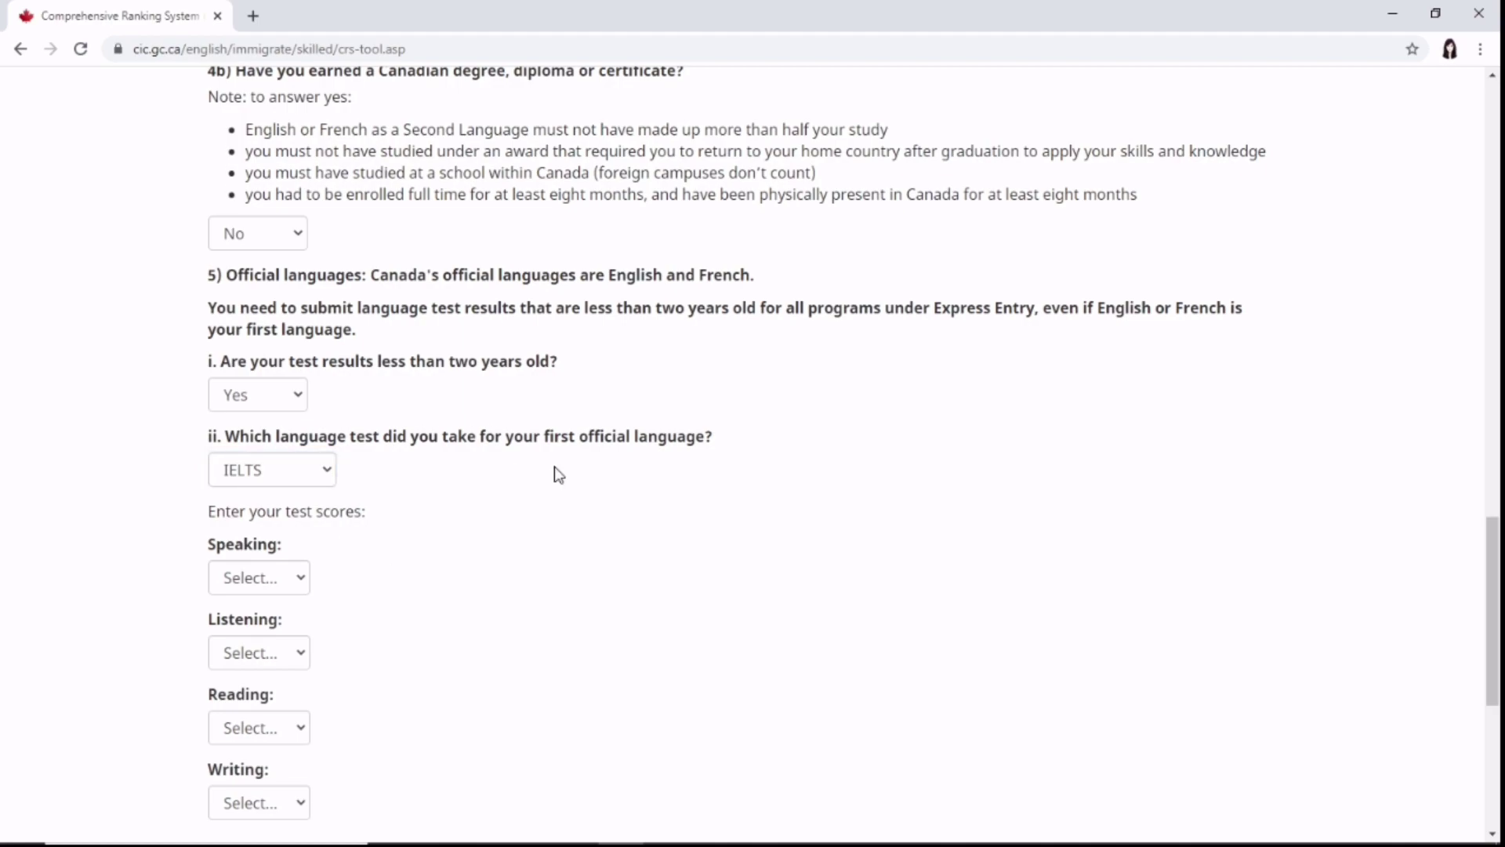
Set the IELTS test scores to 7.0 for Speaking and 8.0 for Listening
scroll(558, 474, "down", 2)
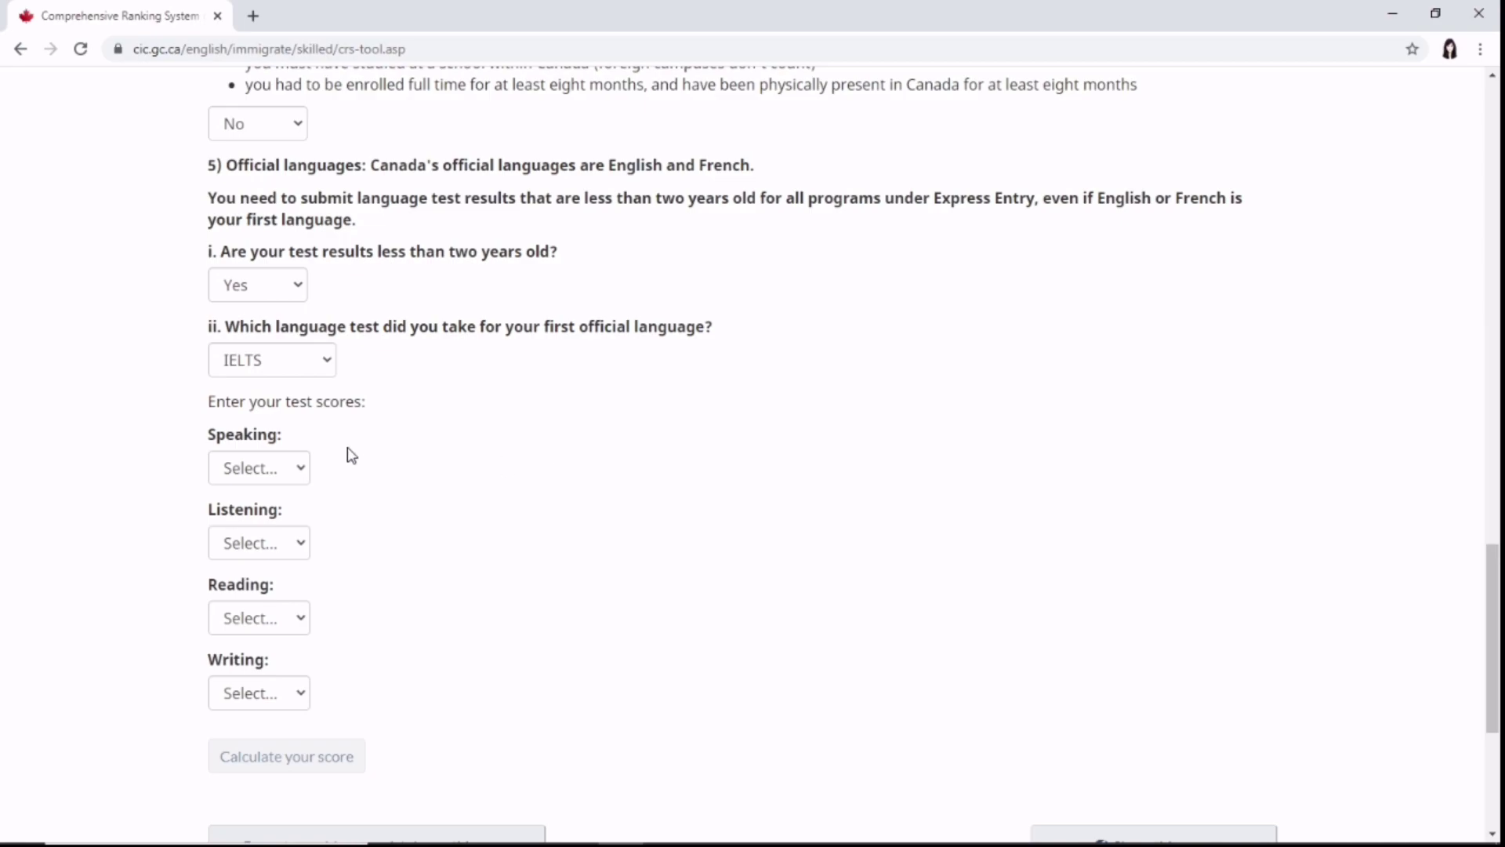
left_click(300, 473)
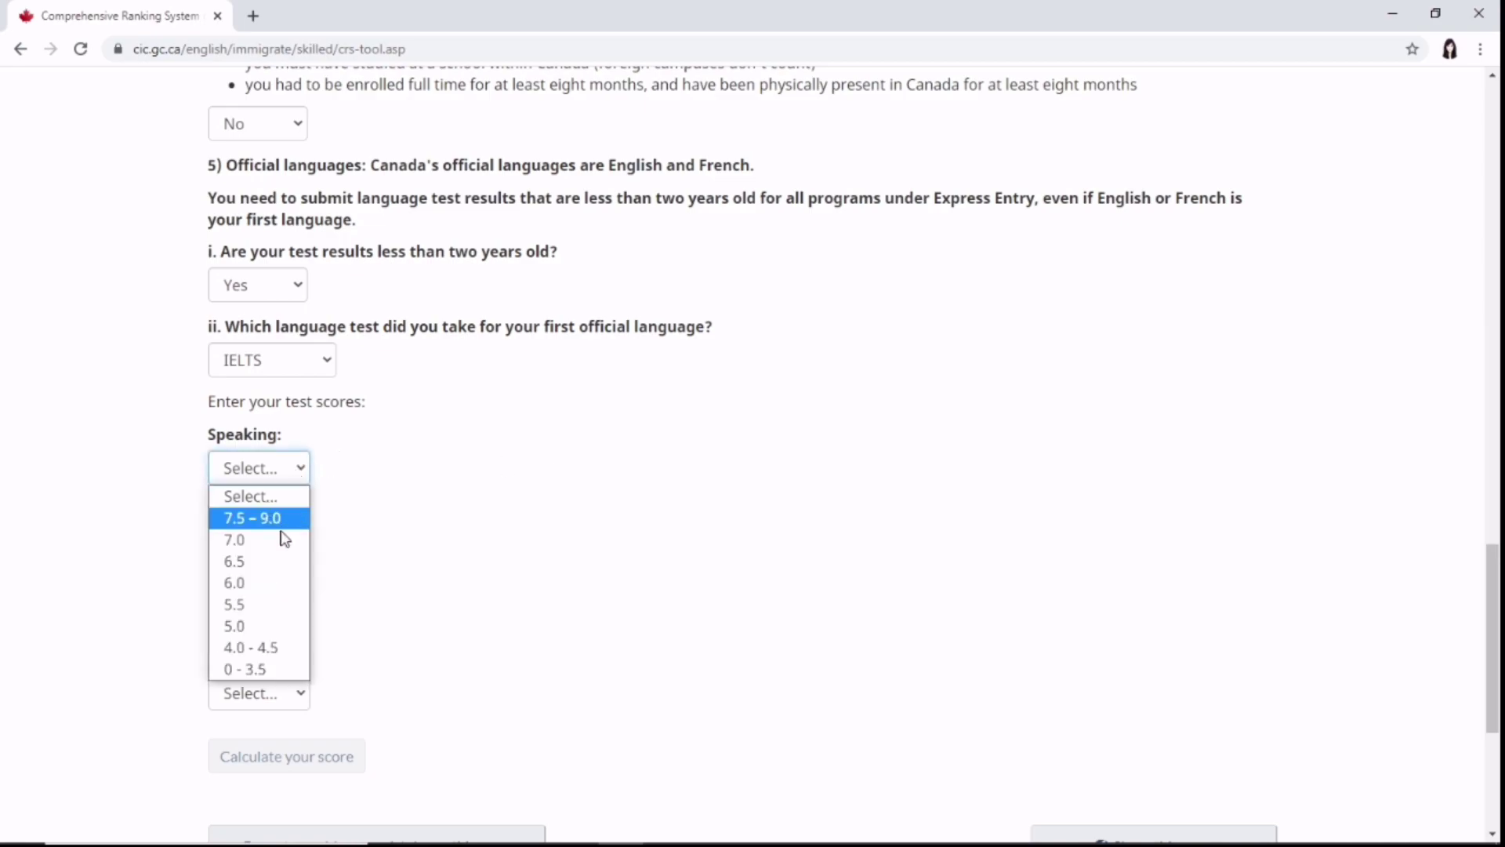
left_click(282, 549)
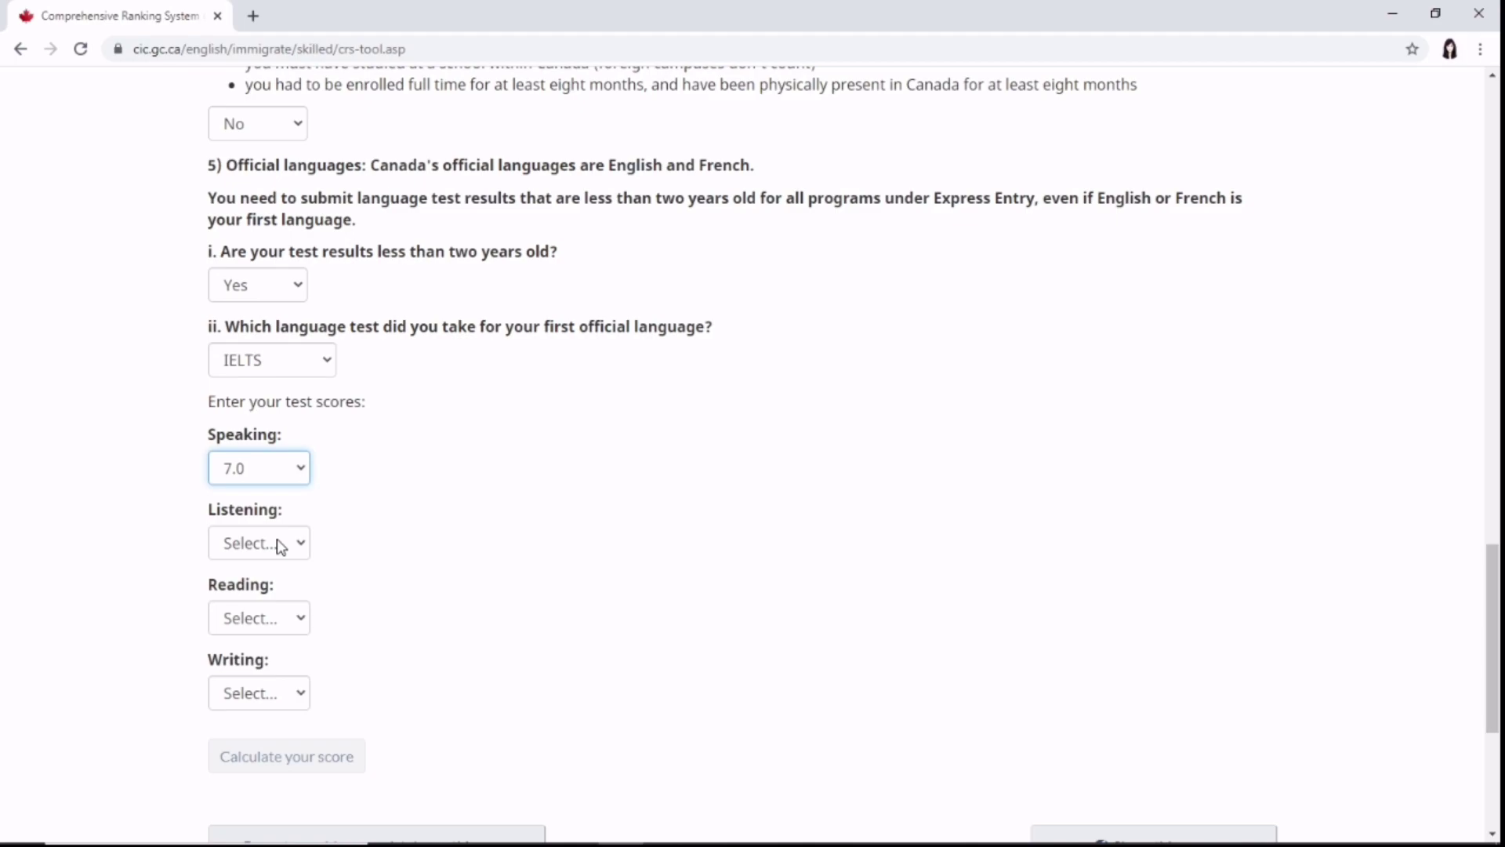
left_click(281, 550)
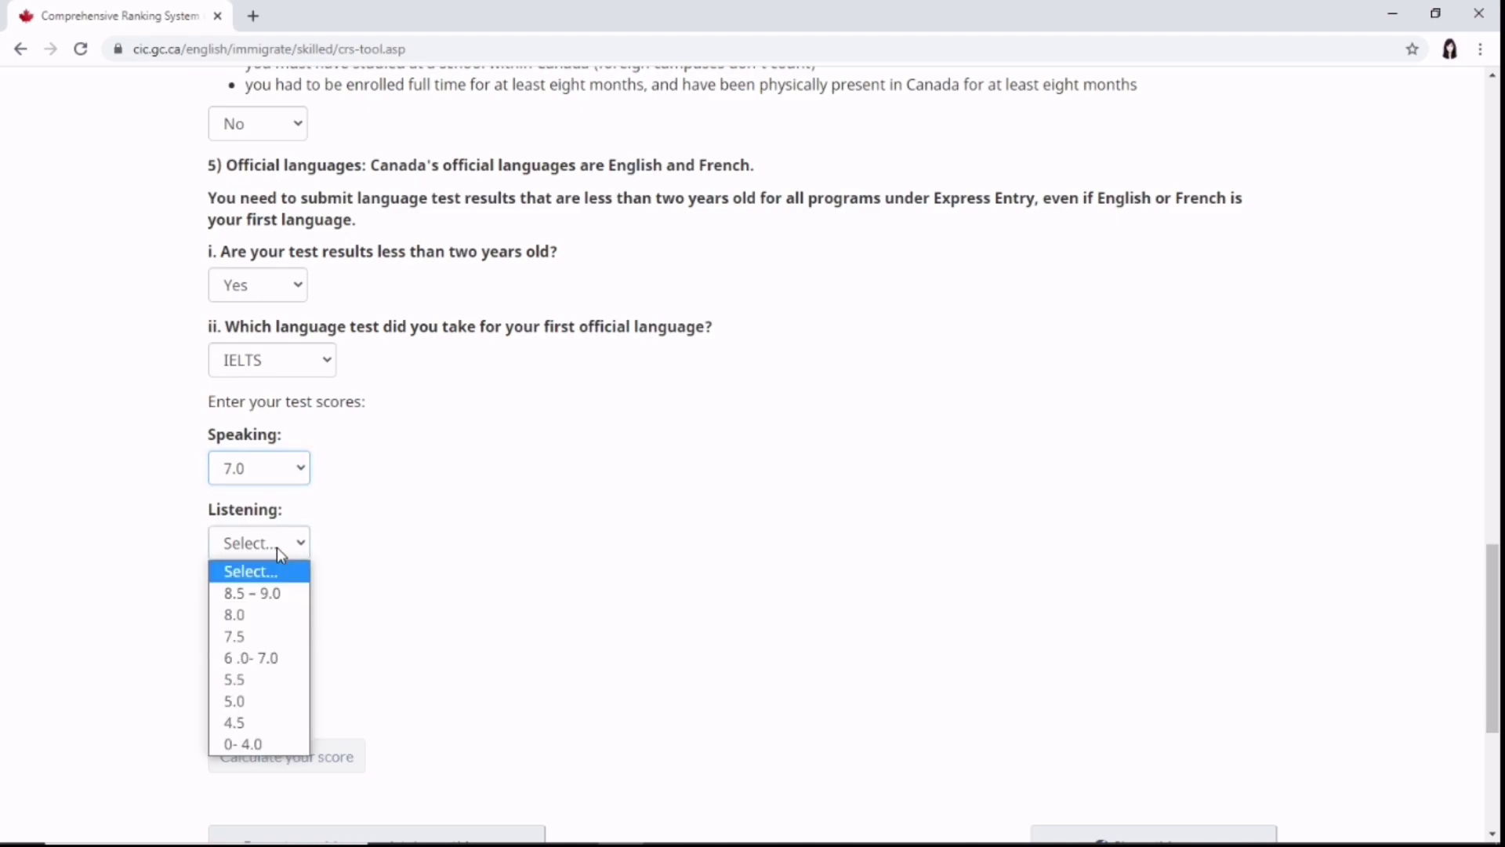
left_click(270, 617)
left_click(473, 594)
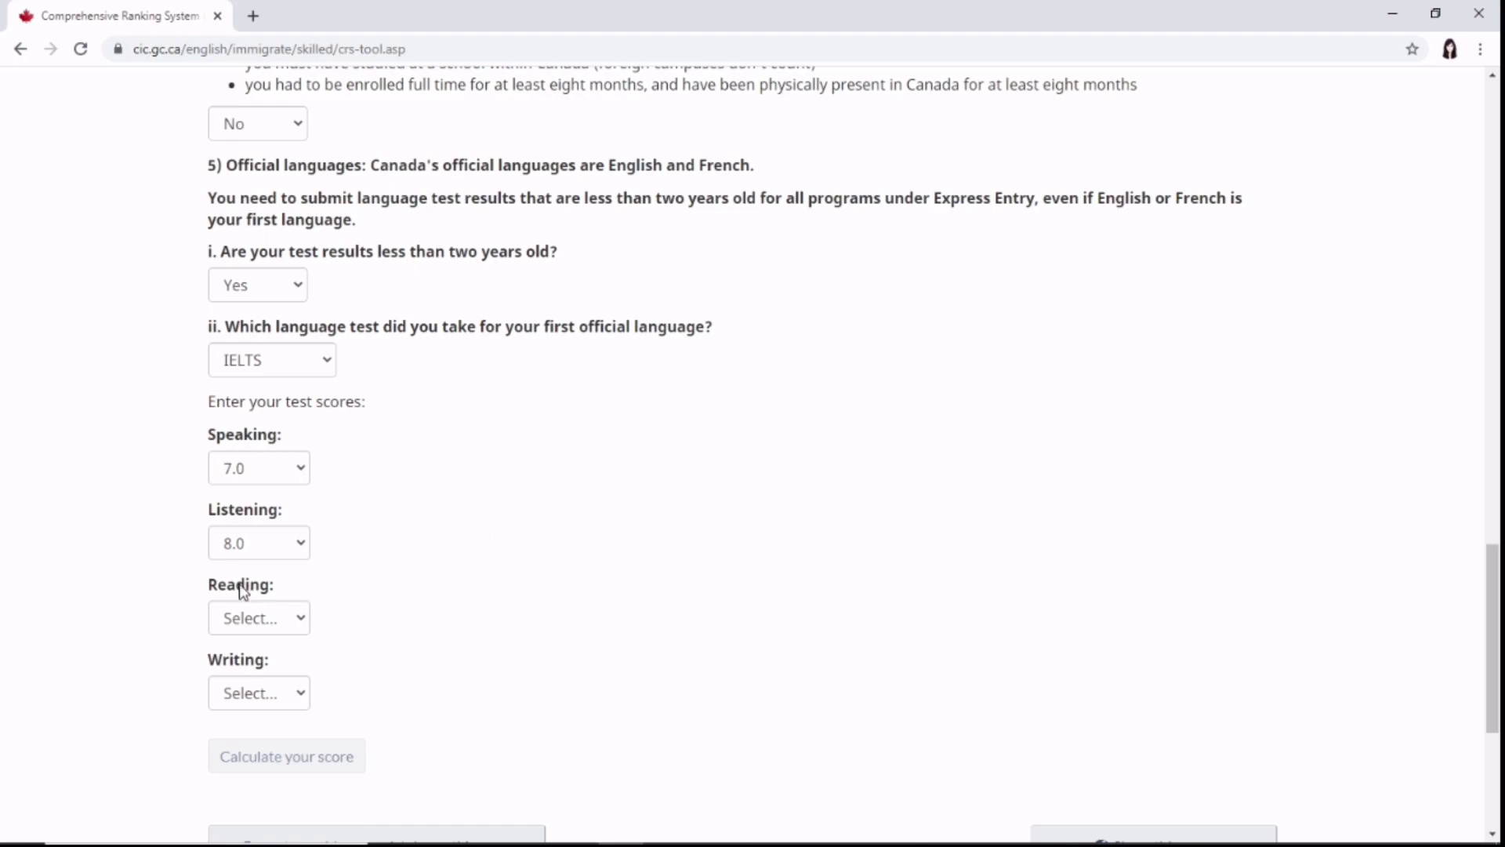
Set the IELTS test scores to 7.0 - 7.5 for Reading and 7.0 for Writing
left_click(269, 617)
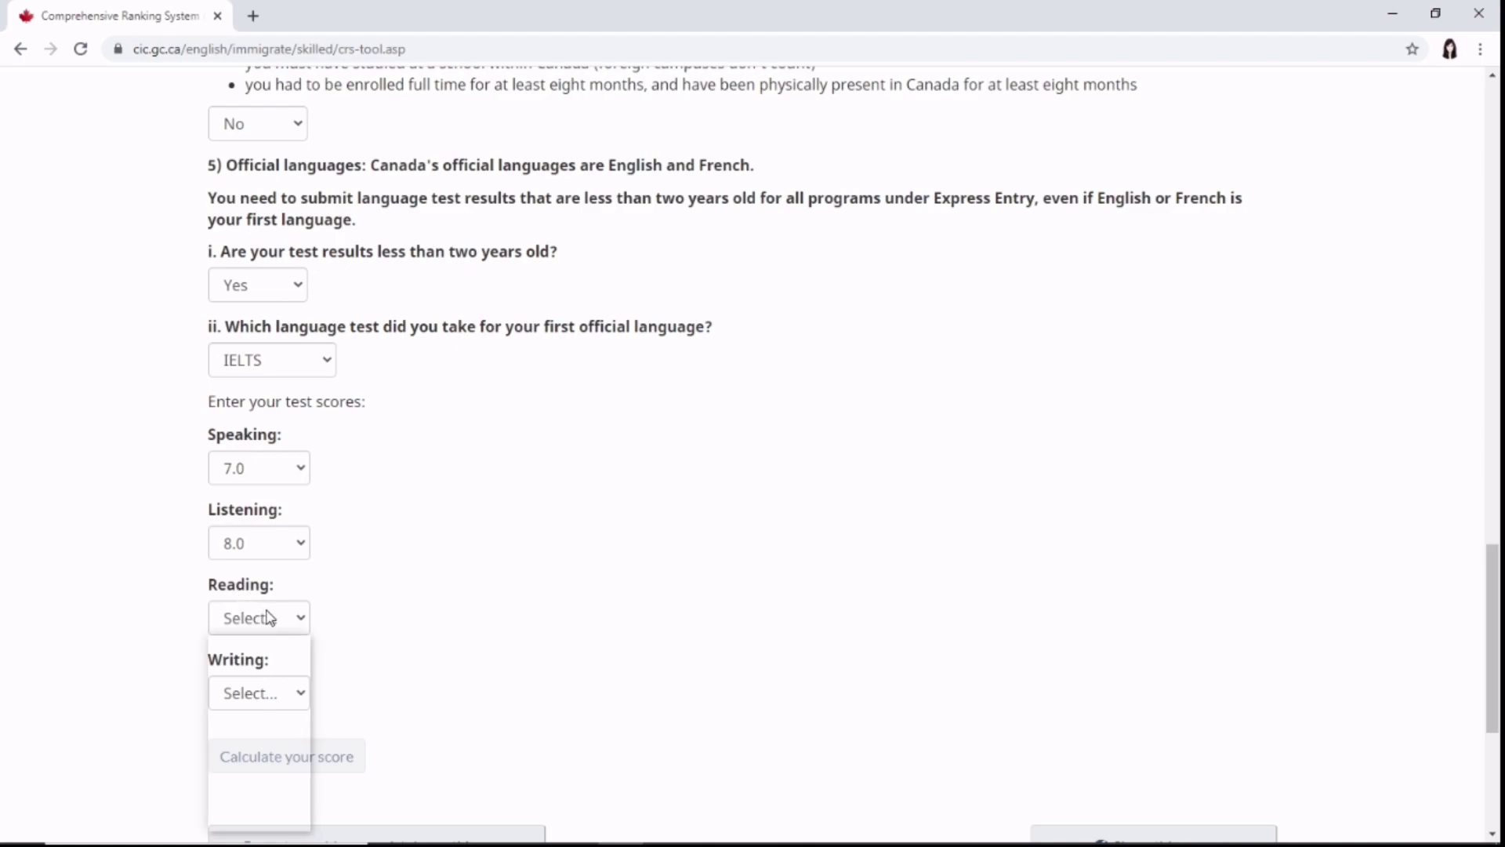
left_click(251, 689)
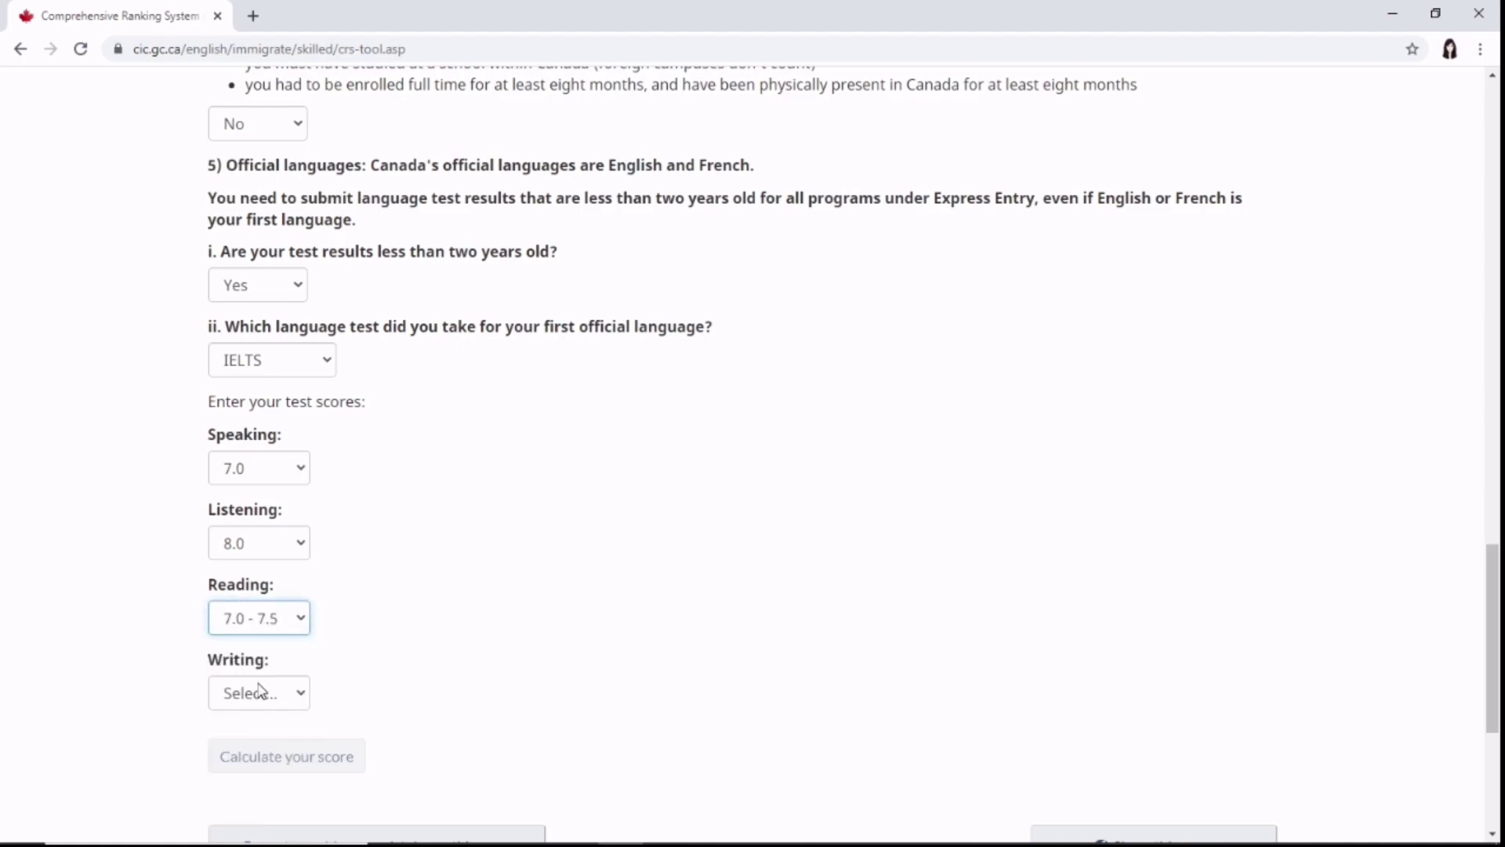
scroll(549, 599, "down", 2)
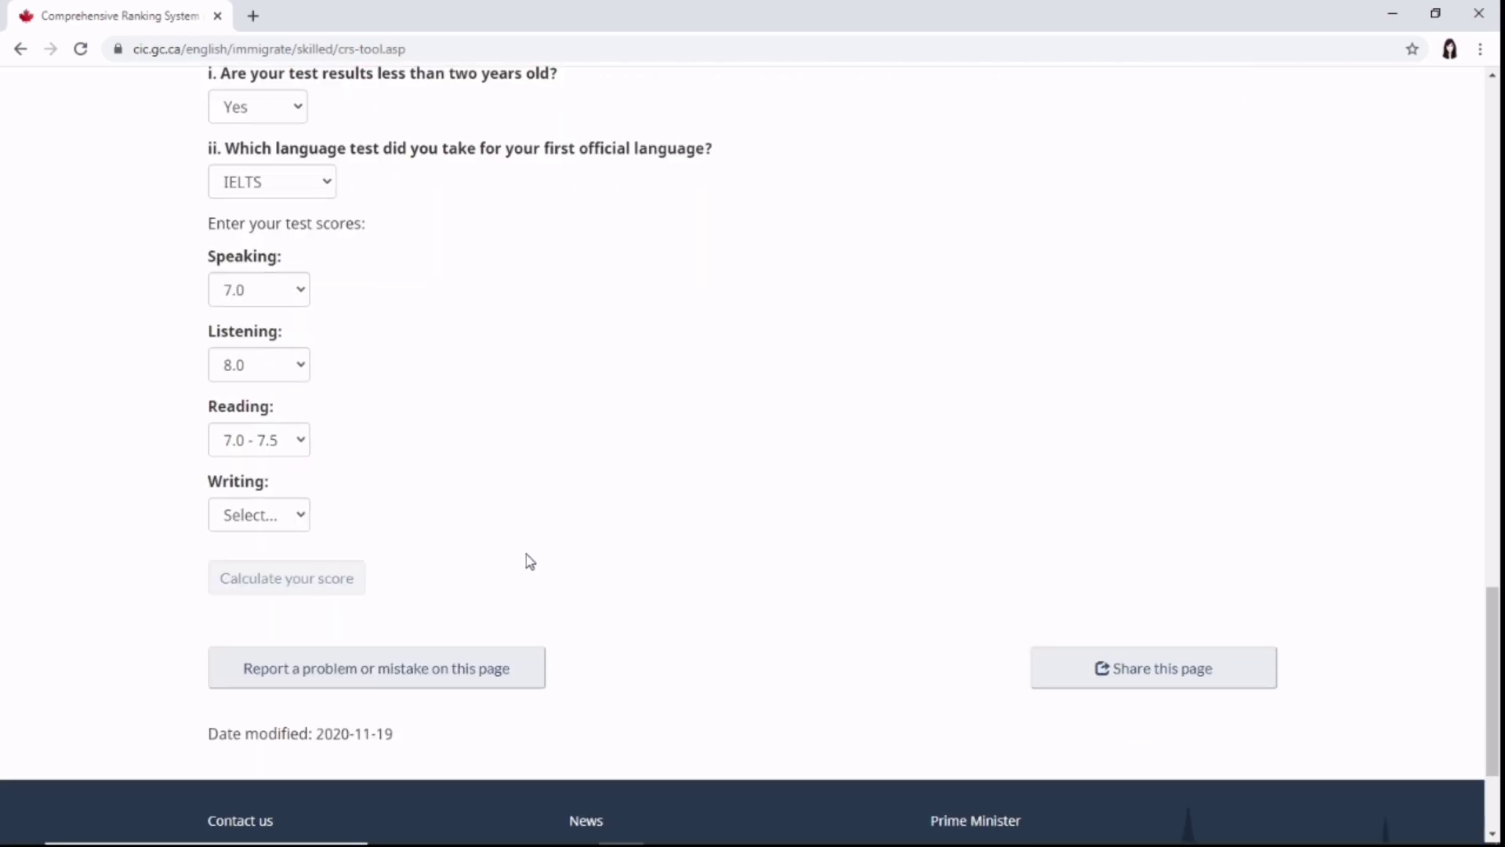
left_click(289, 523)
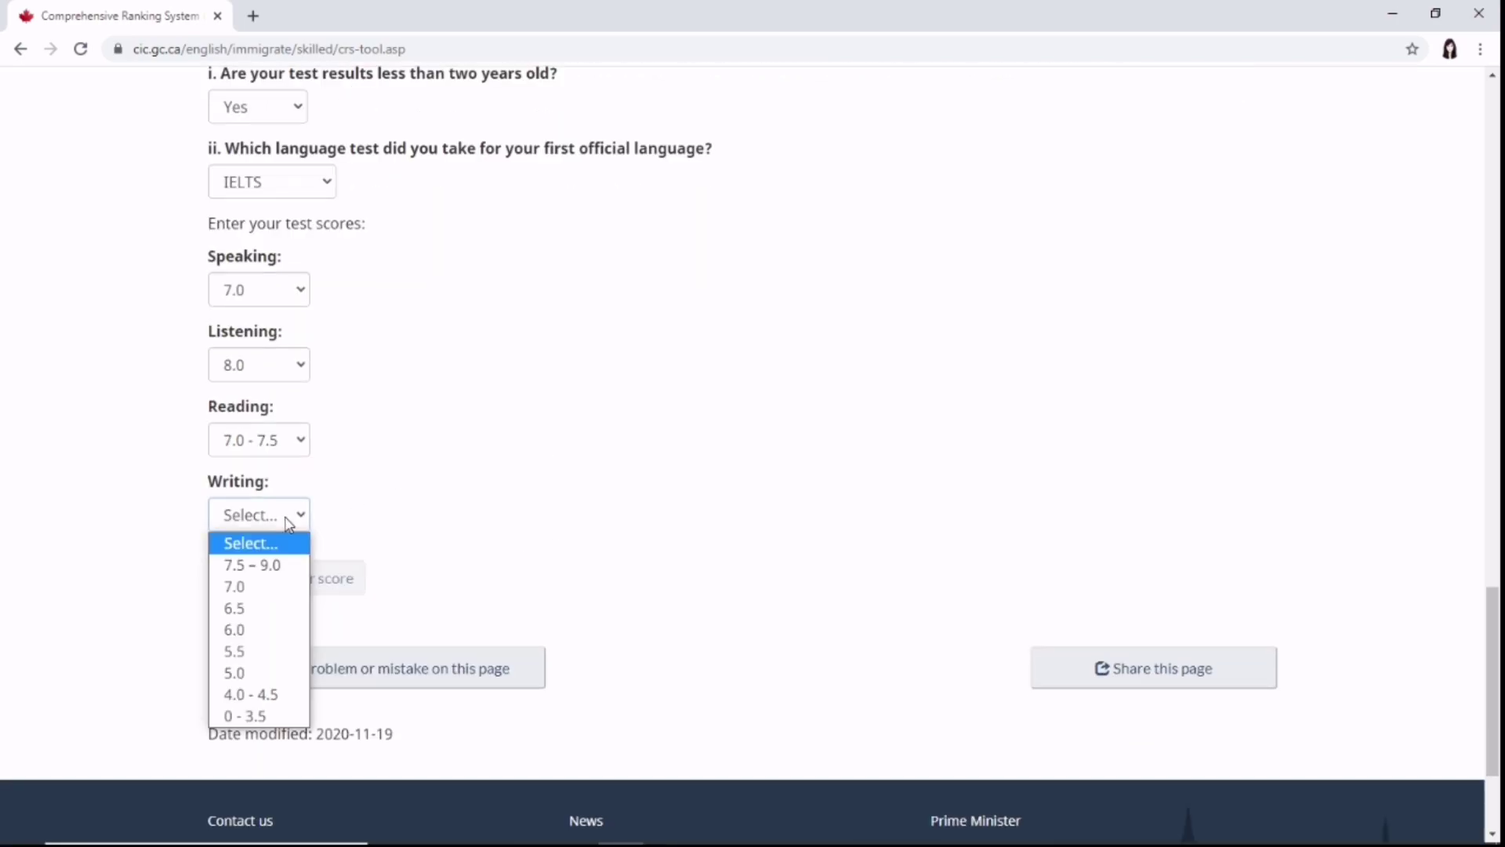
left_click(259, 586)
left_click(603, 359)
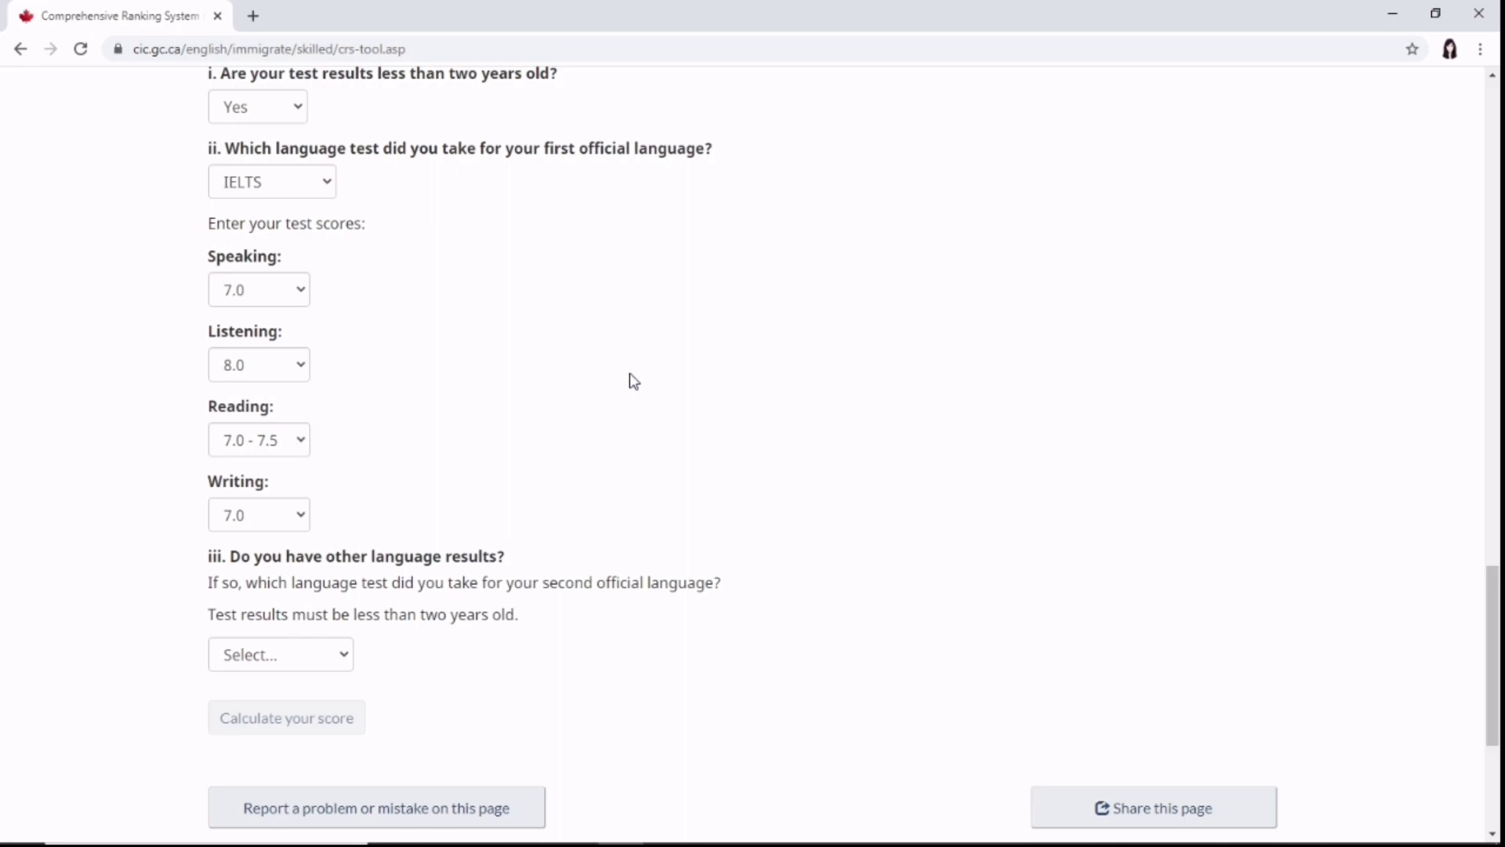
Answer the question about other language results for the second official language with not applicable
scroll(643, 365, "down", 3)
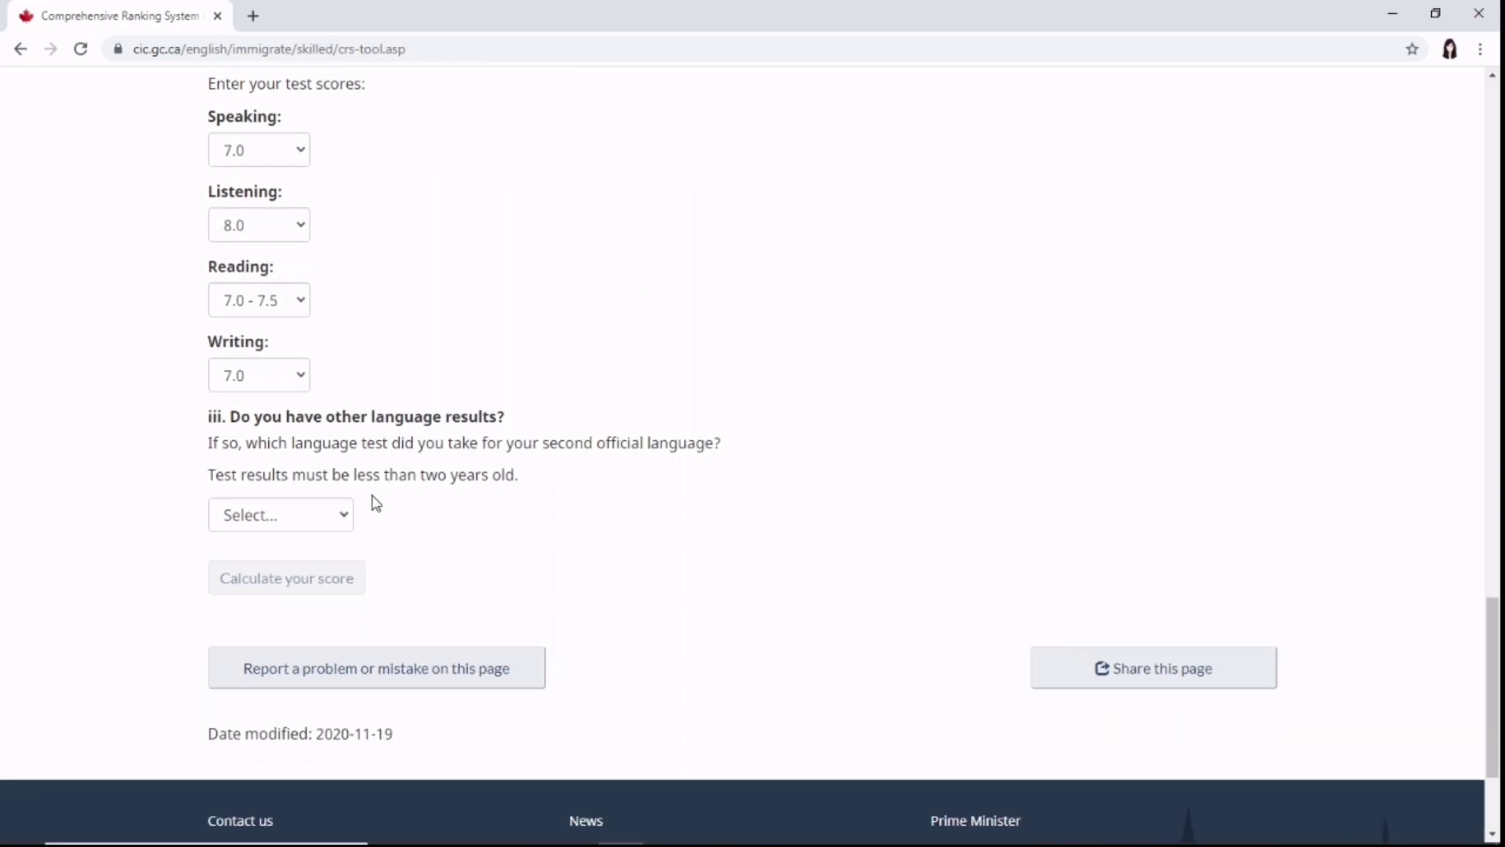
left_click(344, 521)
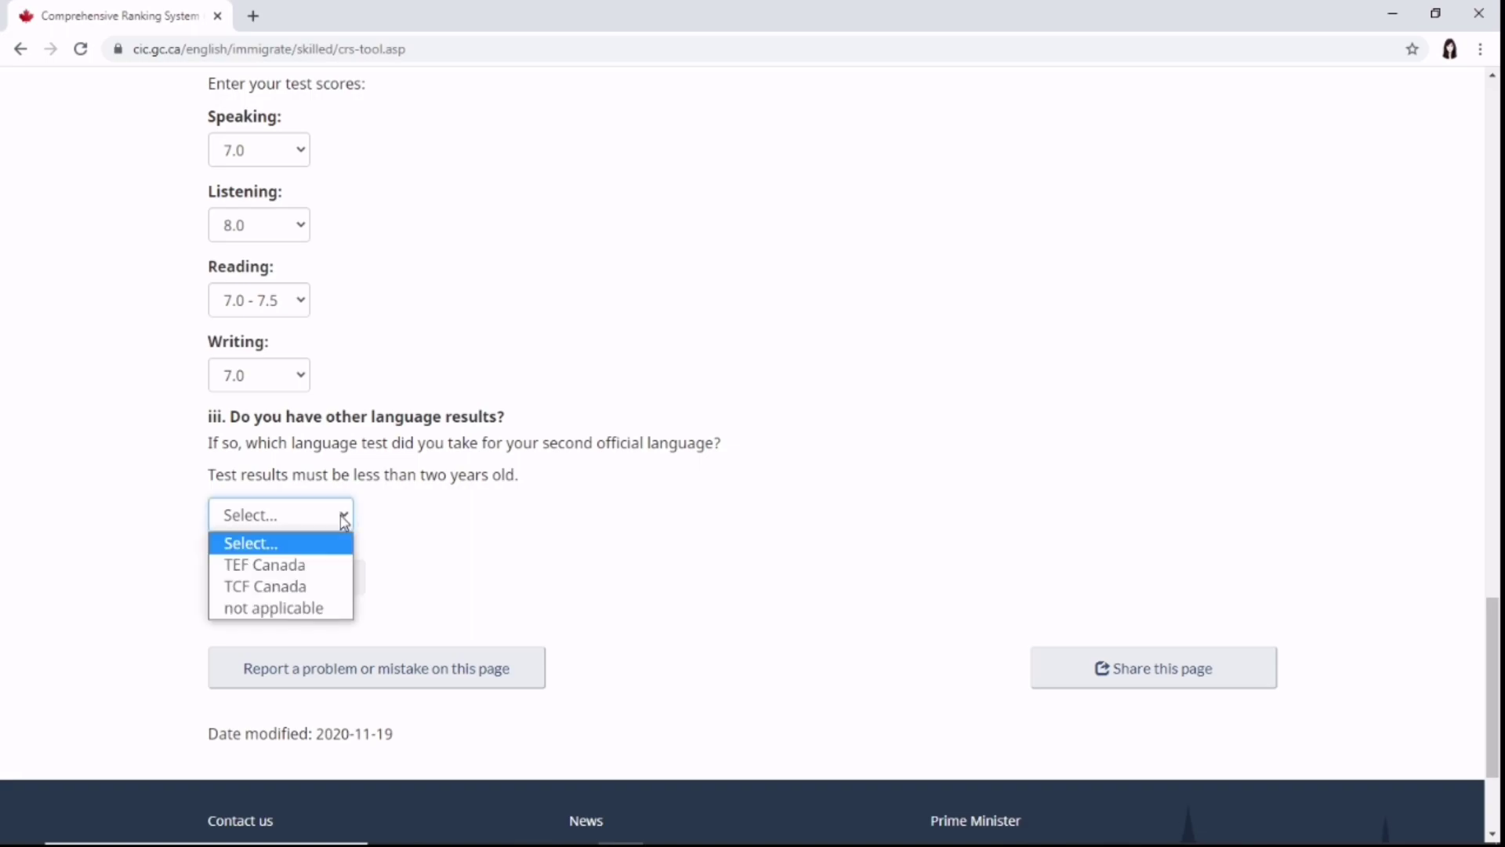
left_click(310, 608)
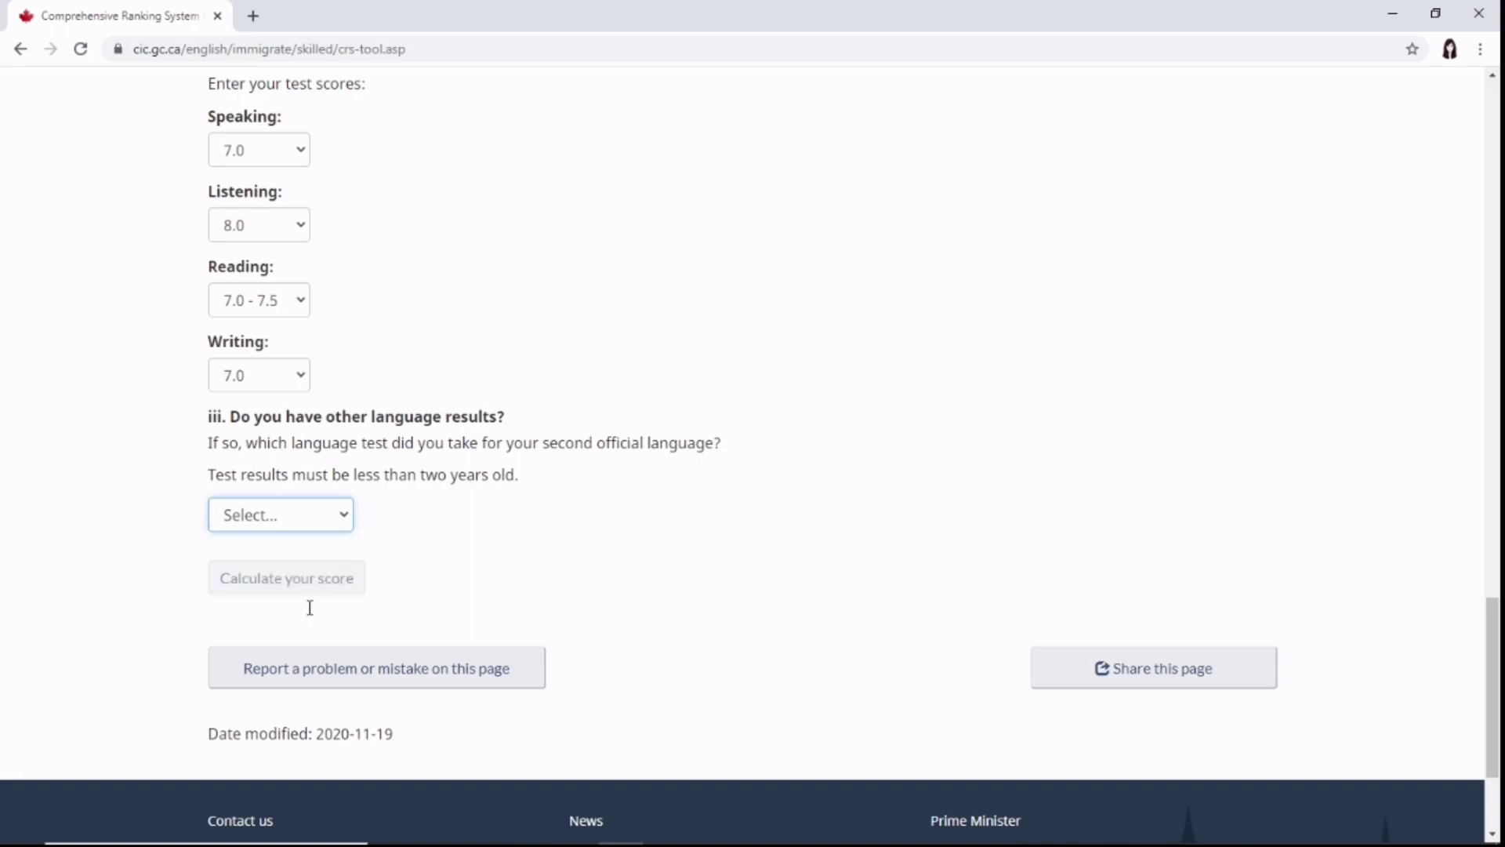
Set skilled work experience in Canada to none or less than a year and foreign skilled work experience to 3 years or more
scroll(712, 473, "down", 3)
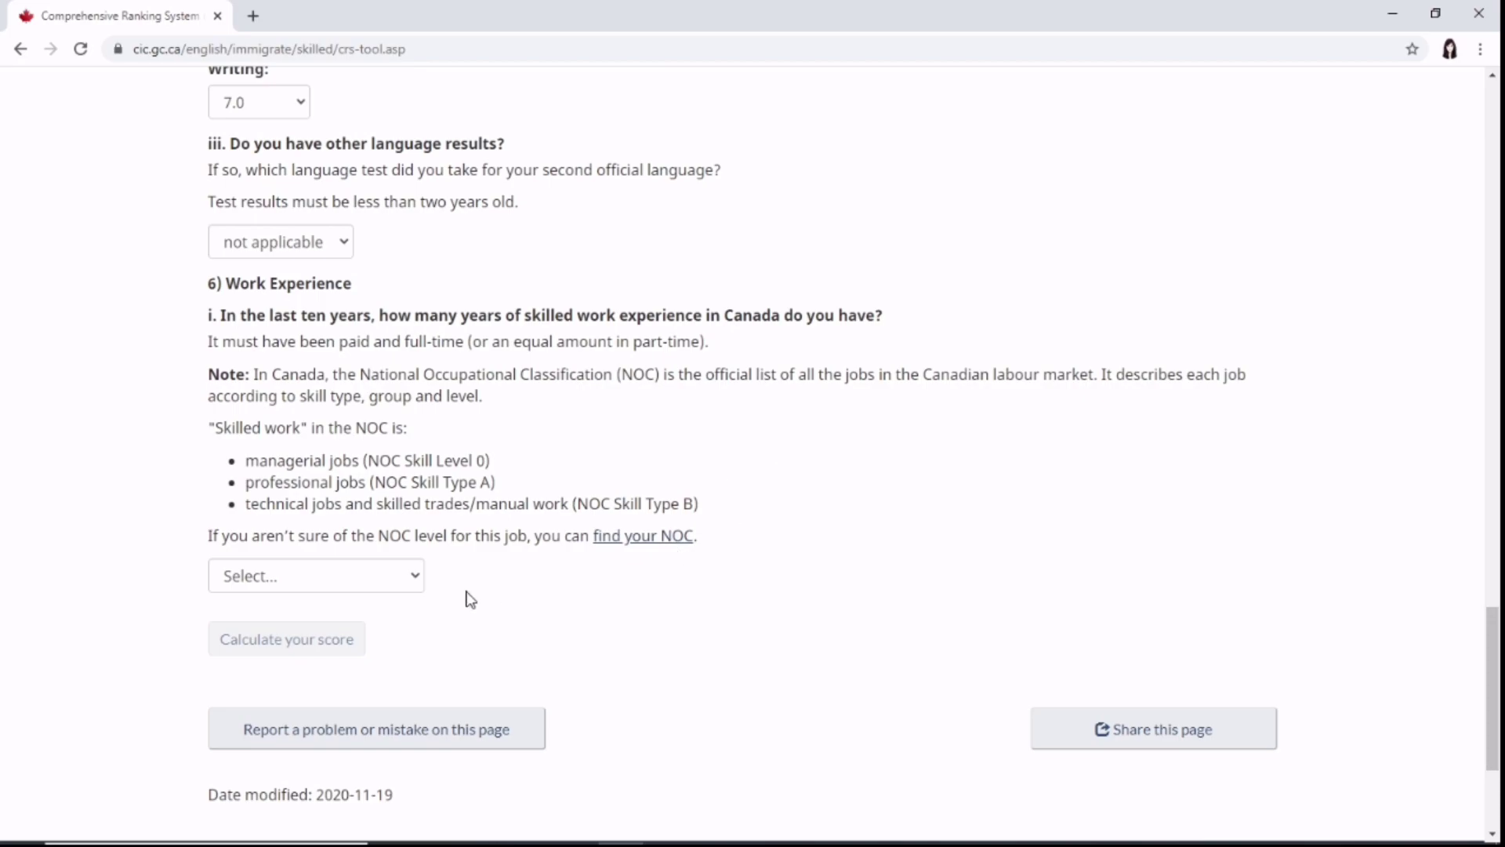
left_click(393, 586)
left_click(367, 631)
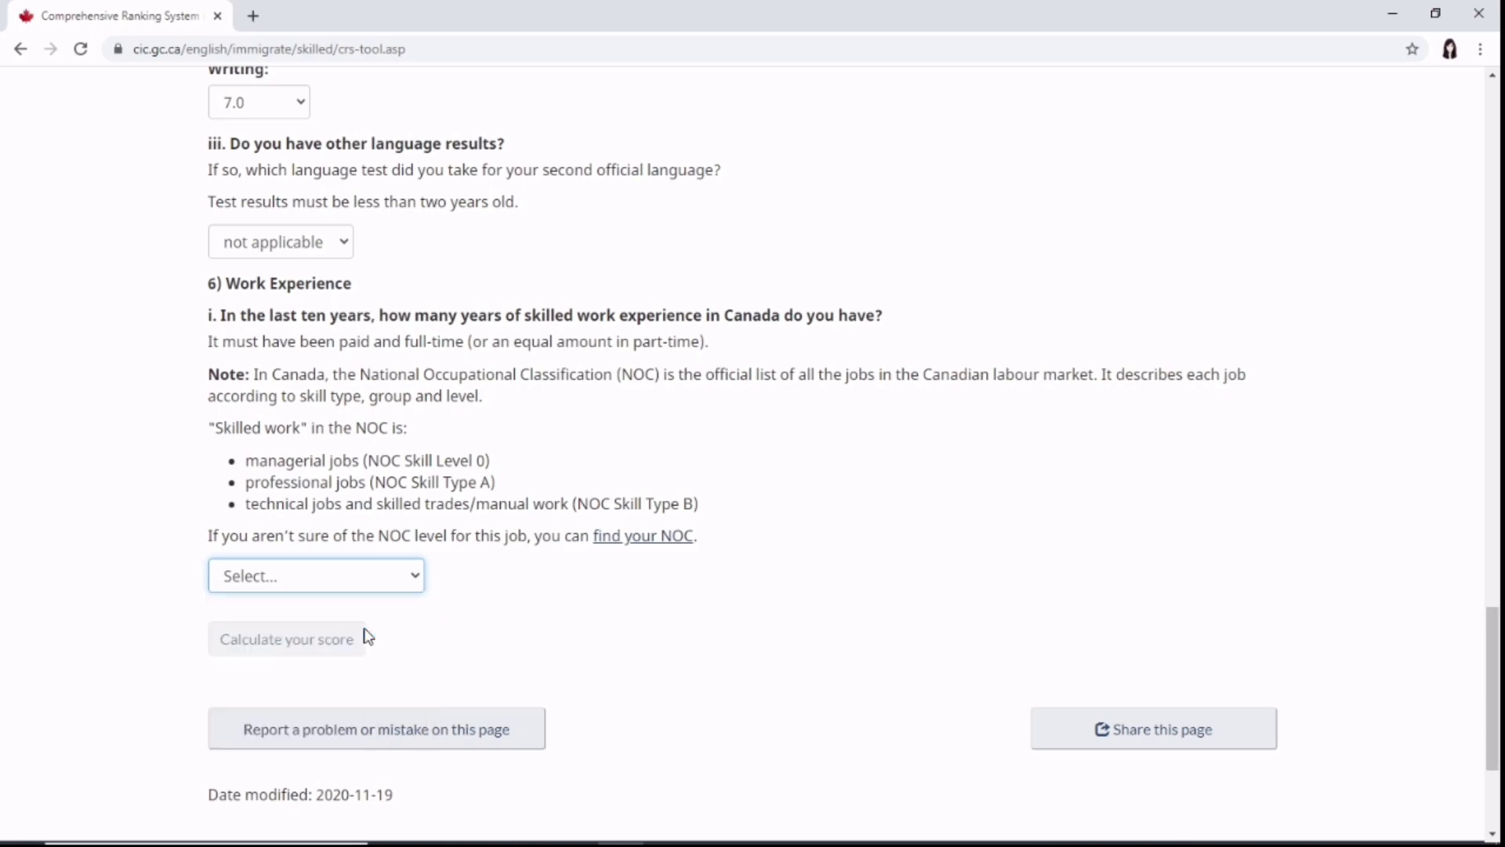
left_click(854, 501)
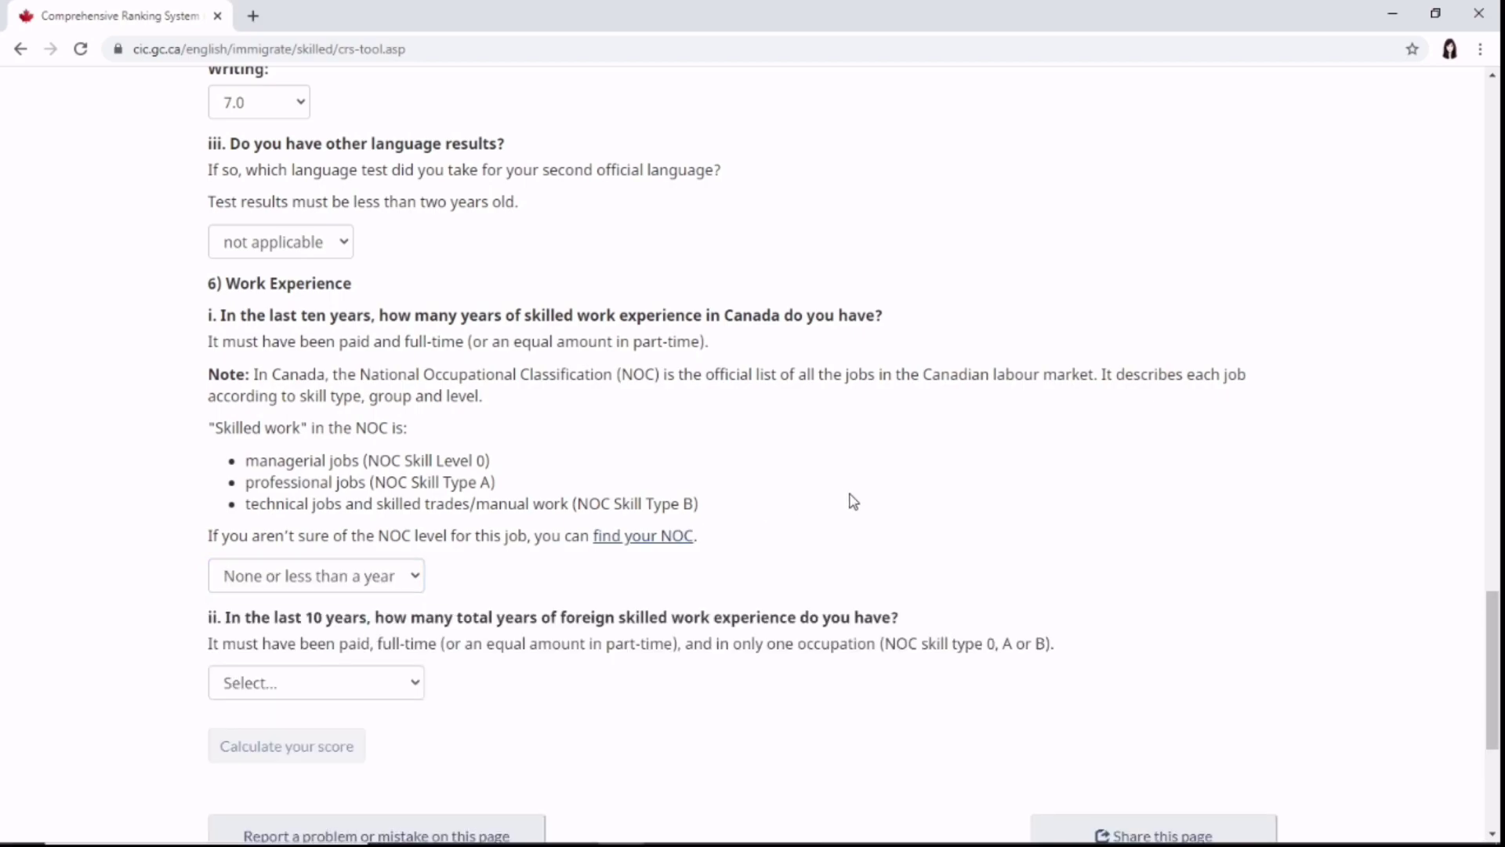
scroll(854, 502, "down", 4)
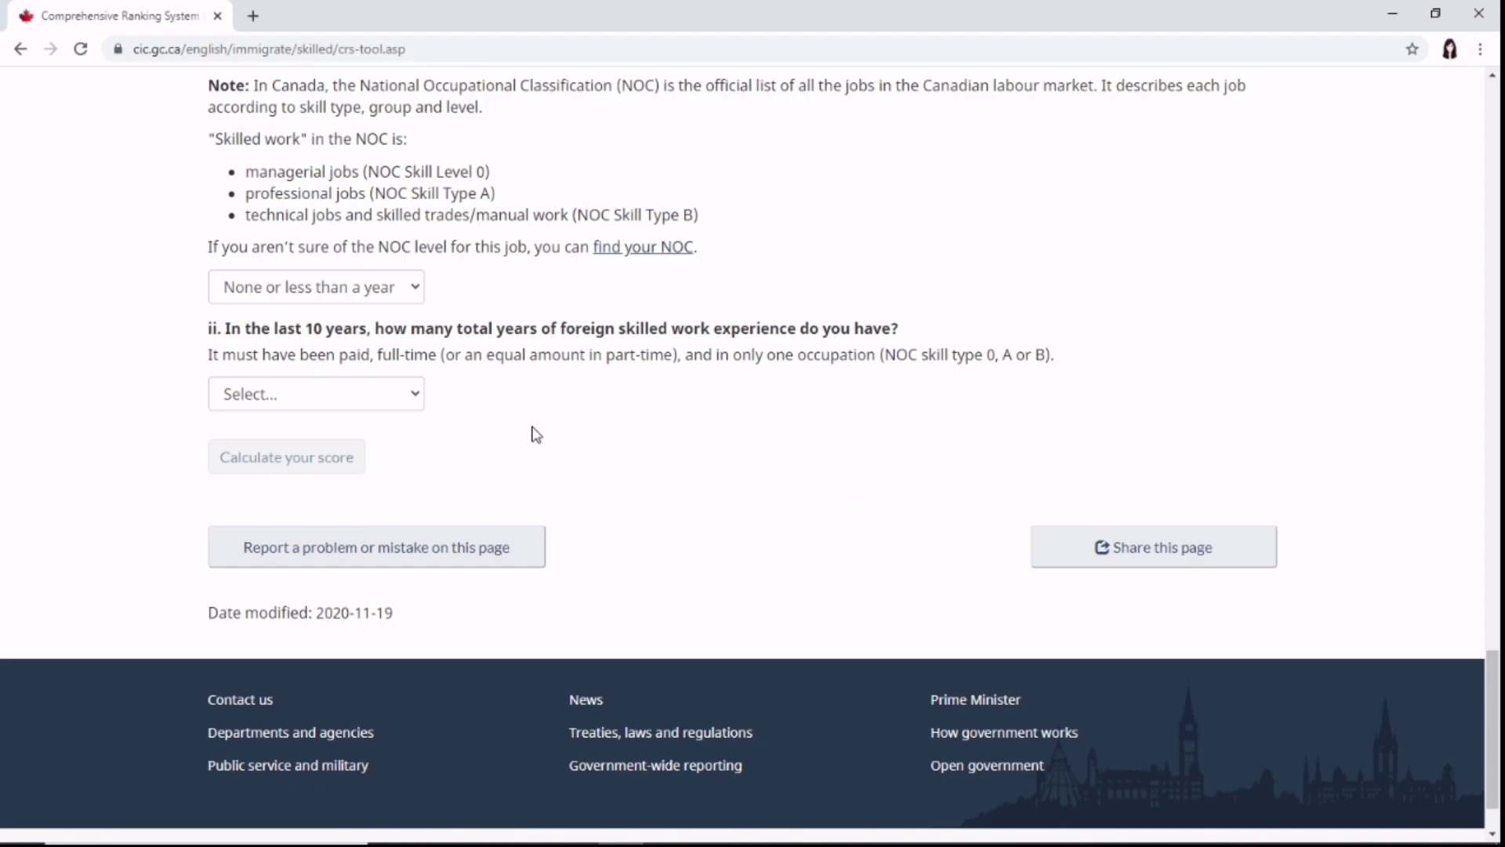
left_click(414, 404)
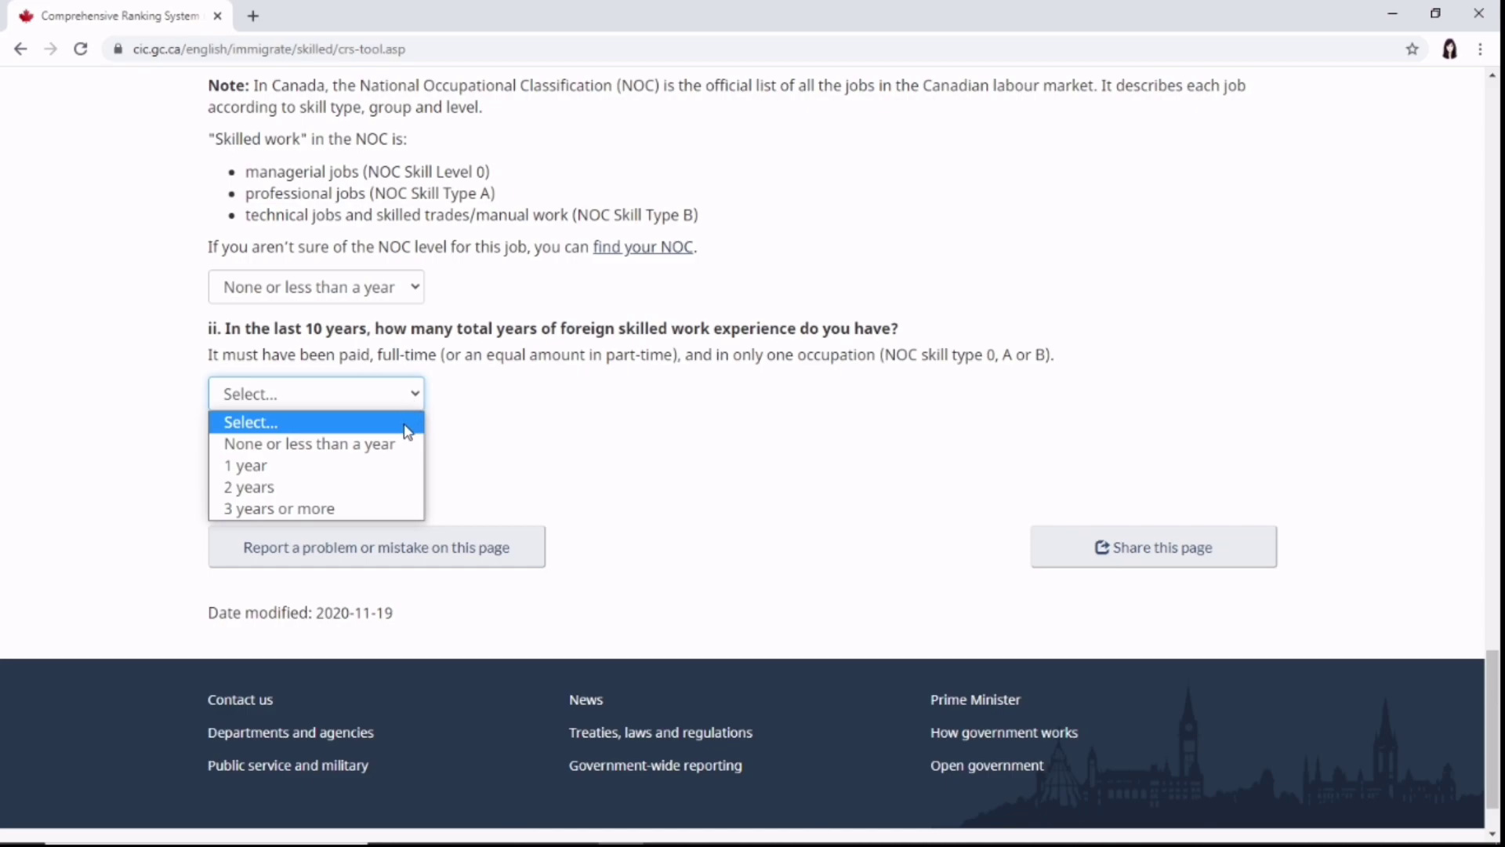
left_click(380, 509)
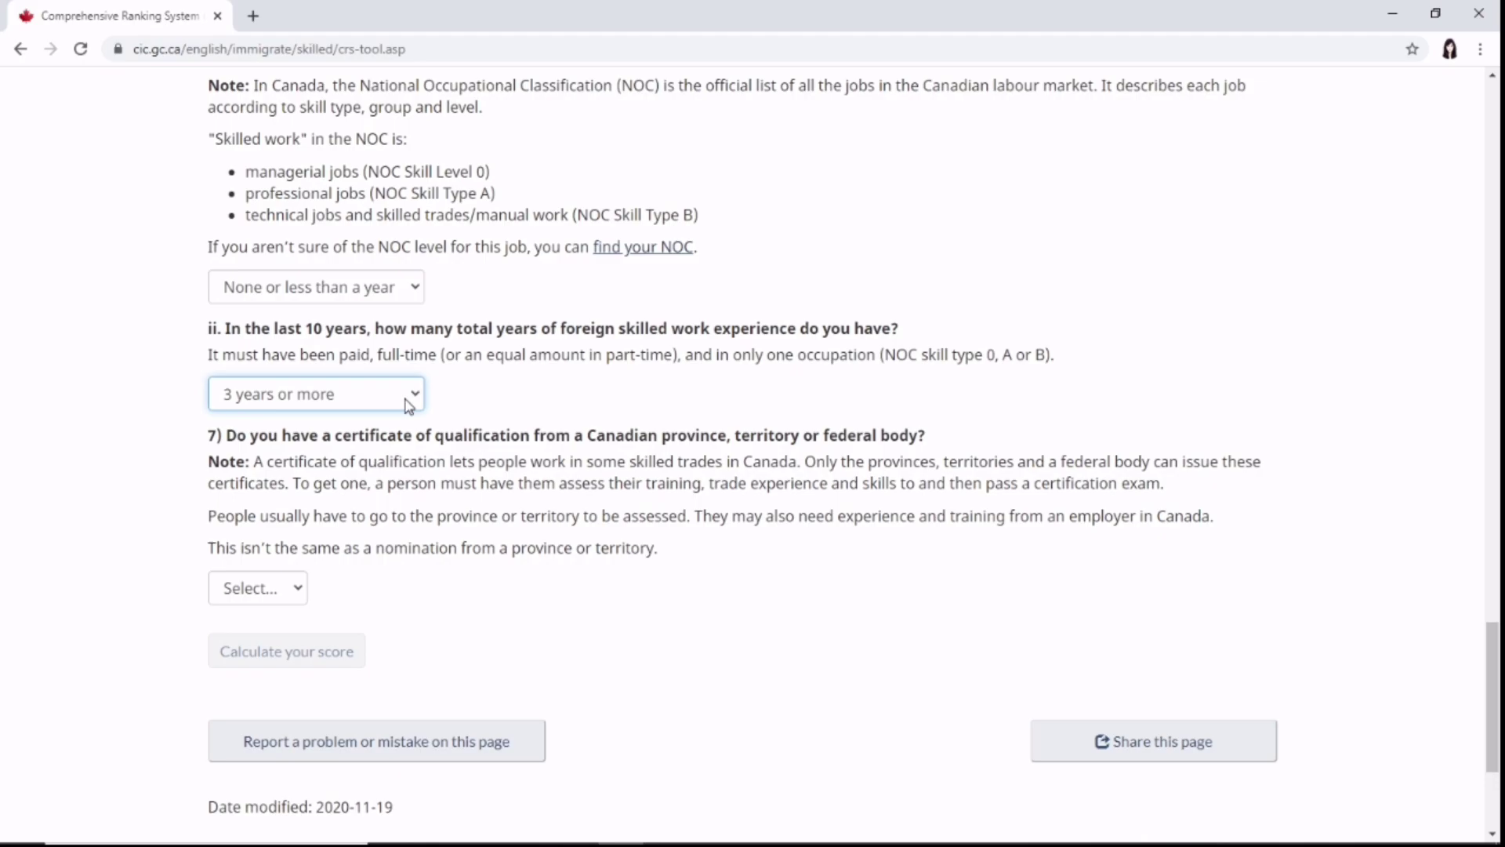
left_click(484, 392)
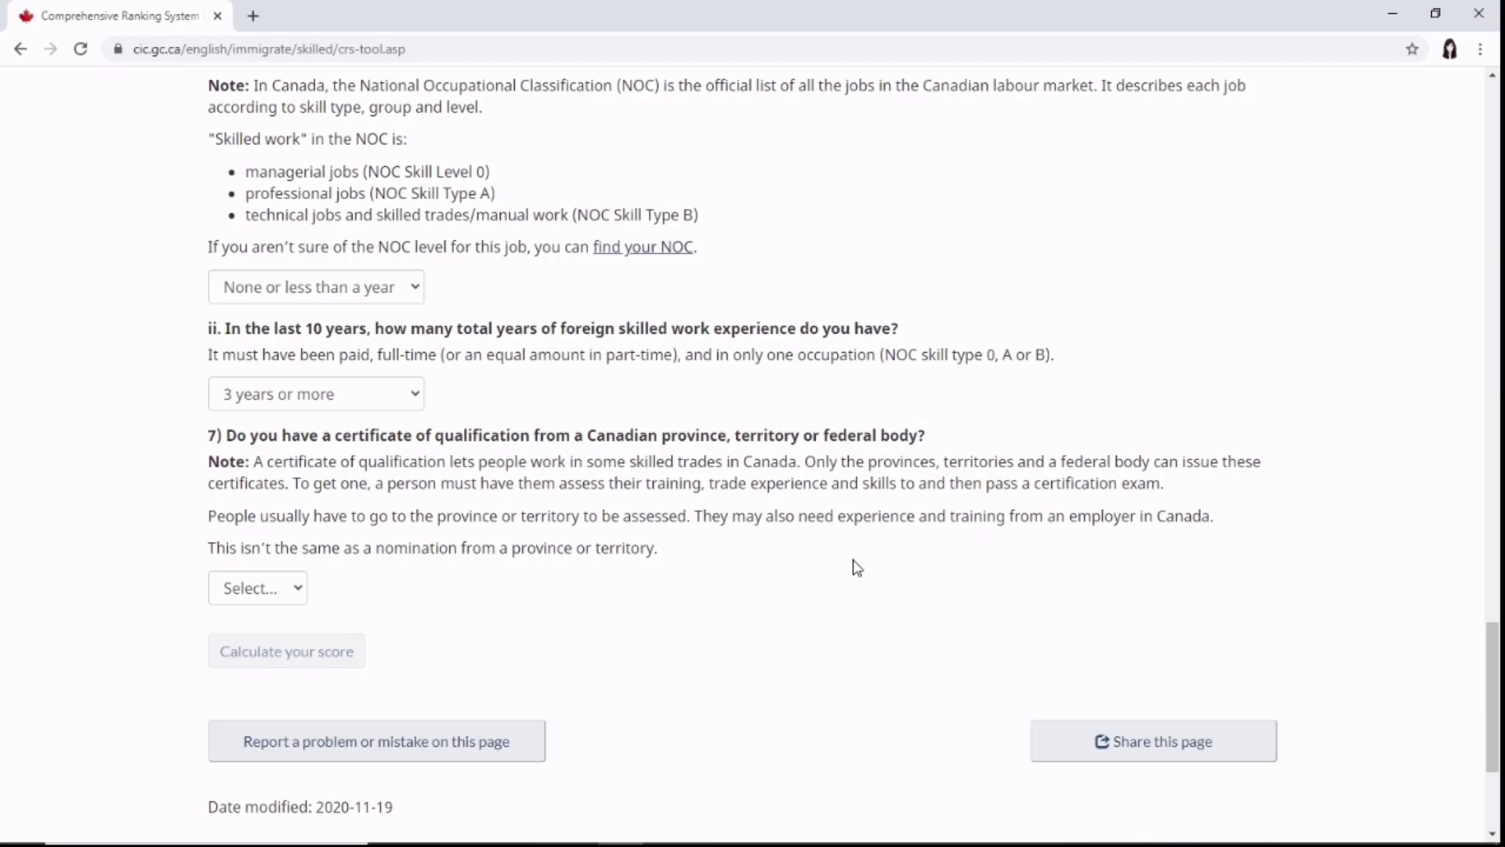
Answer No to having a Canadian certificate of qualification and No to having a valid job offer supported by a Labour Market Impact Assessment
scroll(725, 585, "down", 2)
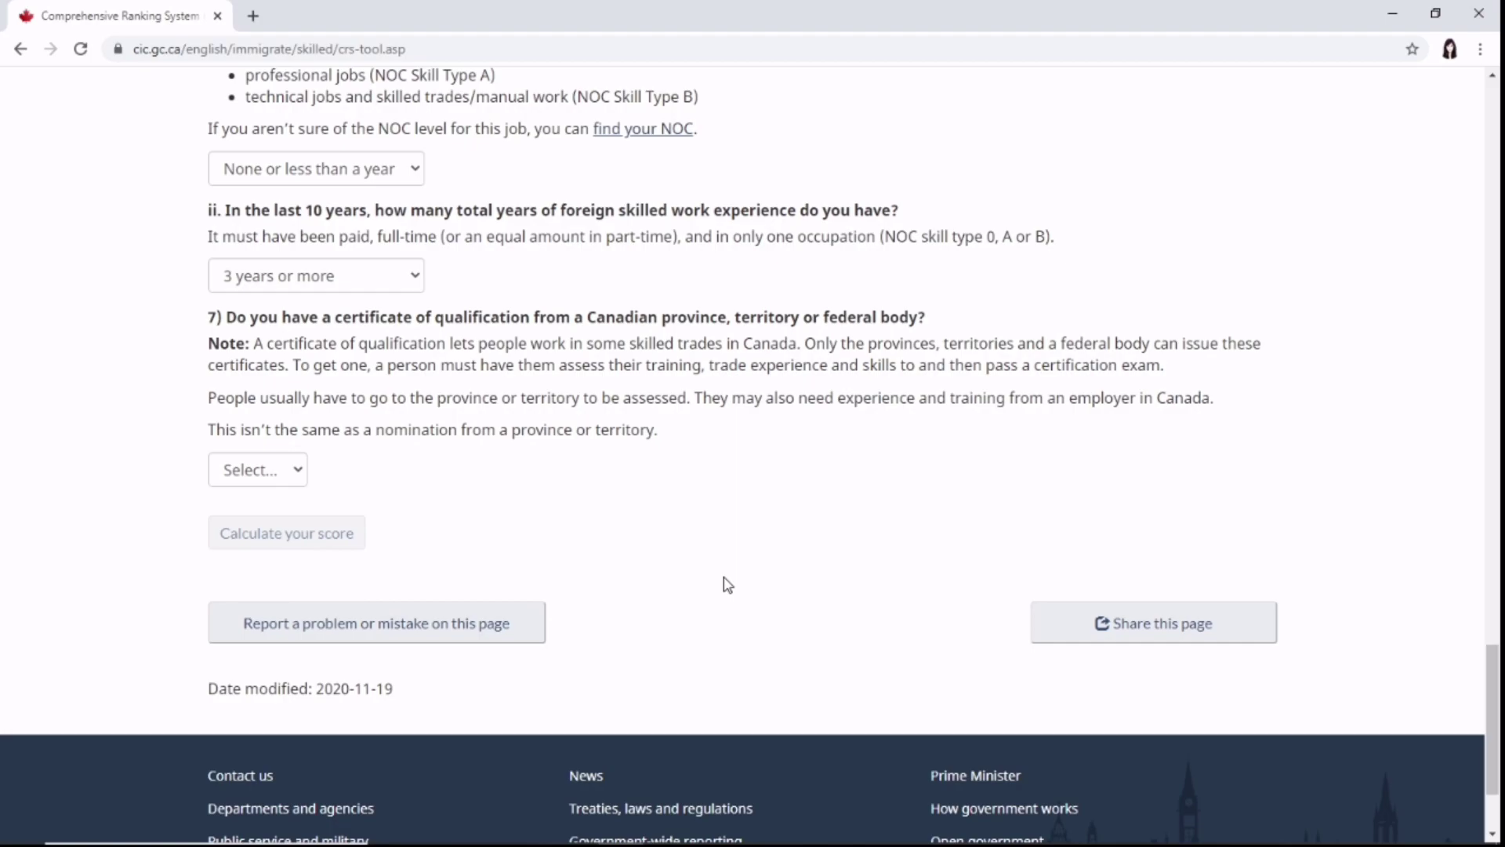
left_click(296, 470)
left_click(270, 521)
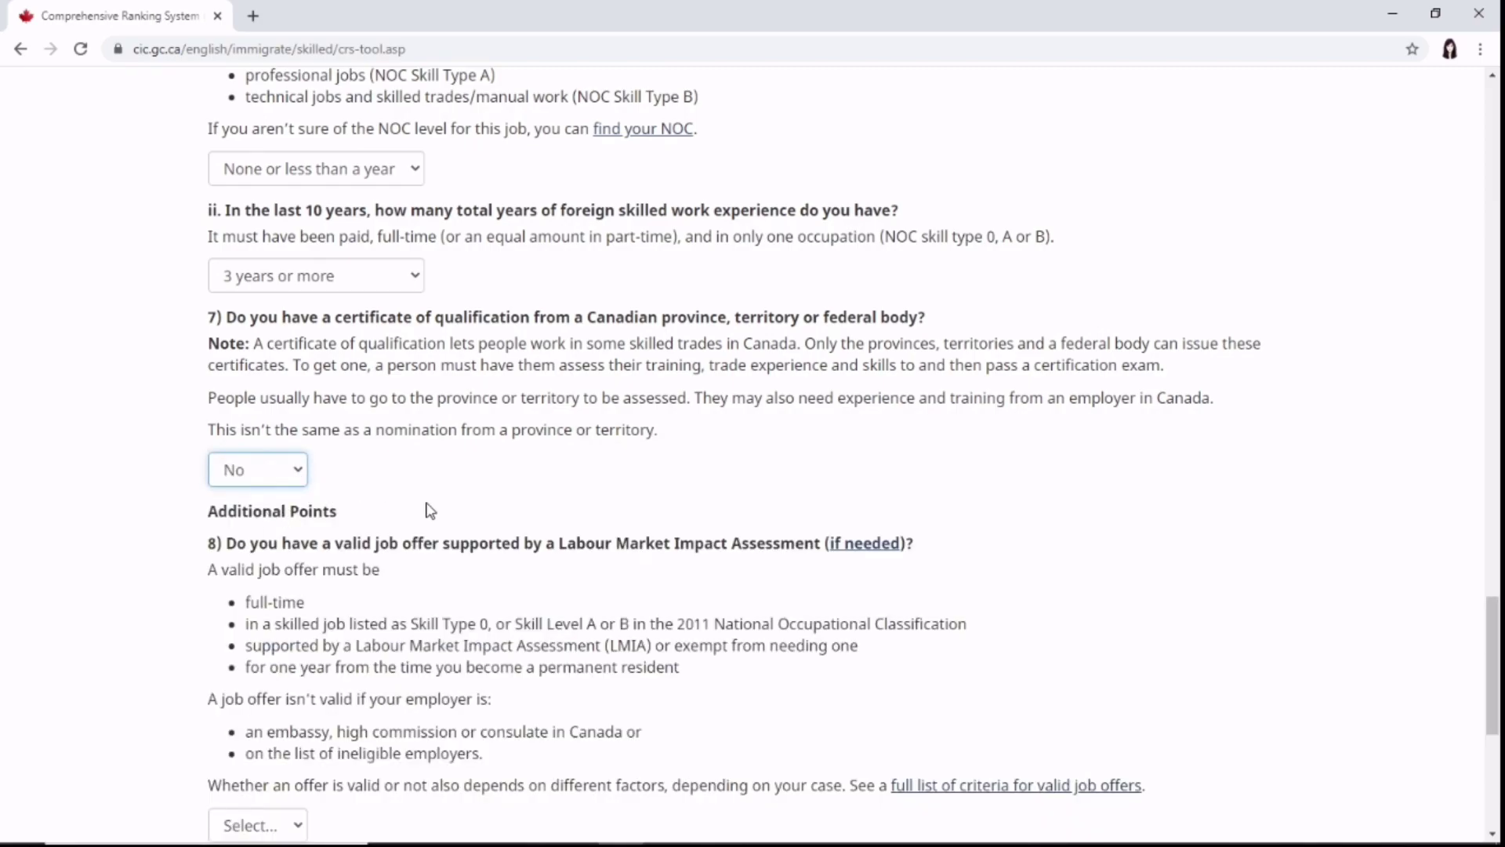
scroll(686, 503, "down", 3)
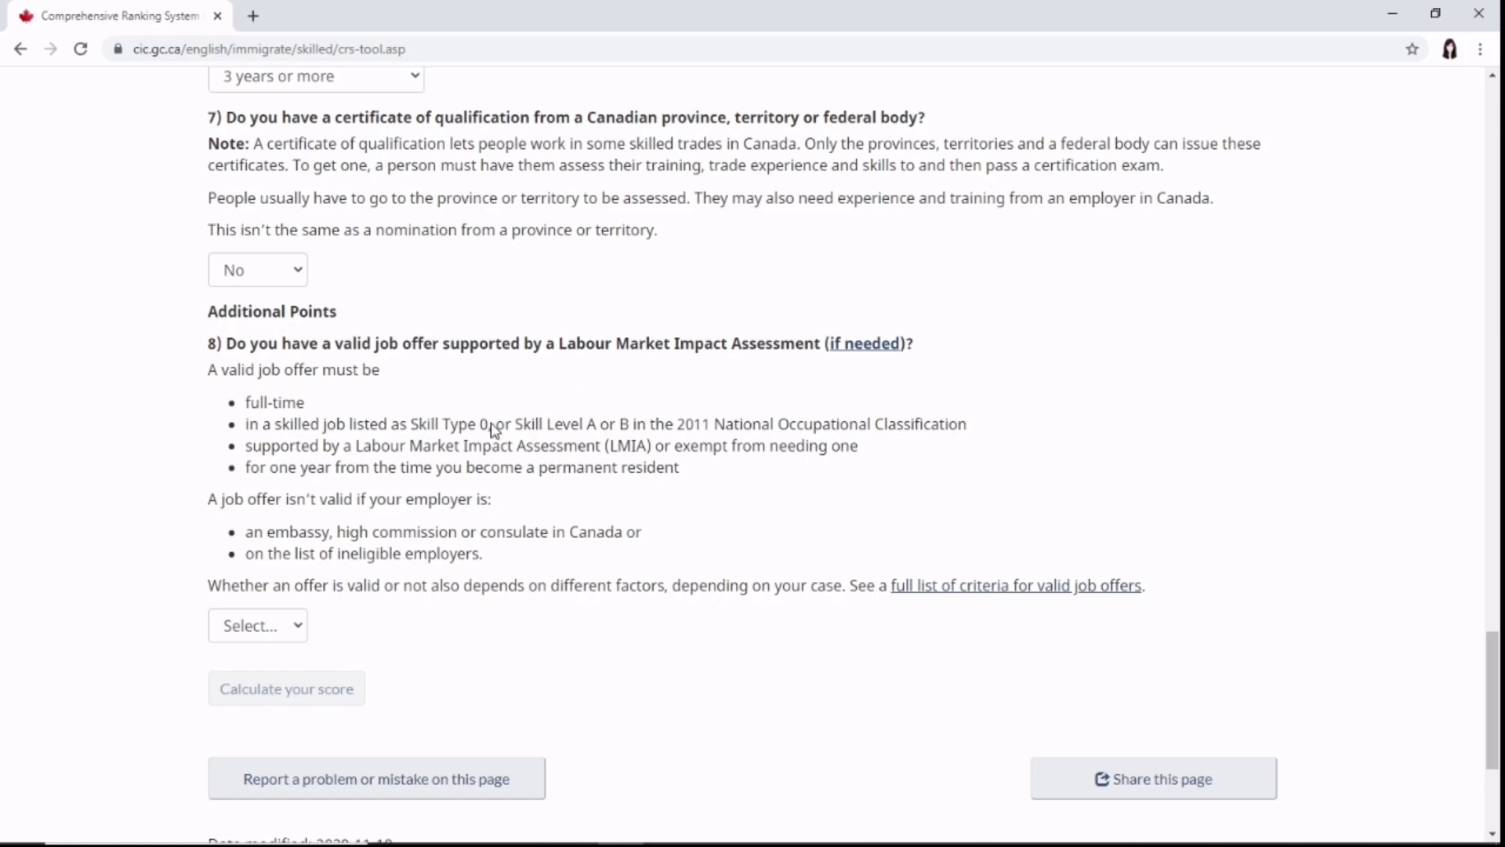
left_click(296, 630)
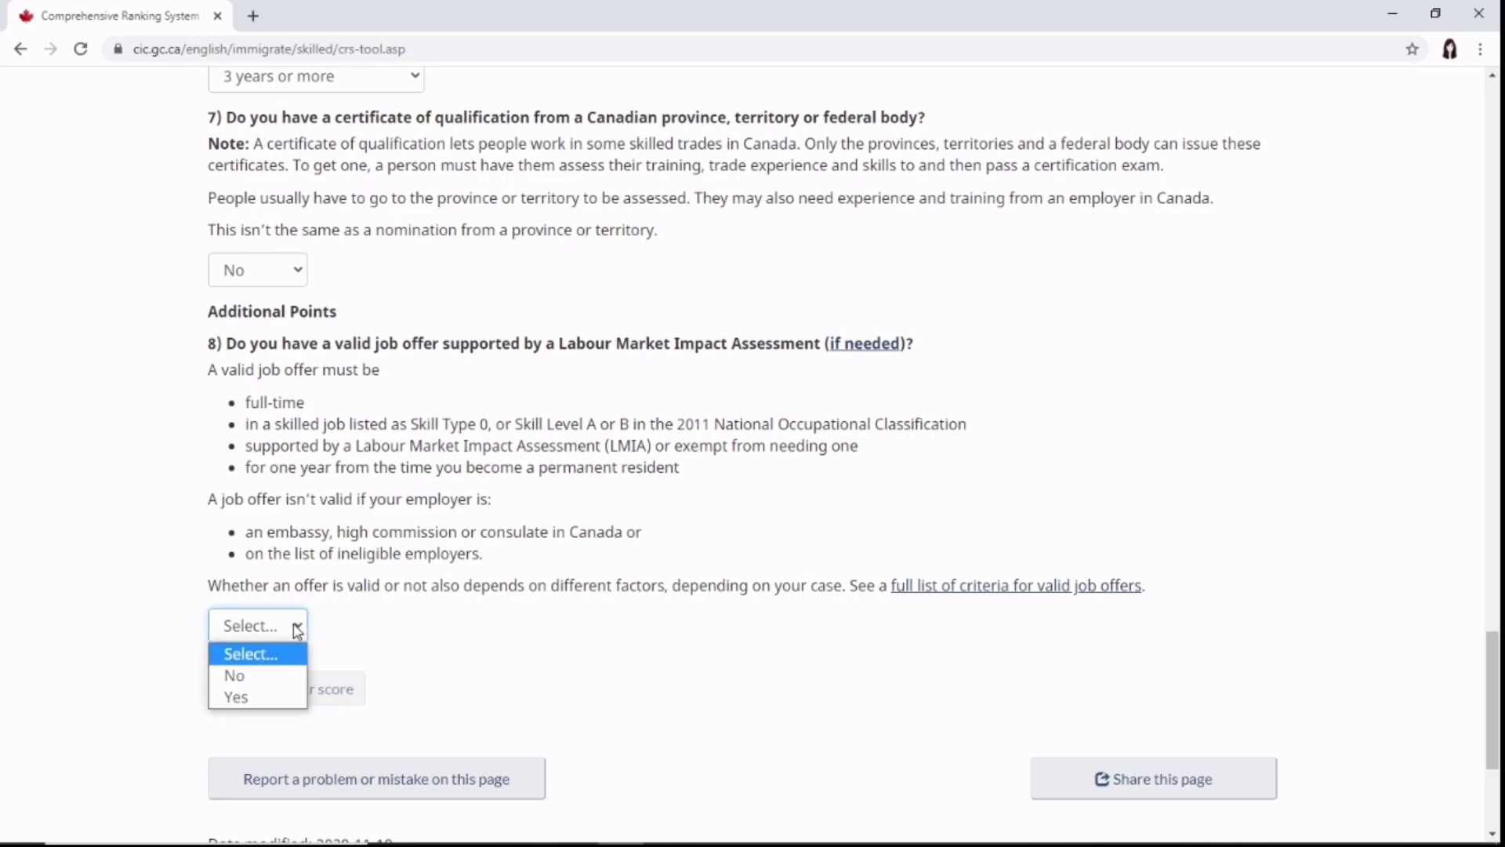
left_click(262, 685)
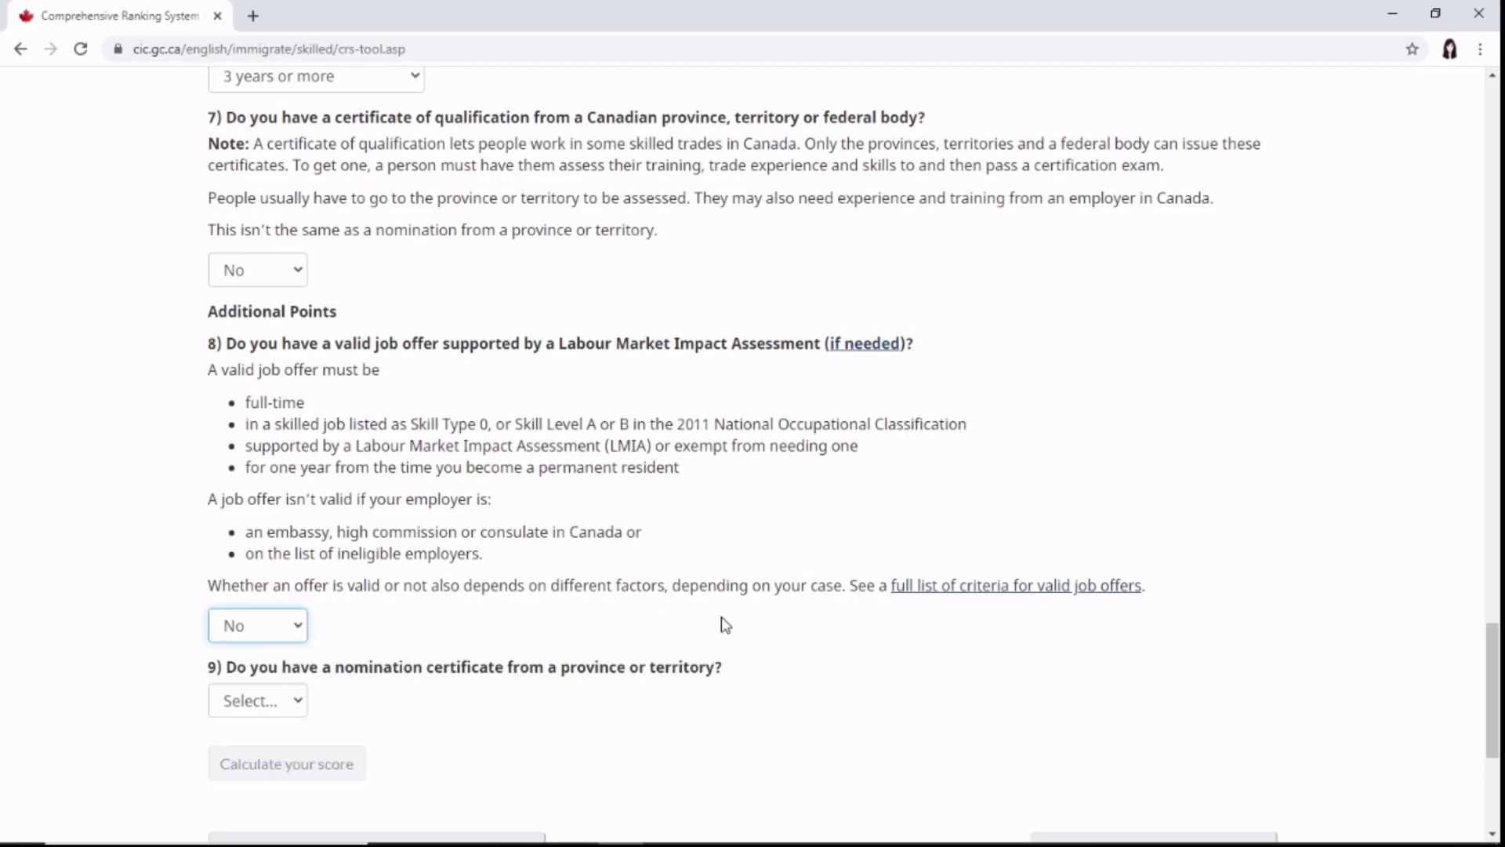
Answer No to having a provincial or territorial nomination certificate and No to having a brother or sister living in Canada
scroll(781, 627, "down", 3)
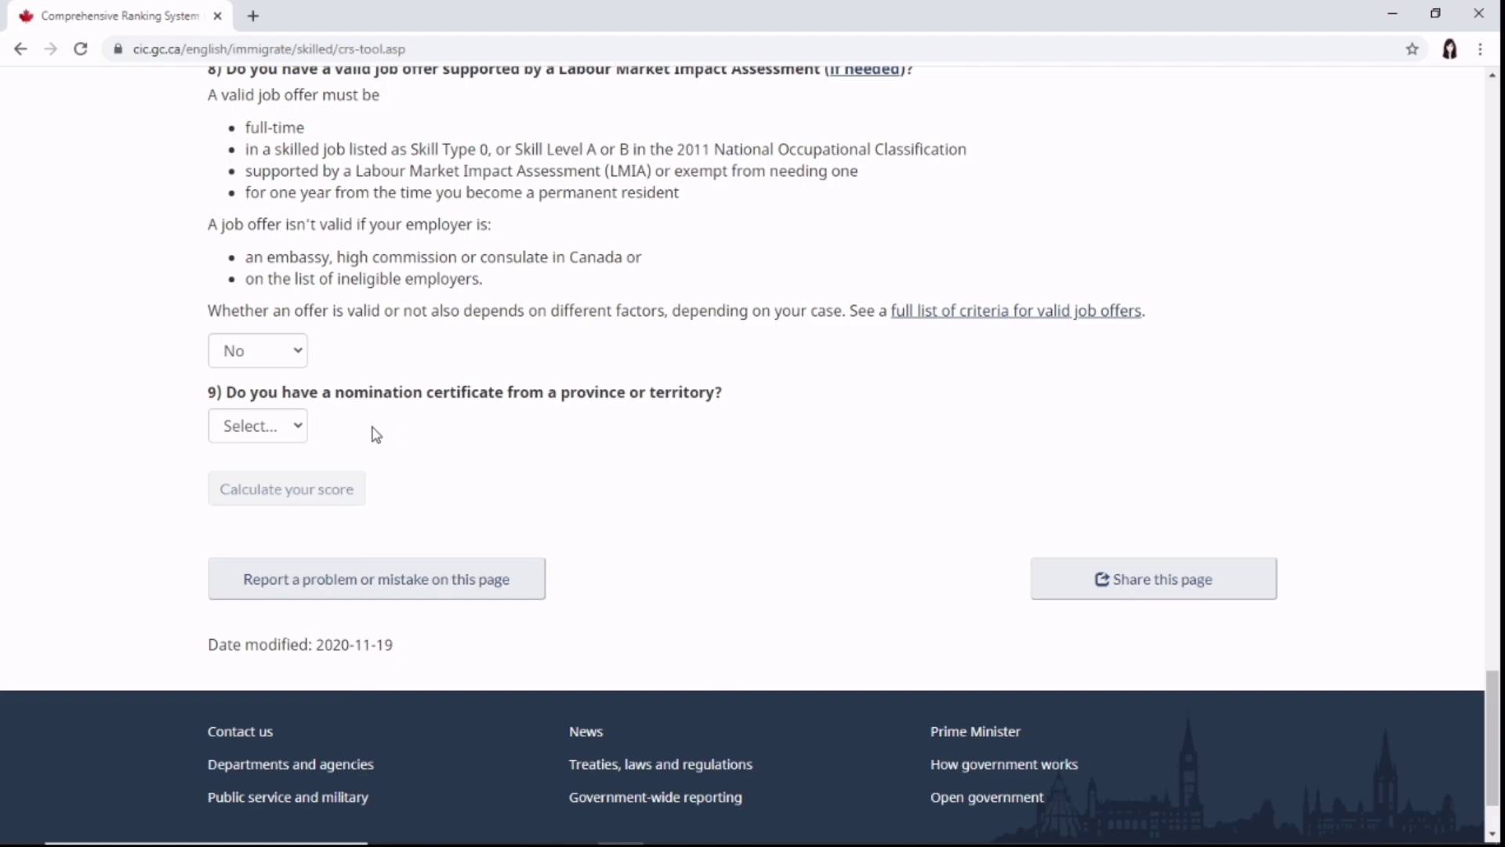
left_click(305, 432)
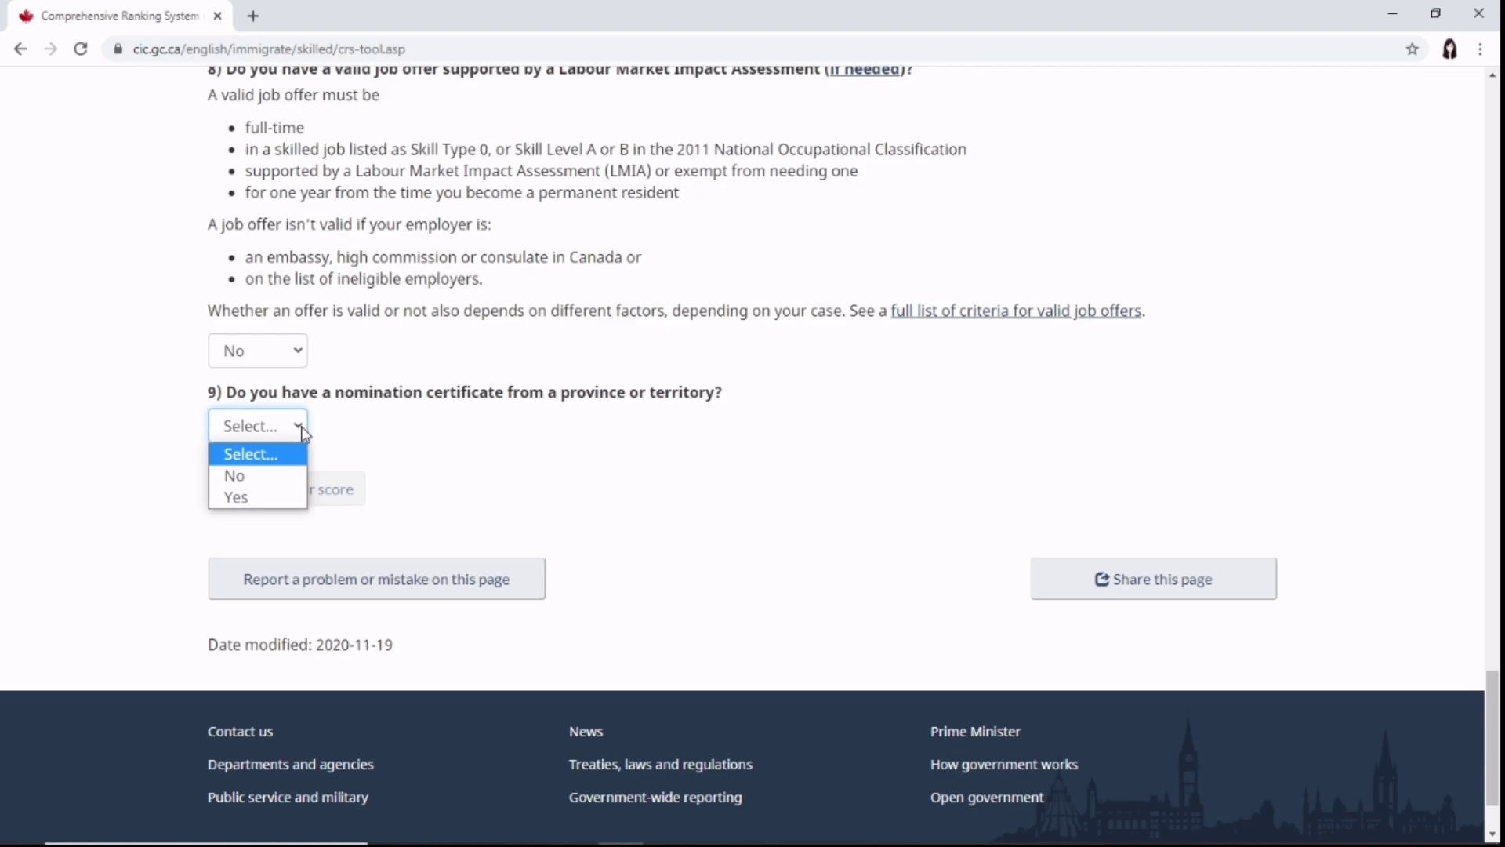
left_click(261, 474)
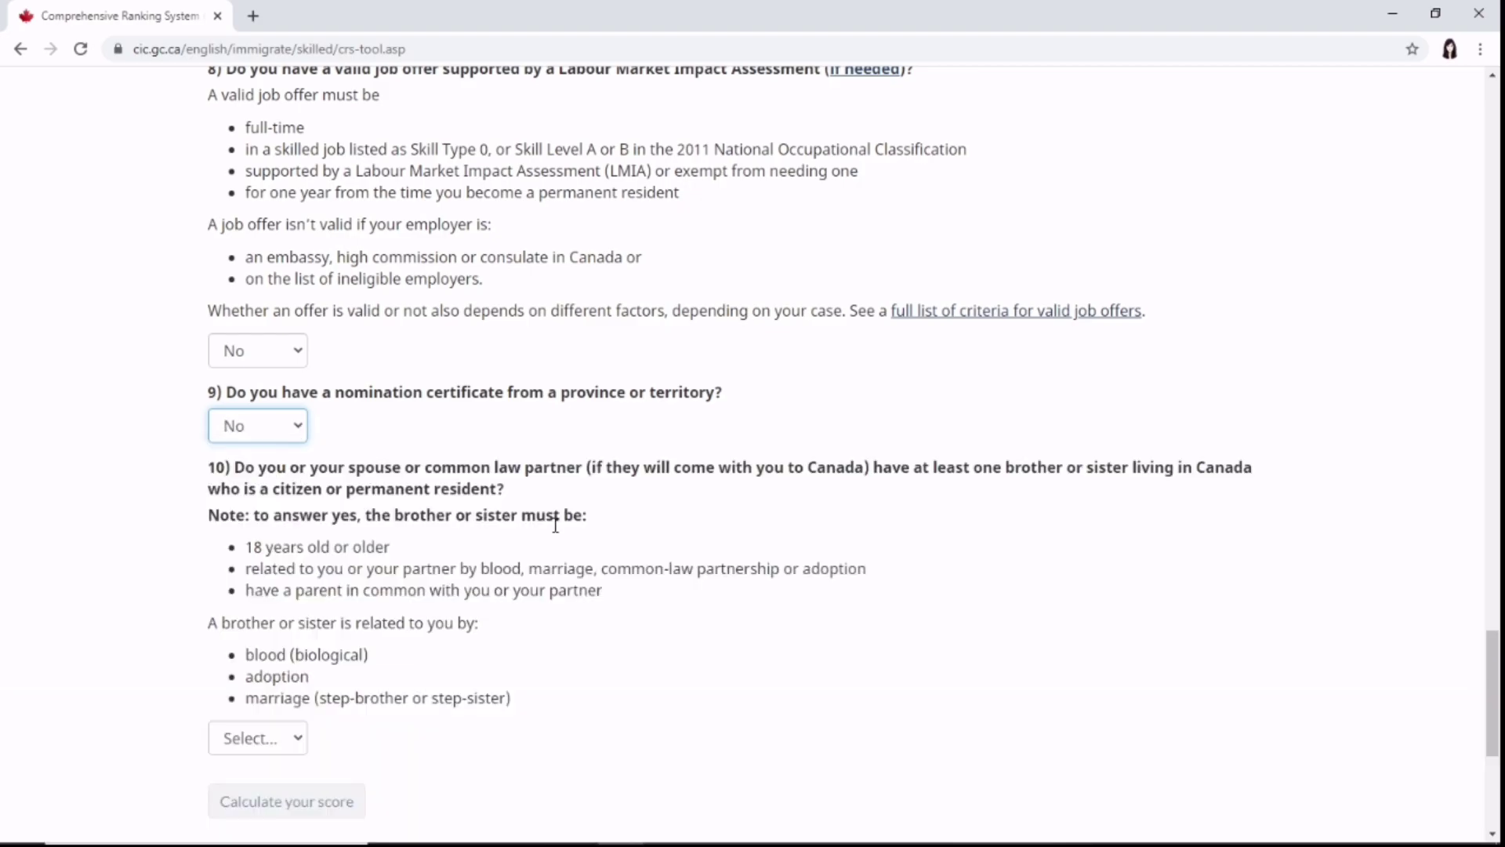
scroll(656, 580, "down", 2)
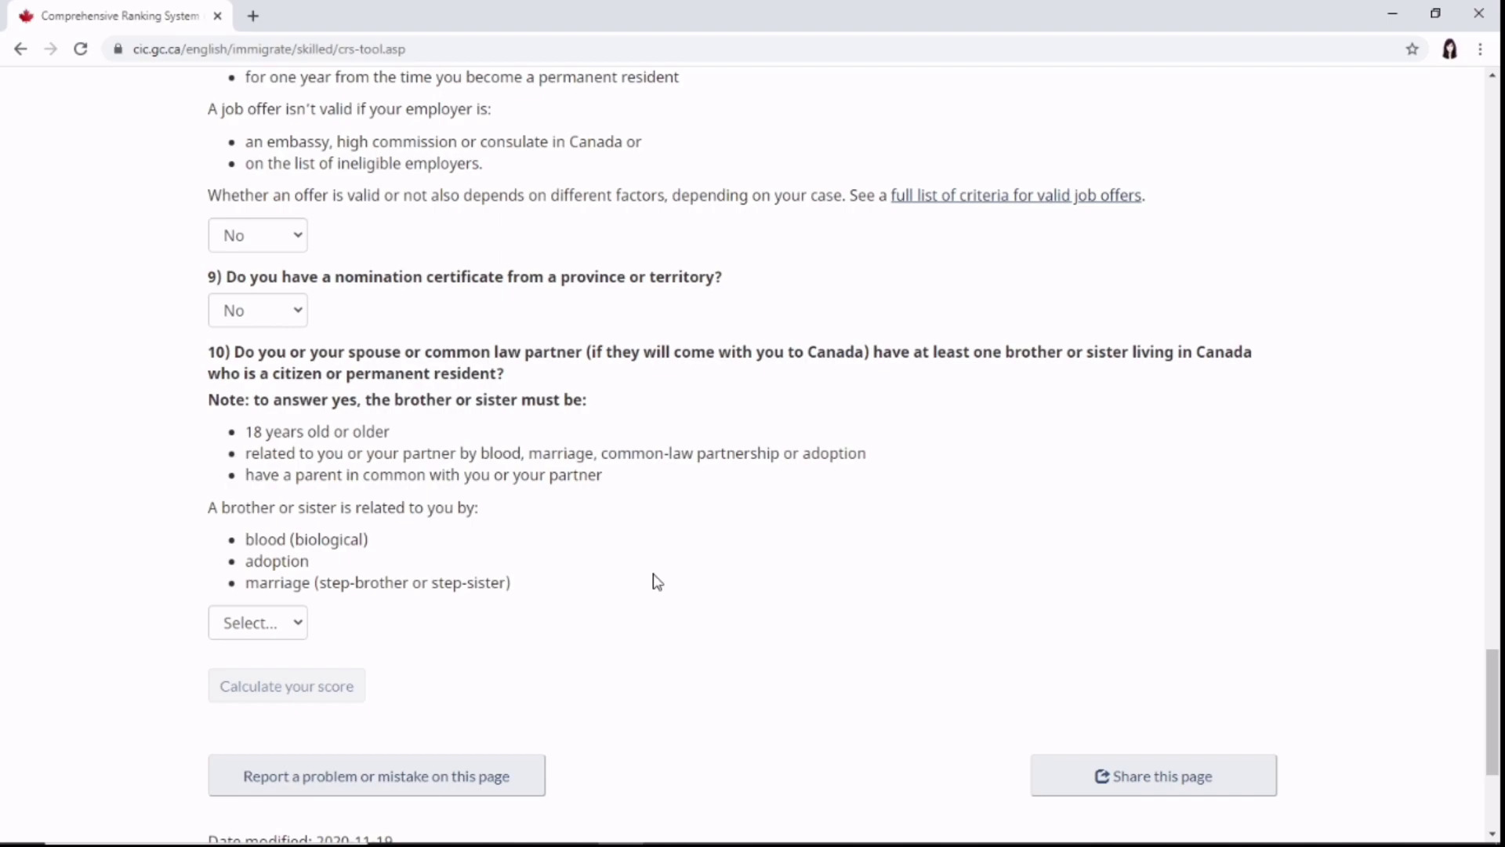
left_click(296, 627)
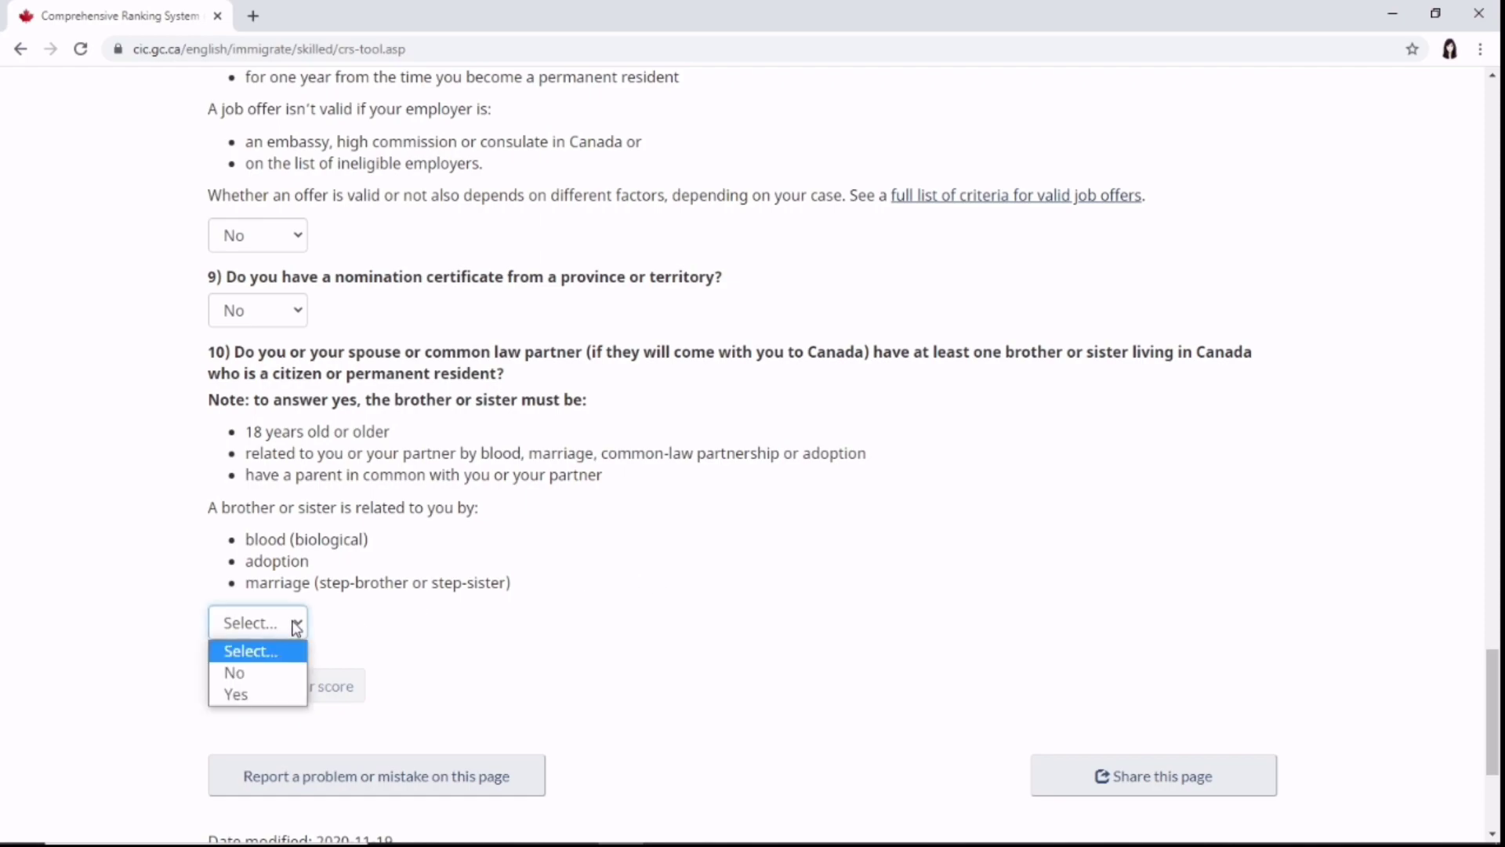
left_click(265, 672)
left_click(565, 655)
scroll(605, 635, "down", 2)
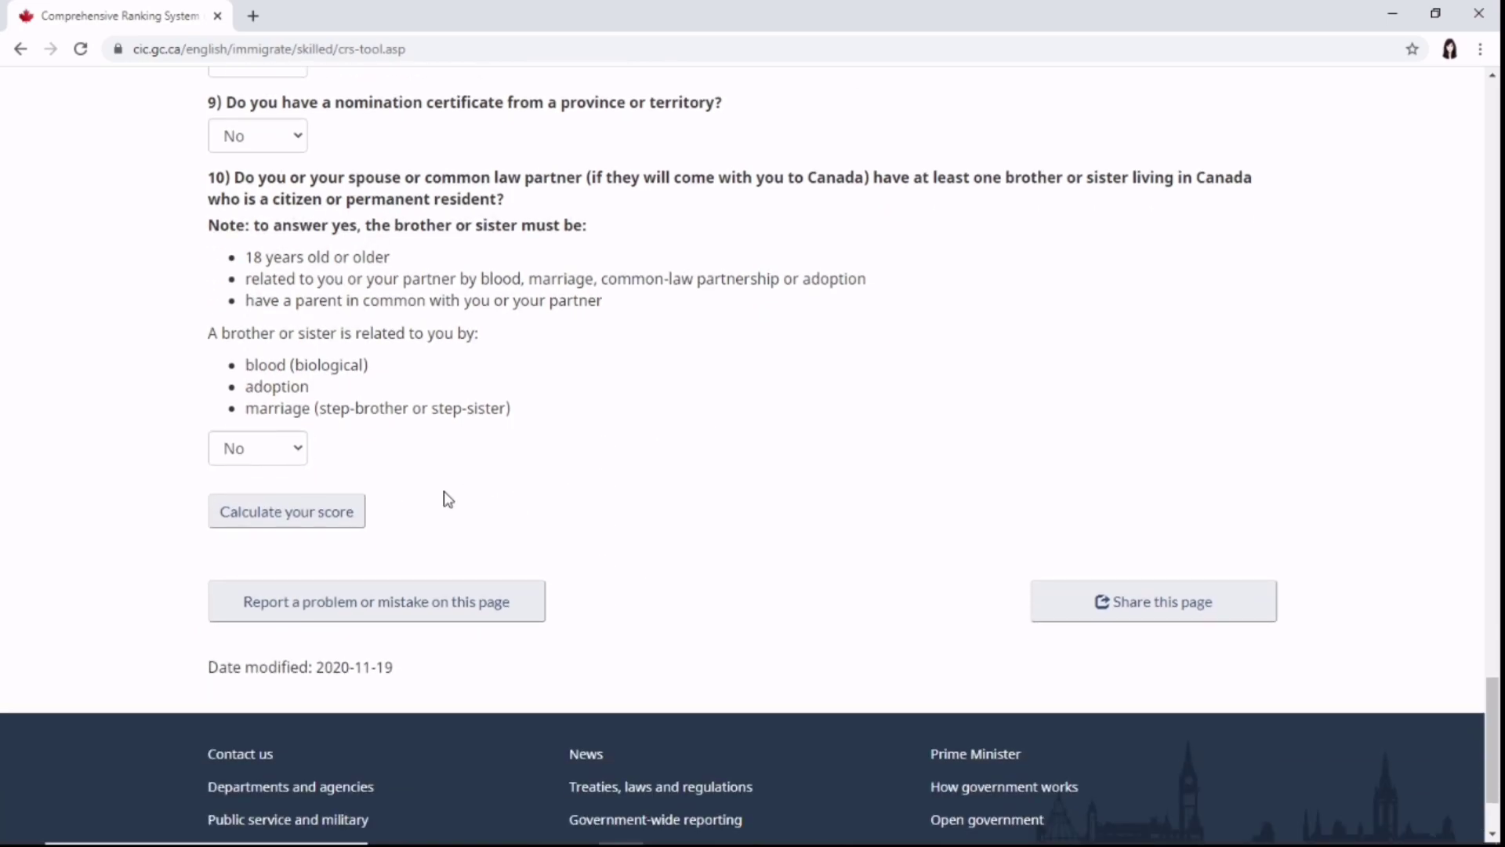
Calculate the CRS score and review the points breakdown down to the grand total
left_click(338, 520)
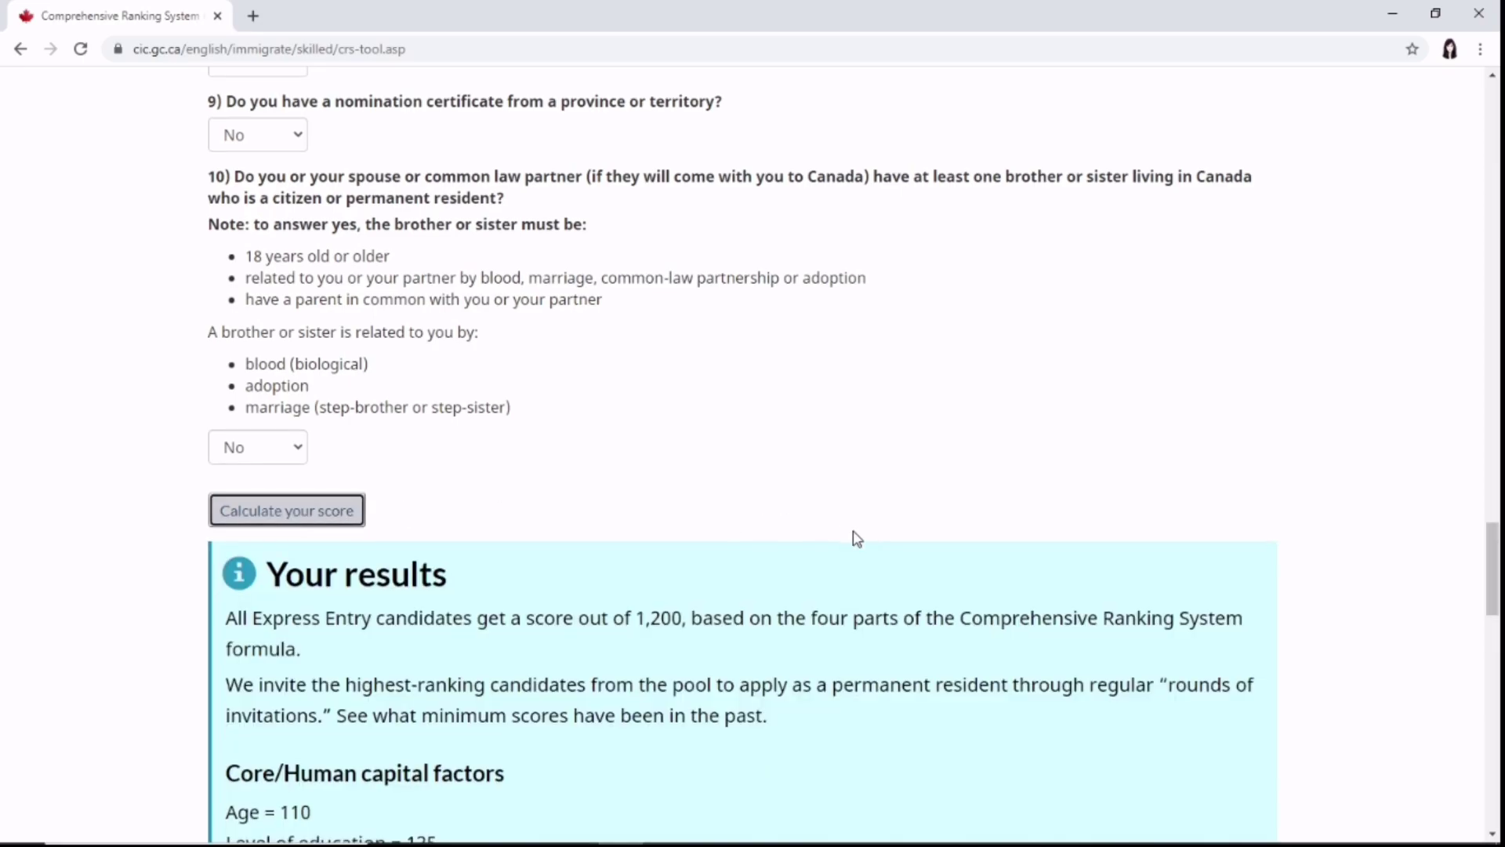
scroll(857, 538, "down", 3)
scroll(857, 538, "down", 2)
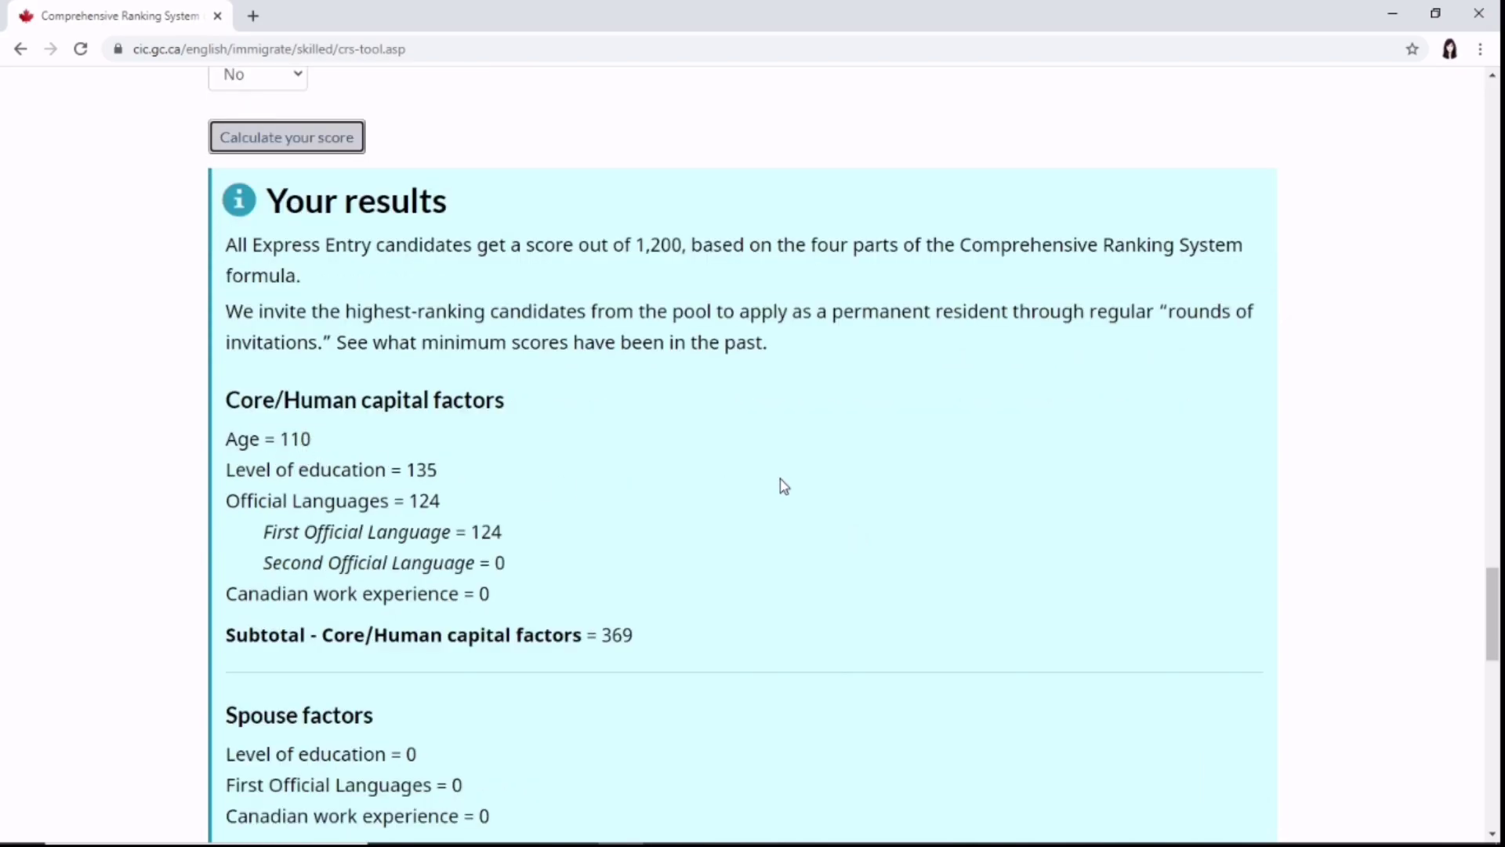
scroll(780, 487, "down", 3)
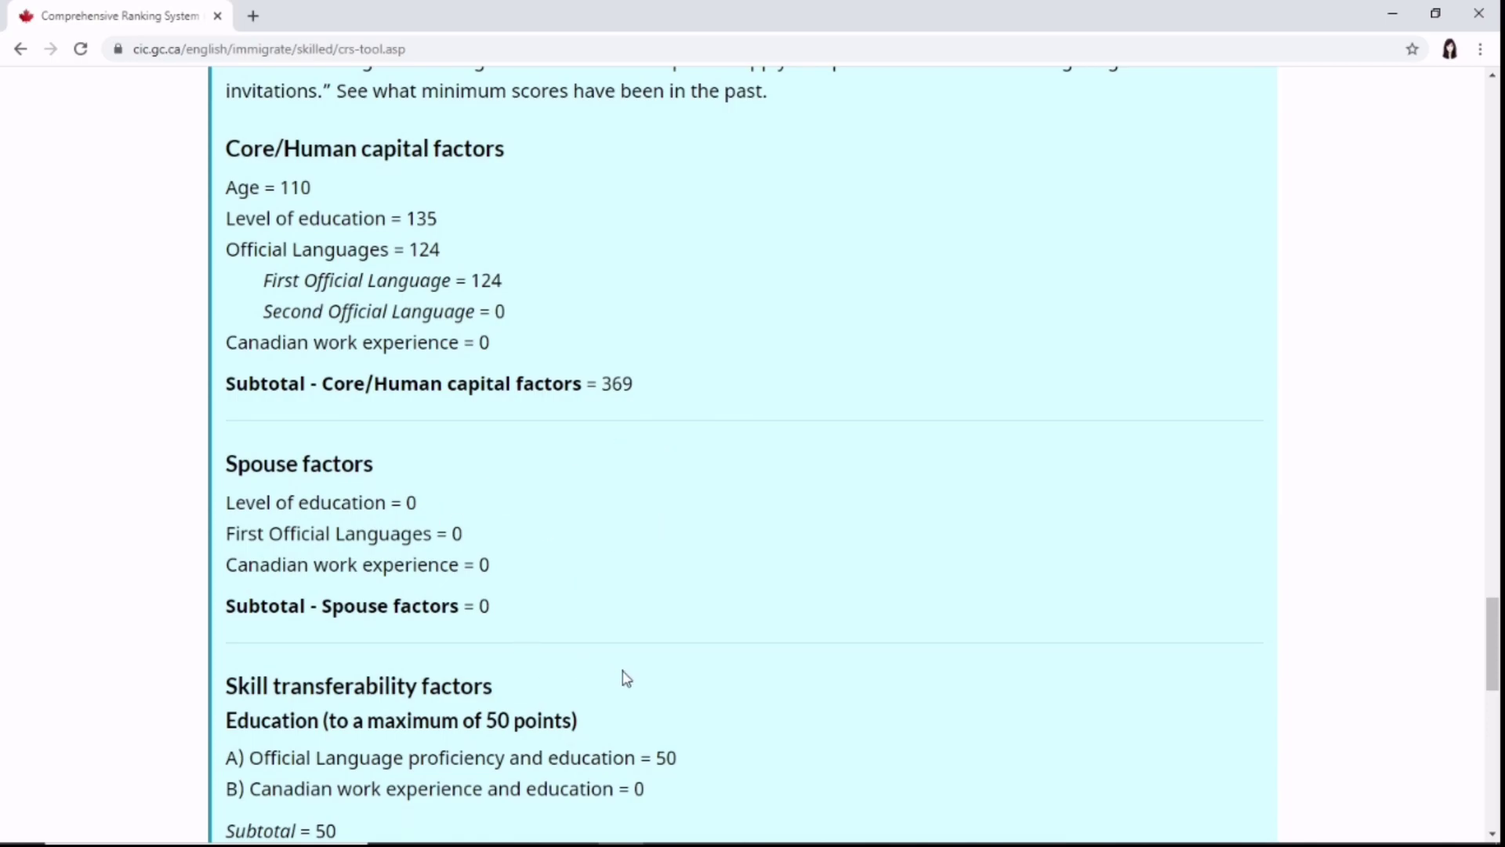
scroll(626, 679, "down", 6)
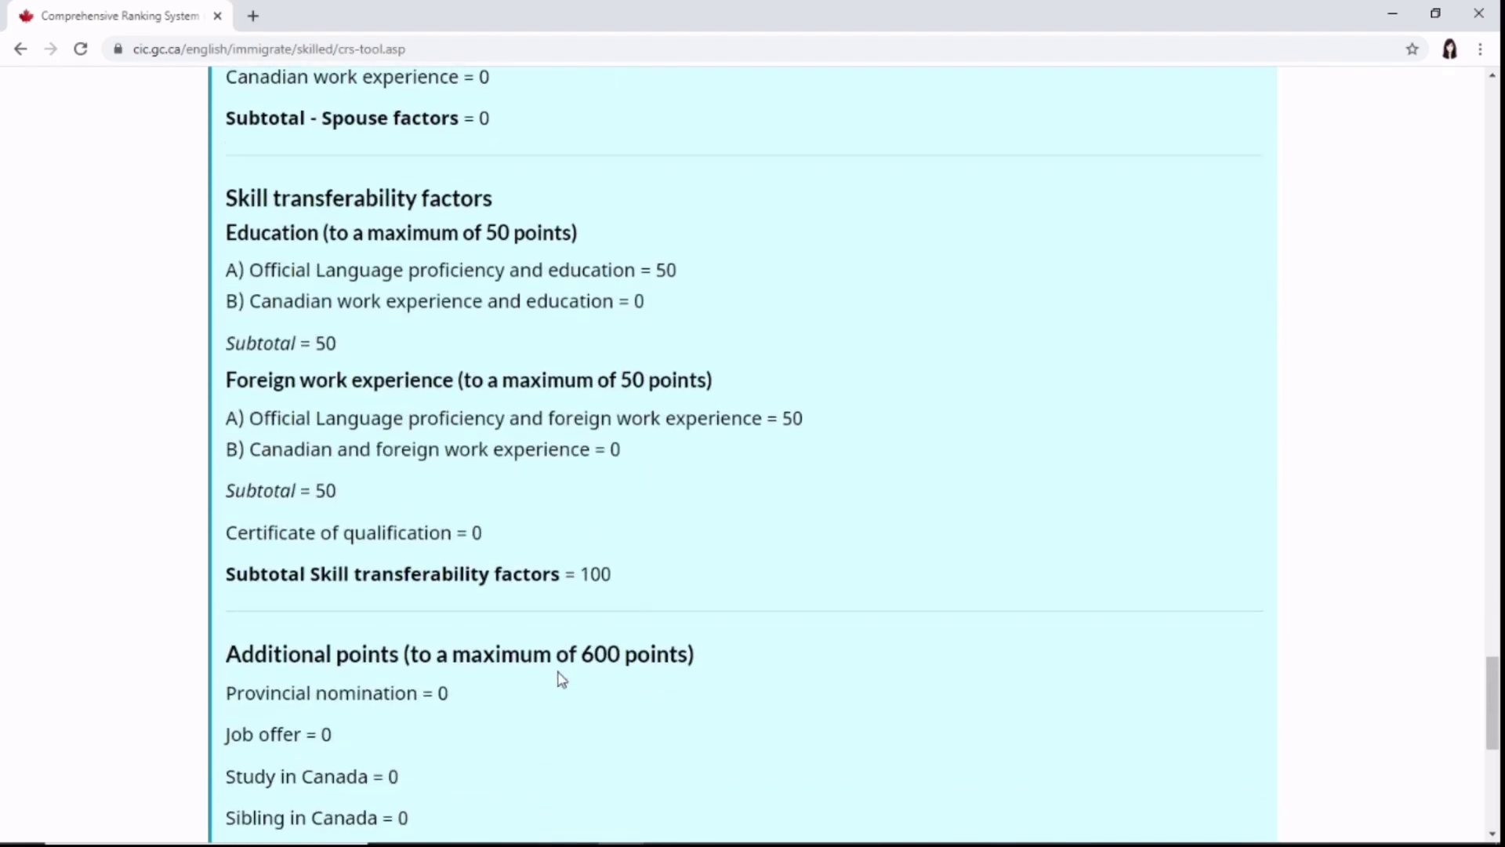
scroll(693, 558, "down", 4)
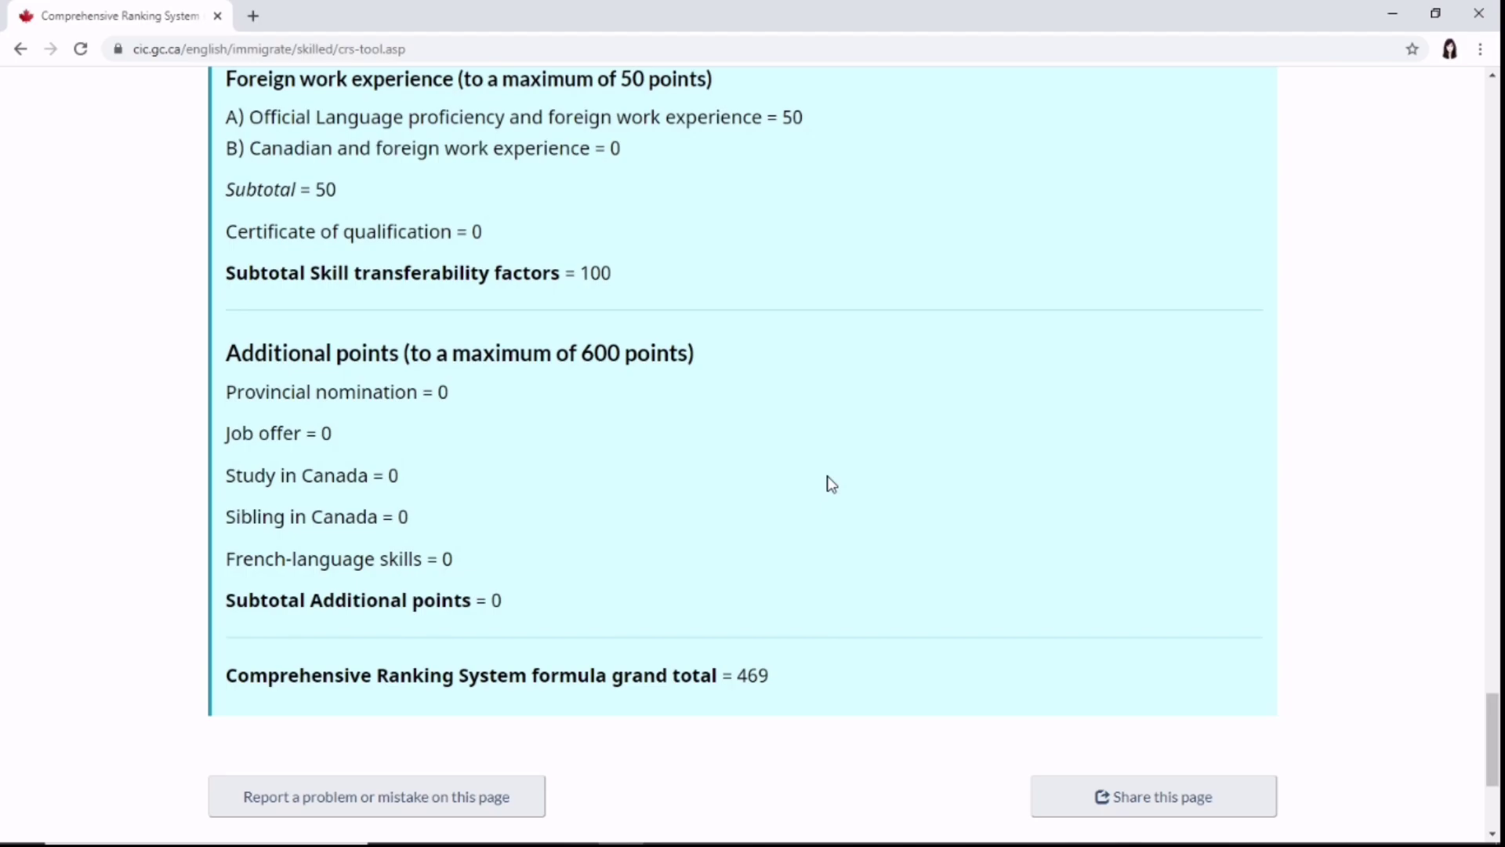
Return to the first question of the questionnaire and change the marital status to Married
scroll(1050, 399, "up", 2)
scroll(1050, 398, "up", 20)
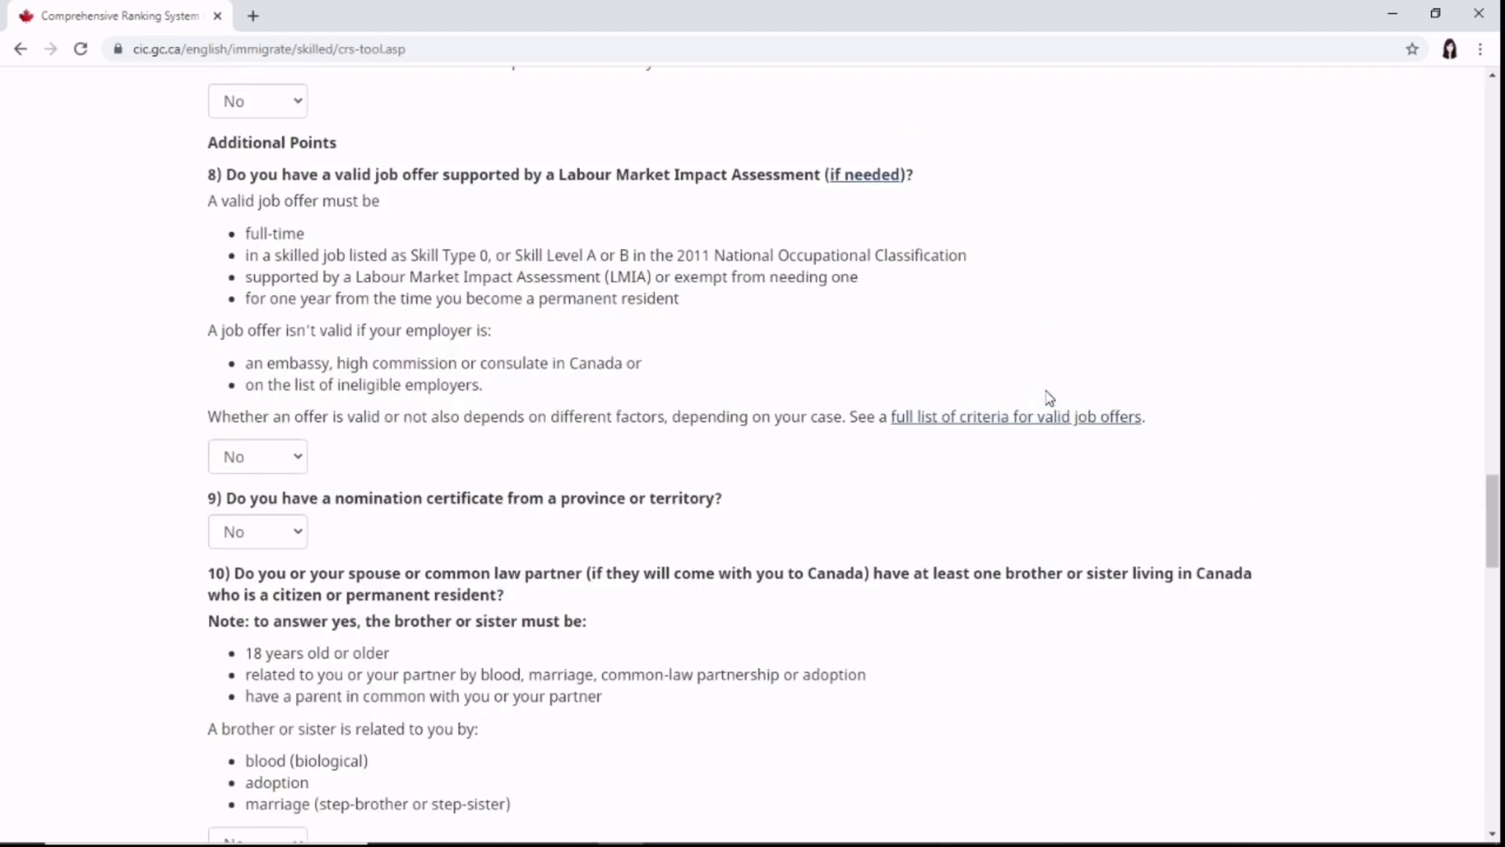
scroll(1050, 398, "up", 15)
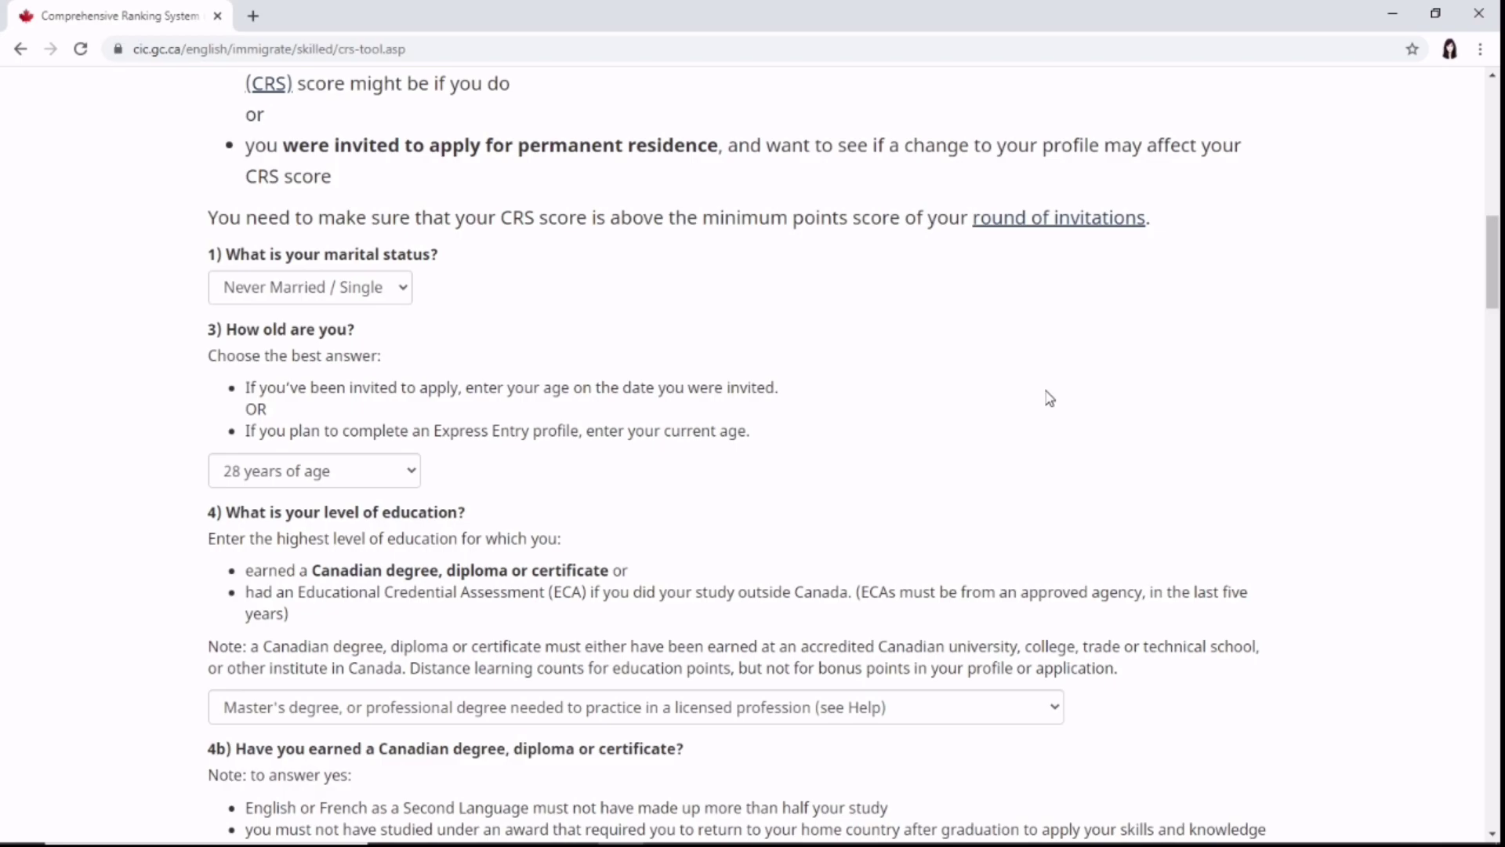
scroll(1049, 398, "up", 1)
left_click(310, 320)
left_click(333, 459)
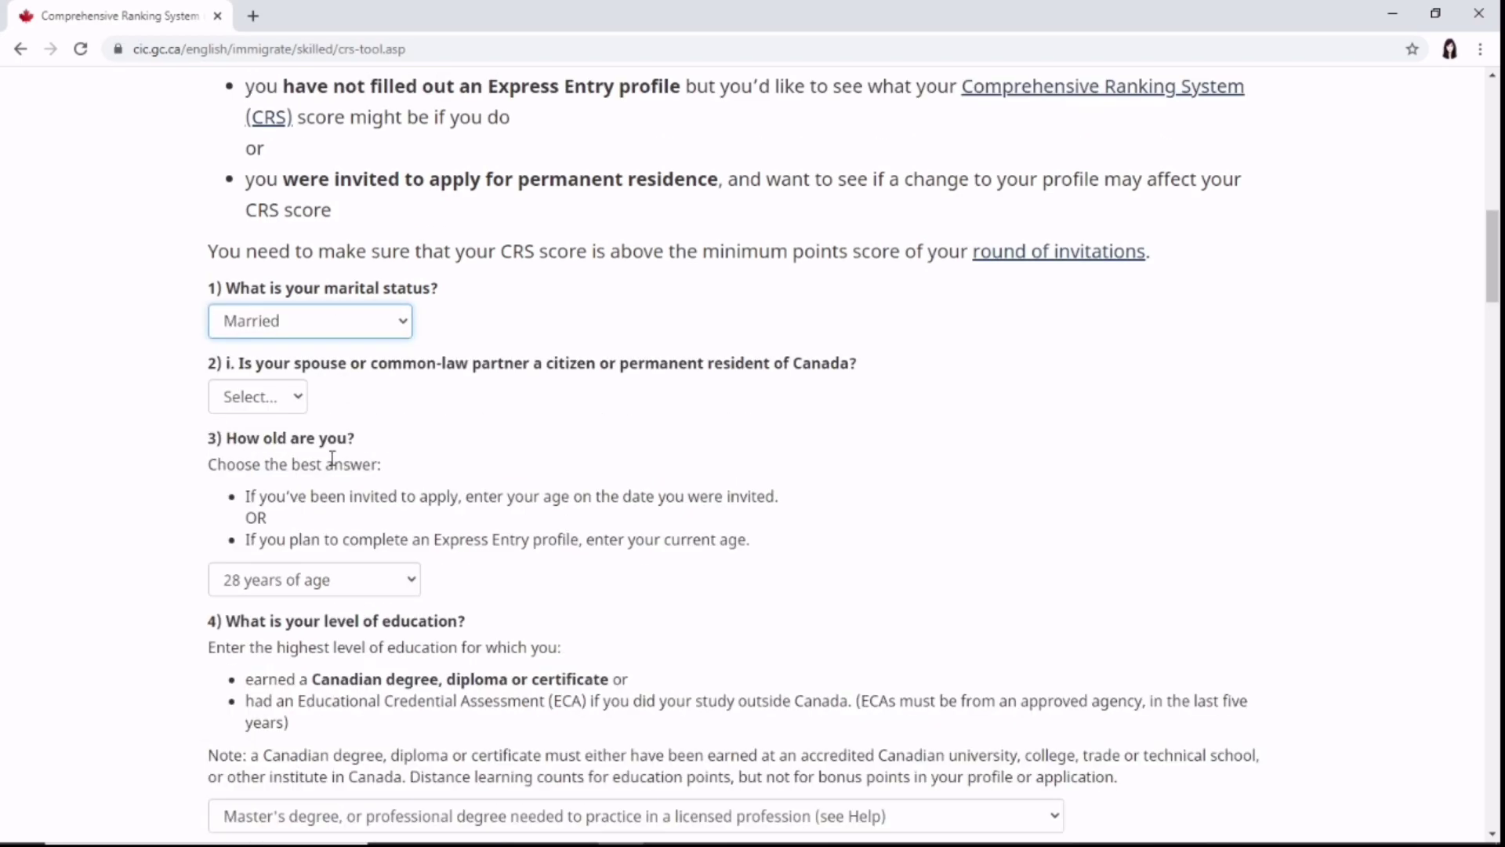
Answer No to the spouse being a citizen or permanent resident of Canada and No to the spouse coming along to Canada
left_click(287, 405)
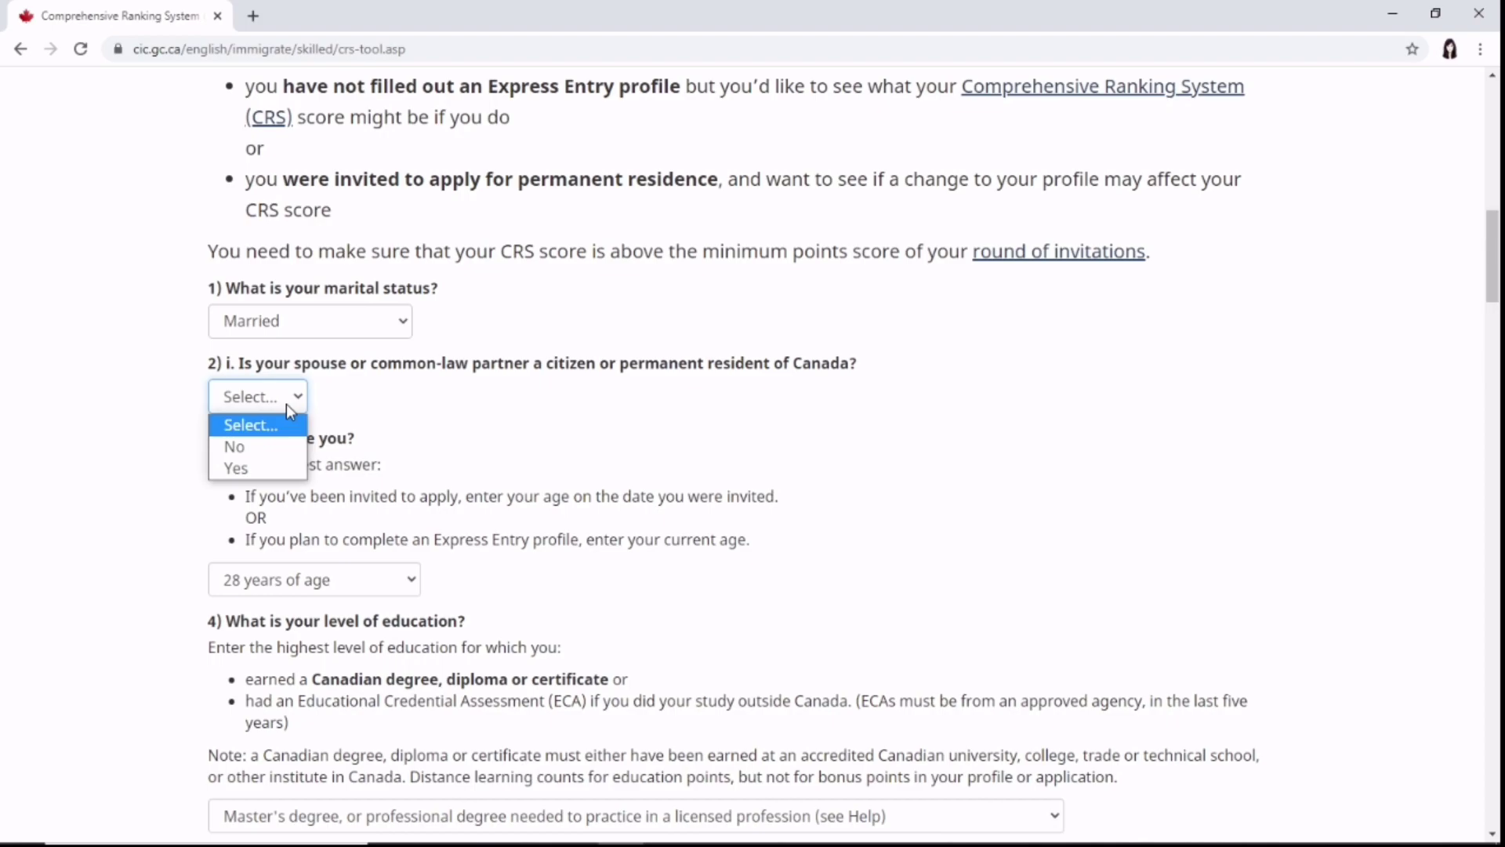
left_click(275, 449)
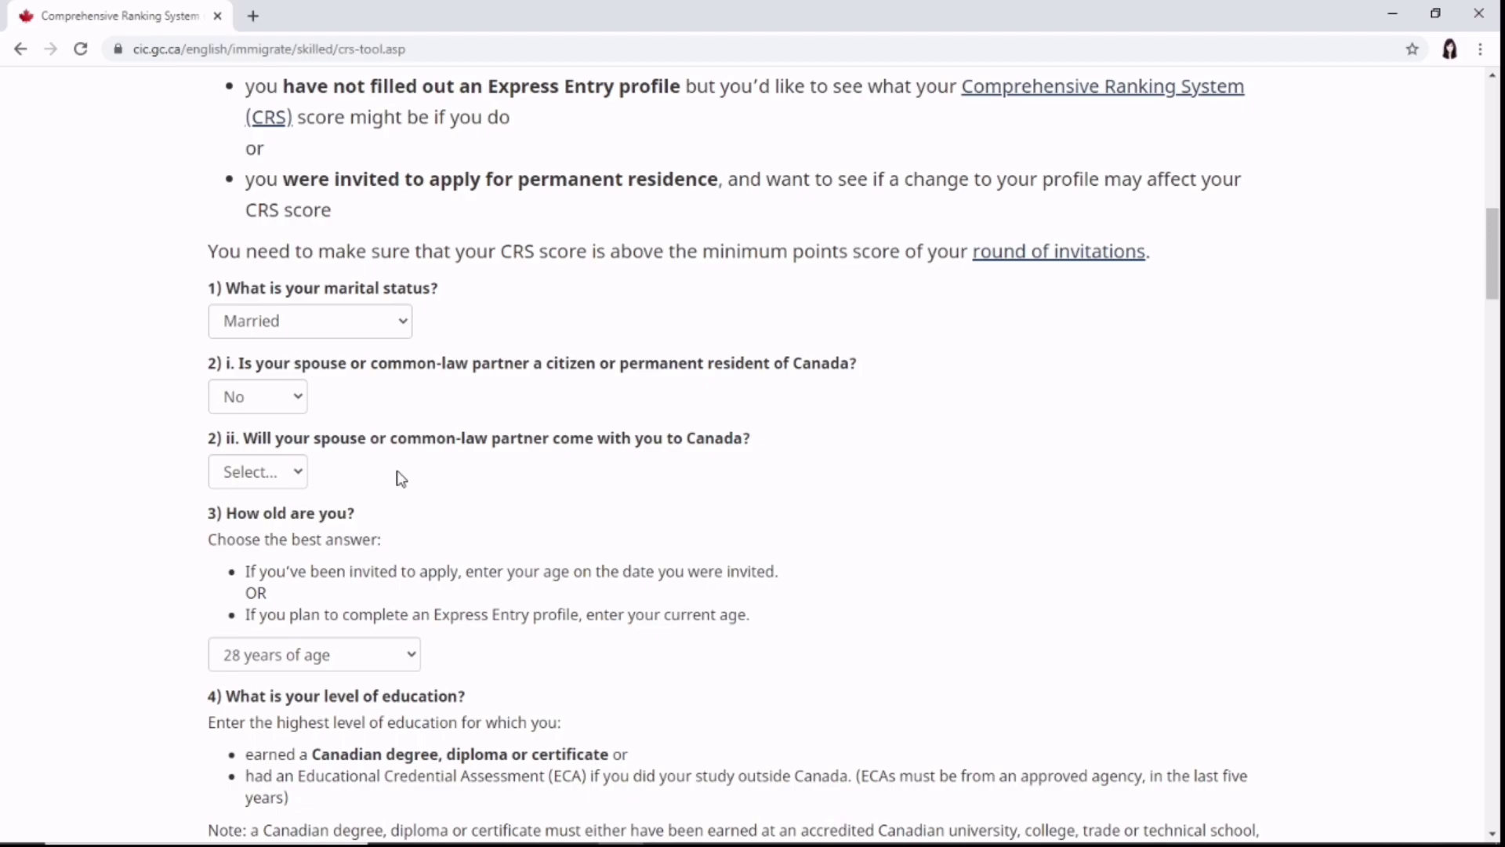
left_click(296, 475)
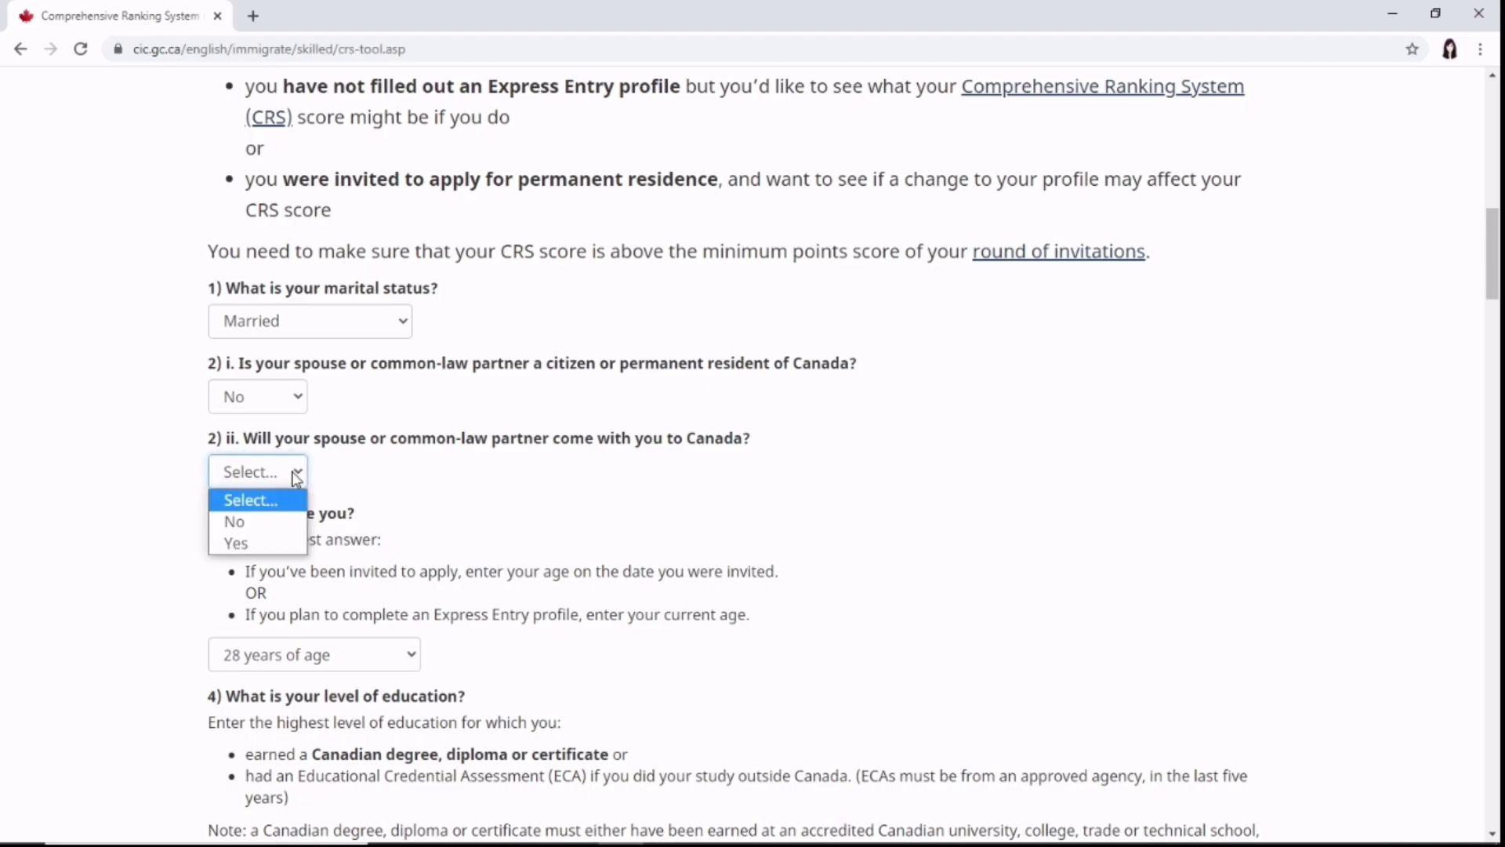
left_click(265, 519)
left_click(459, 510)
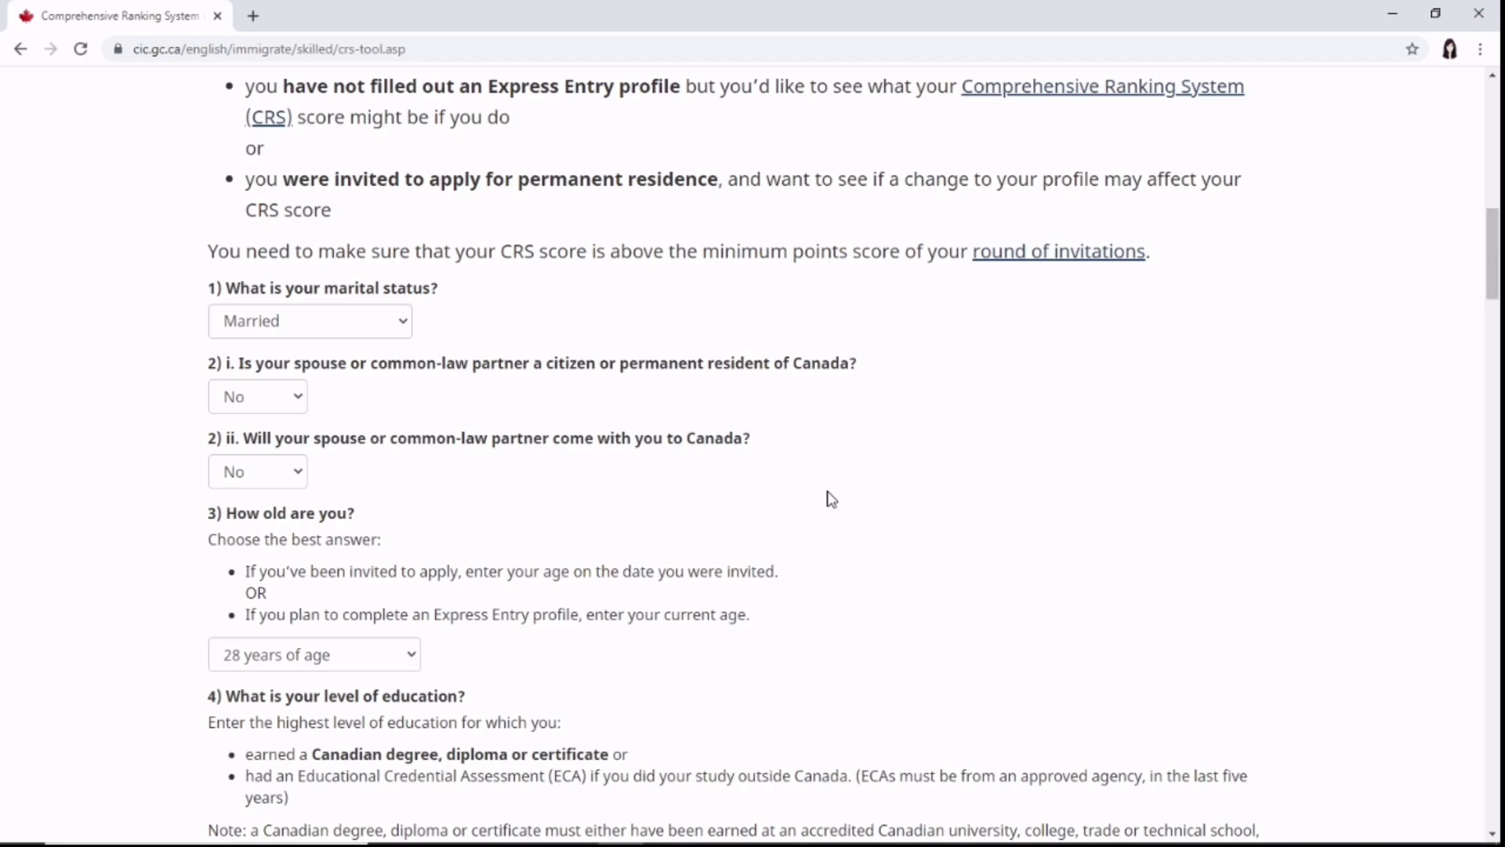
Recalculate the score with the married, non-accompanying spouse answers and review the results through to the grand total
scroll(831, 499, "down", 4)
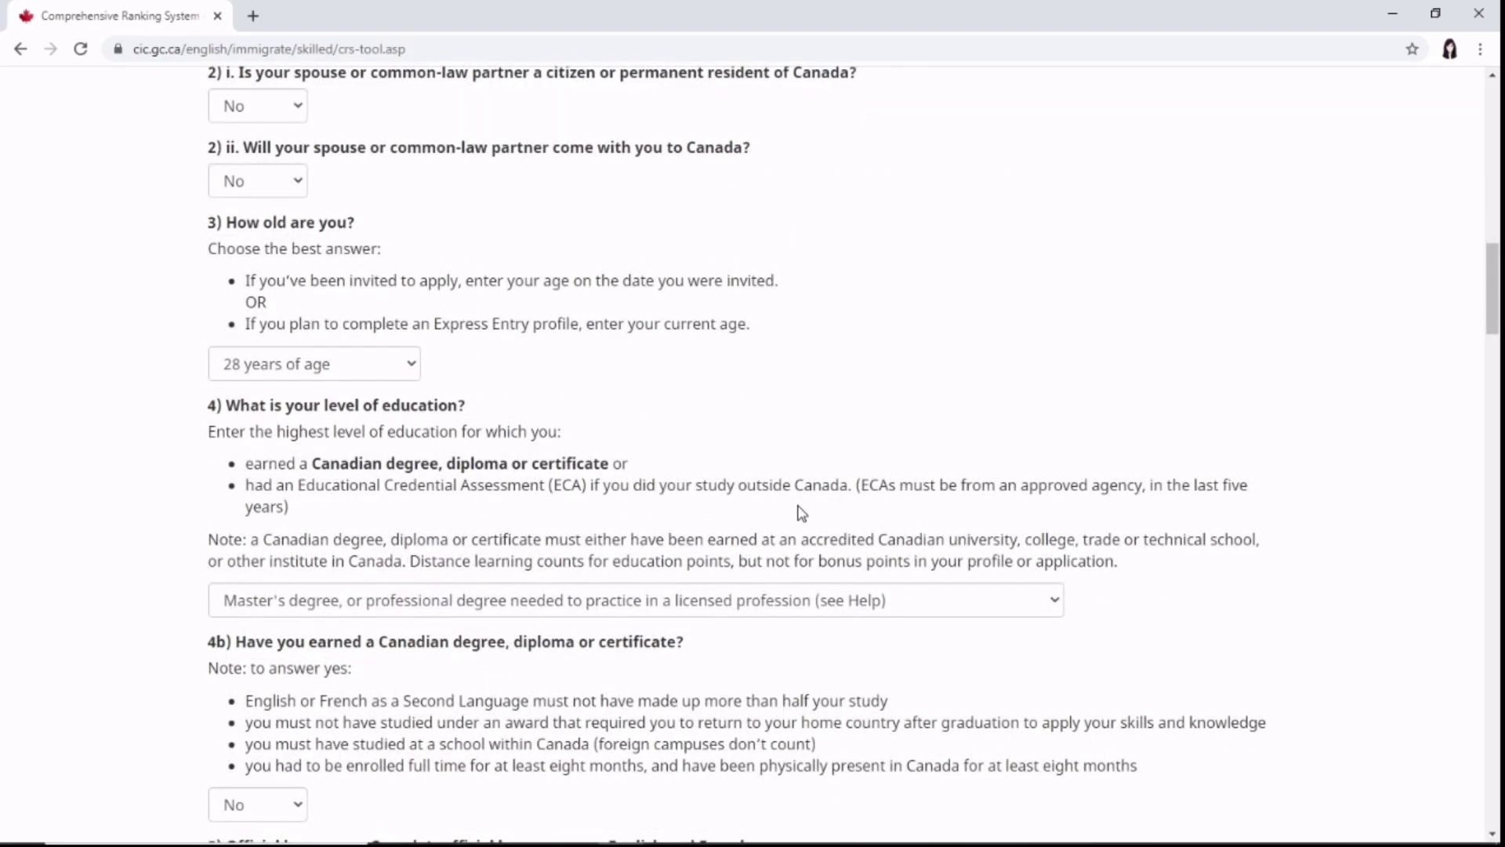
scroll(801, 512, "down", 20)
scroll(801, 512, "up", 2)
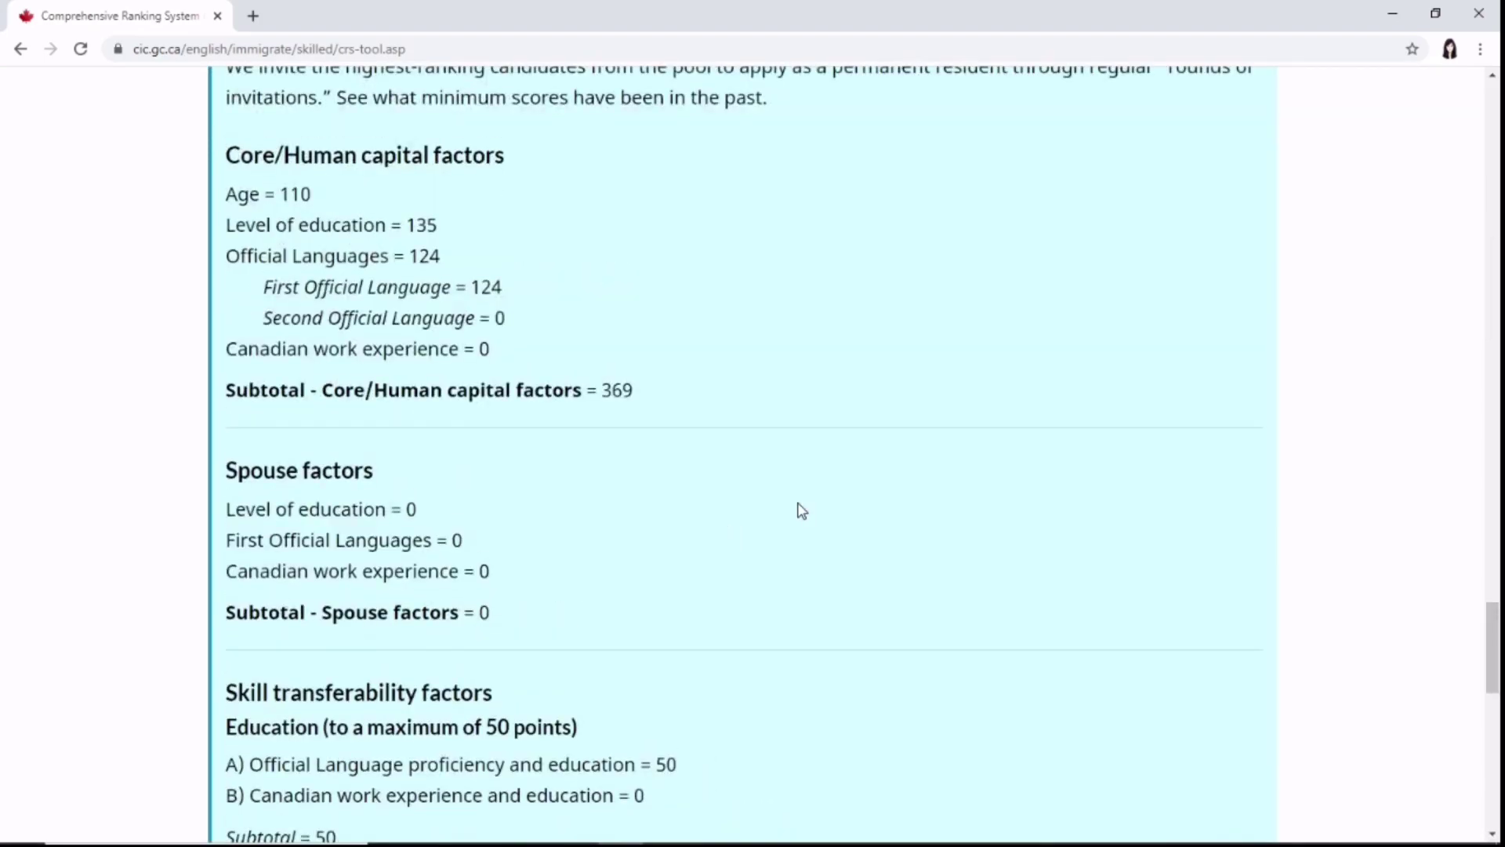
scroll(315, 239, "up", 4)
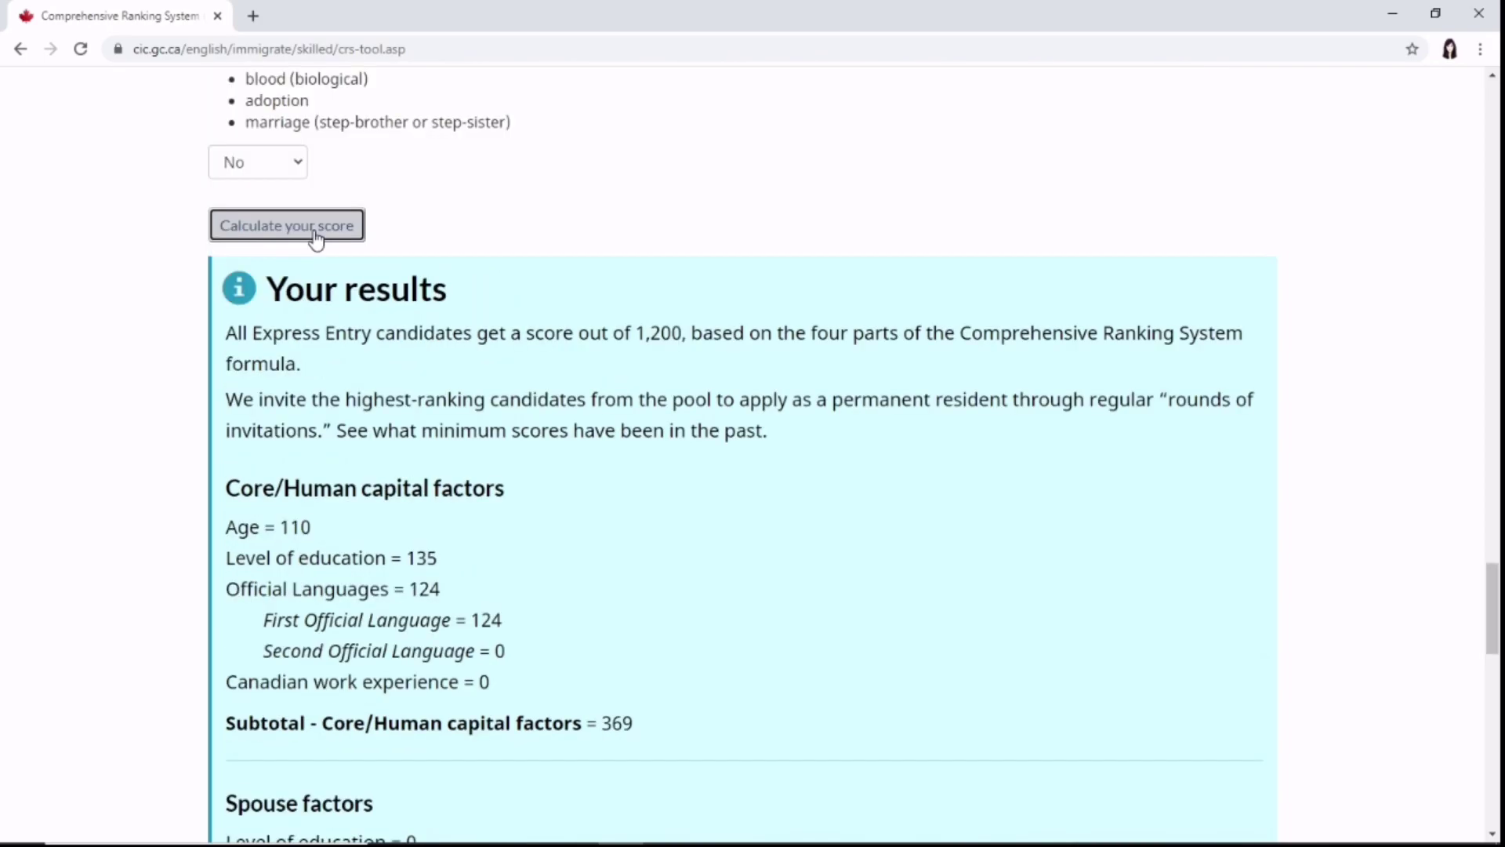
scroll(881, 459, "down", 1)
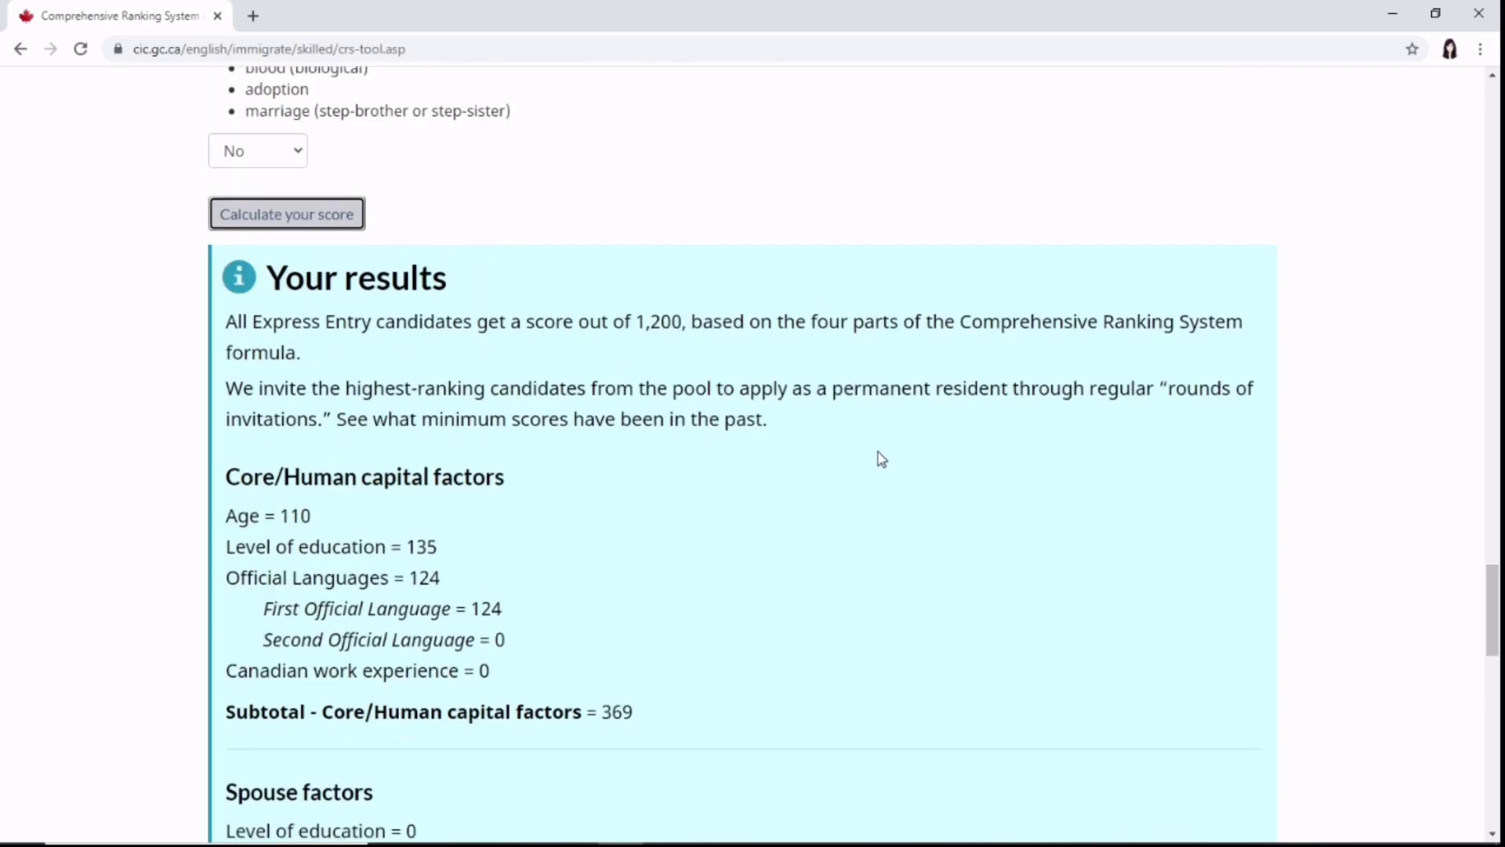
scroll(881, 459, "down", 15)
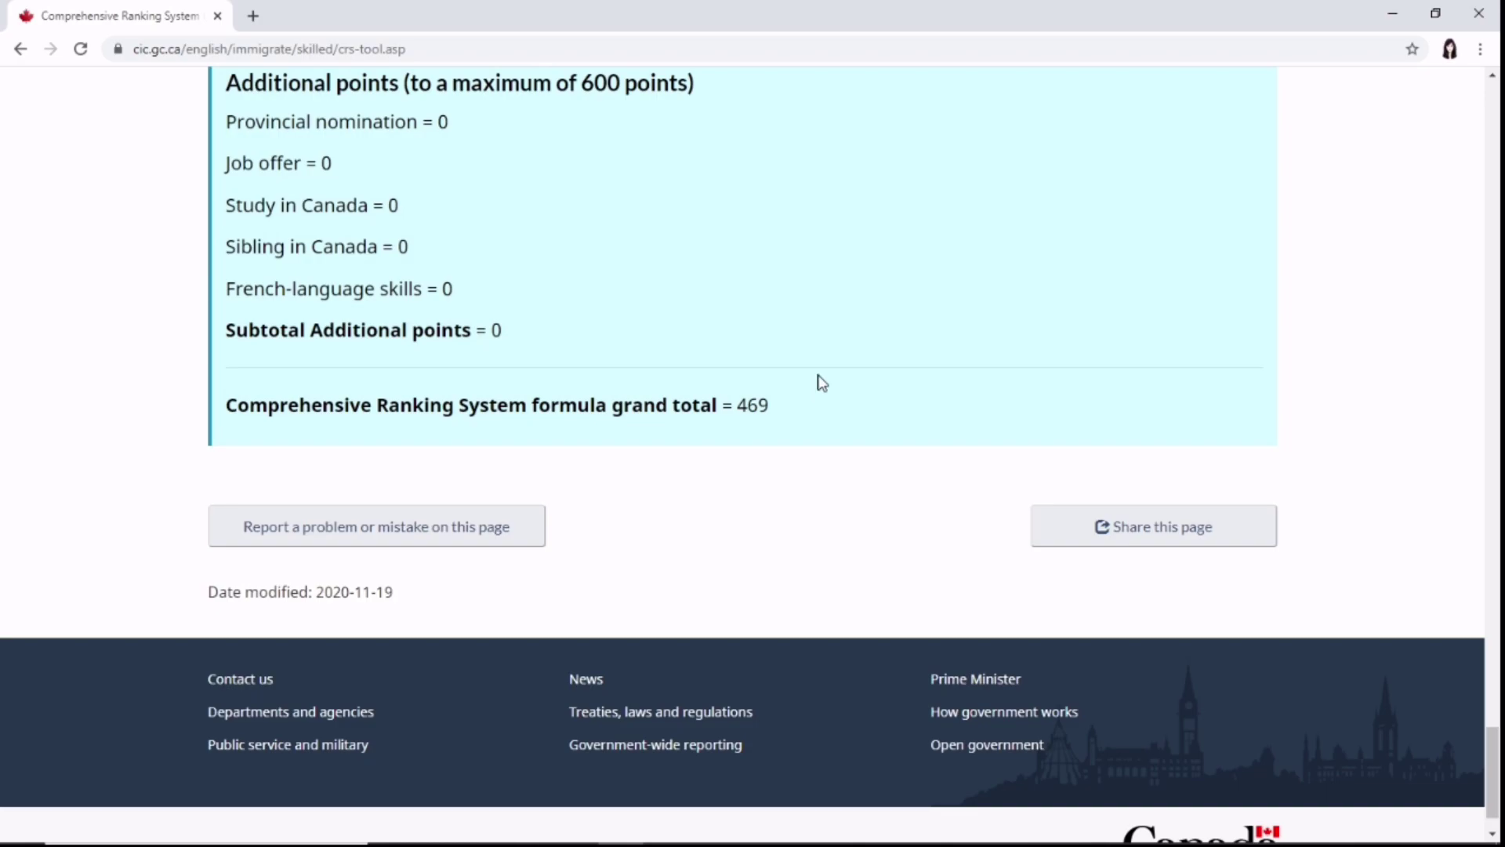
Return to the spouse questions and change the answer about the spouse coming along to Canada to Yes
scroll(912, 299, "up", 10)
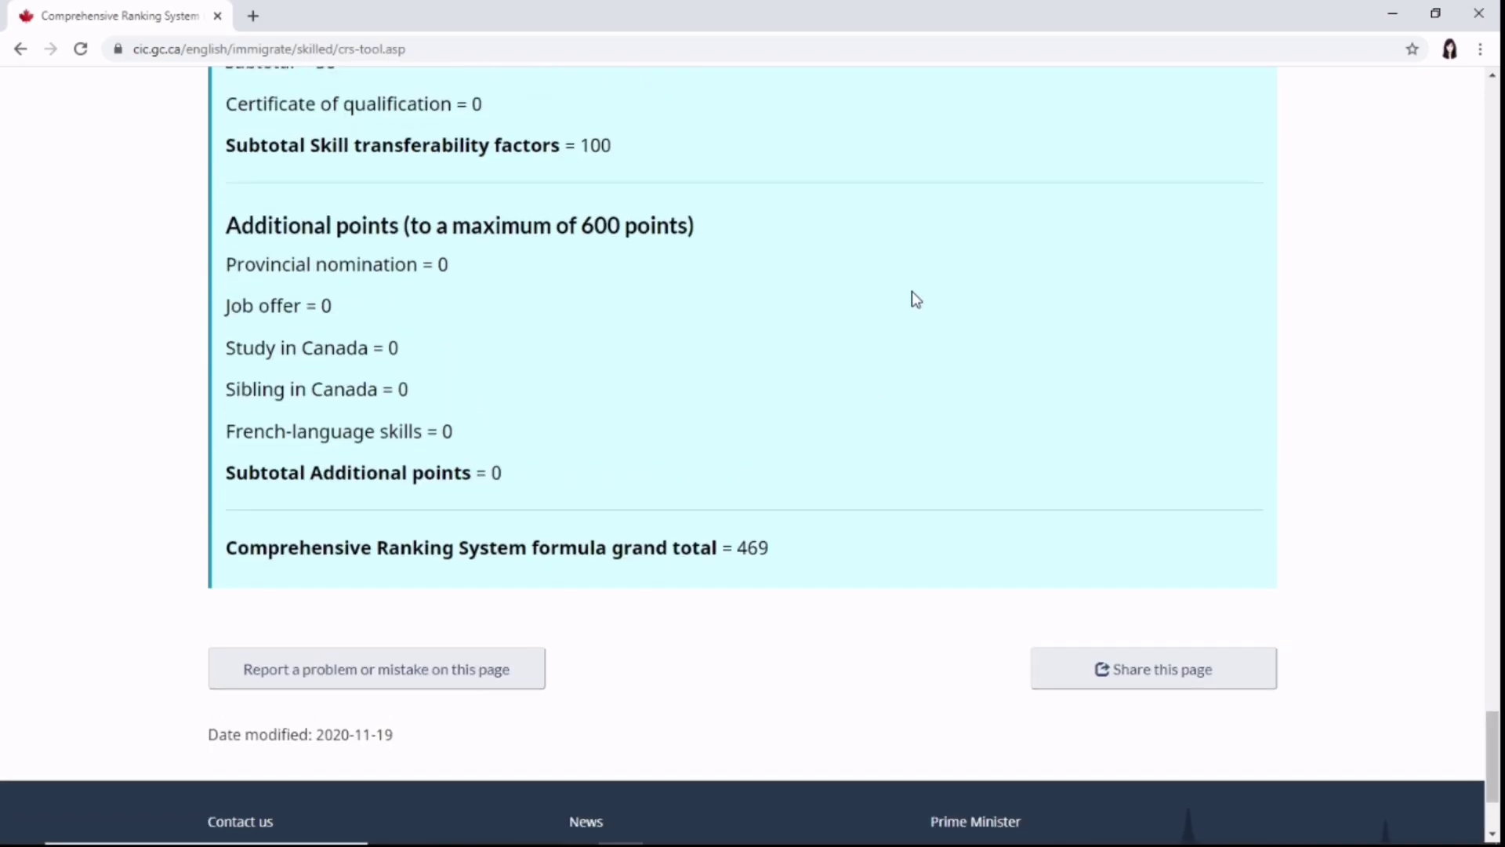
scroll(915, 299, "up", 11)
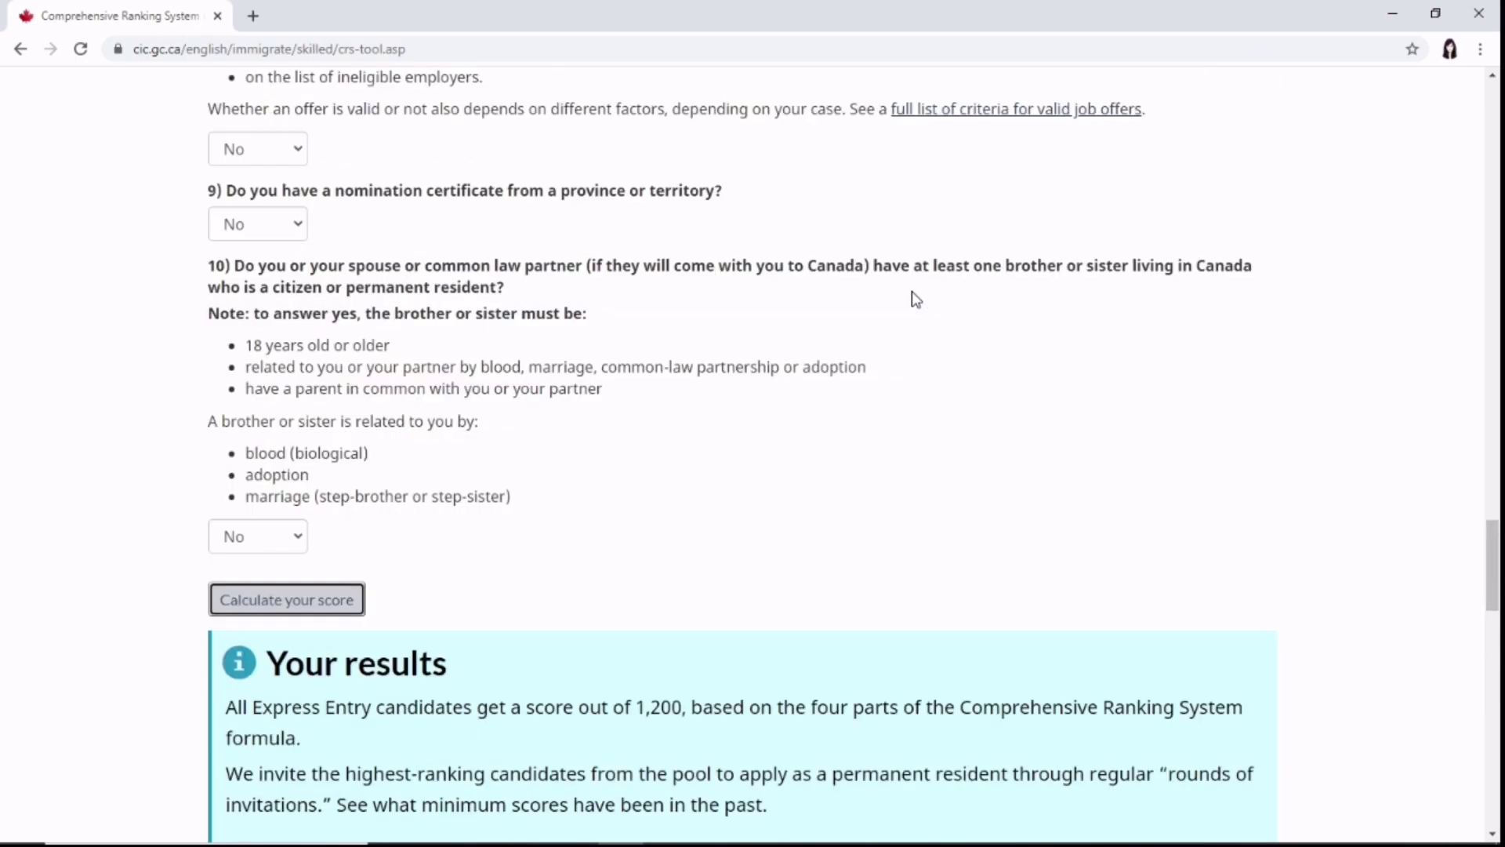
scroll(916, 299, "up", 10)
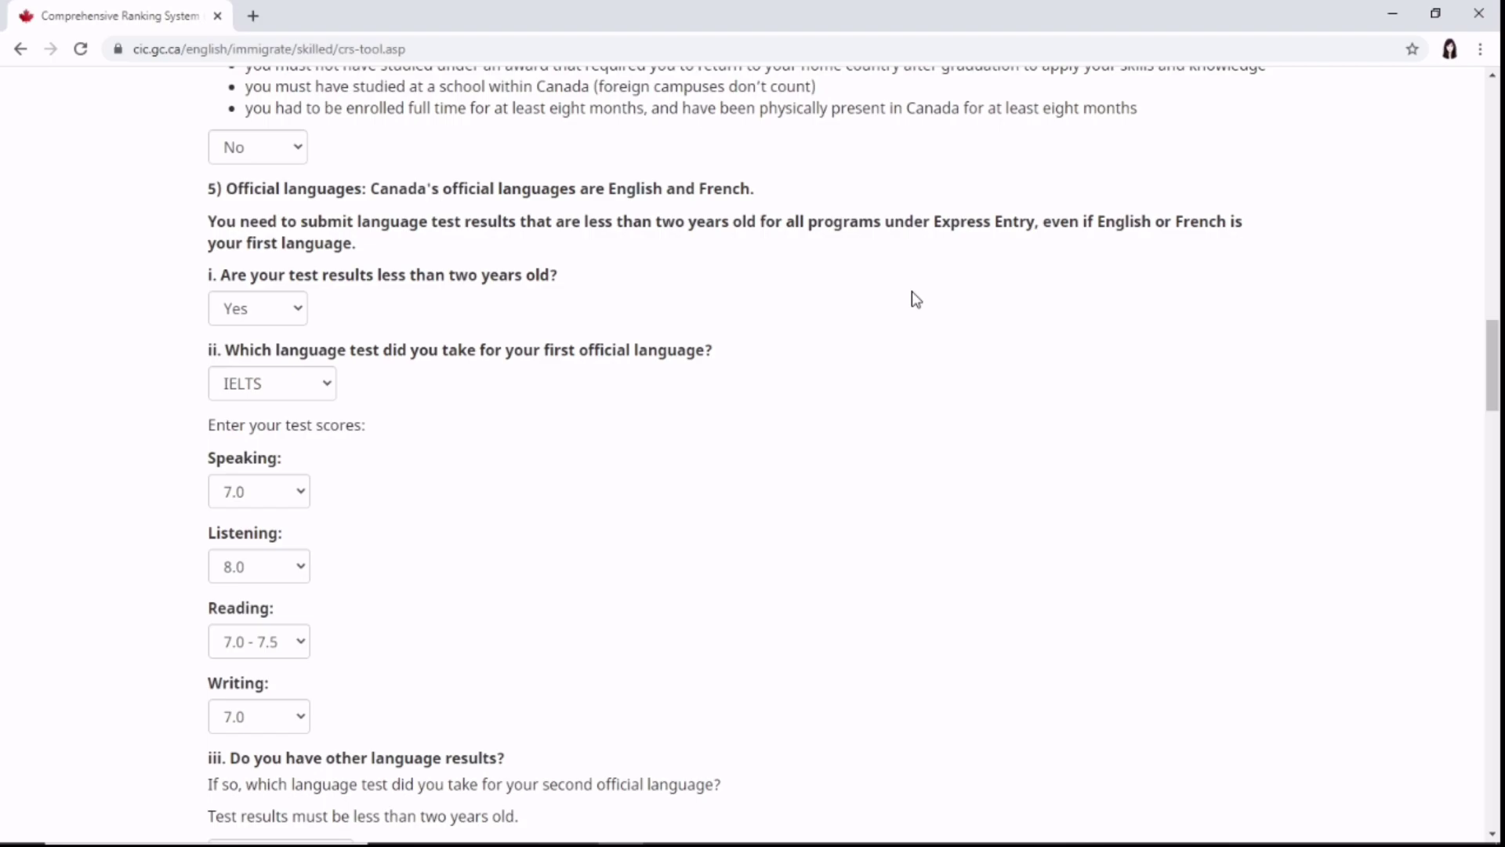
scroll(916, 299, "up", 11)
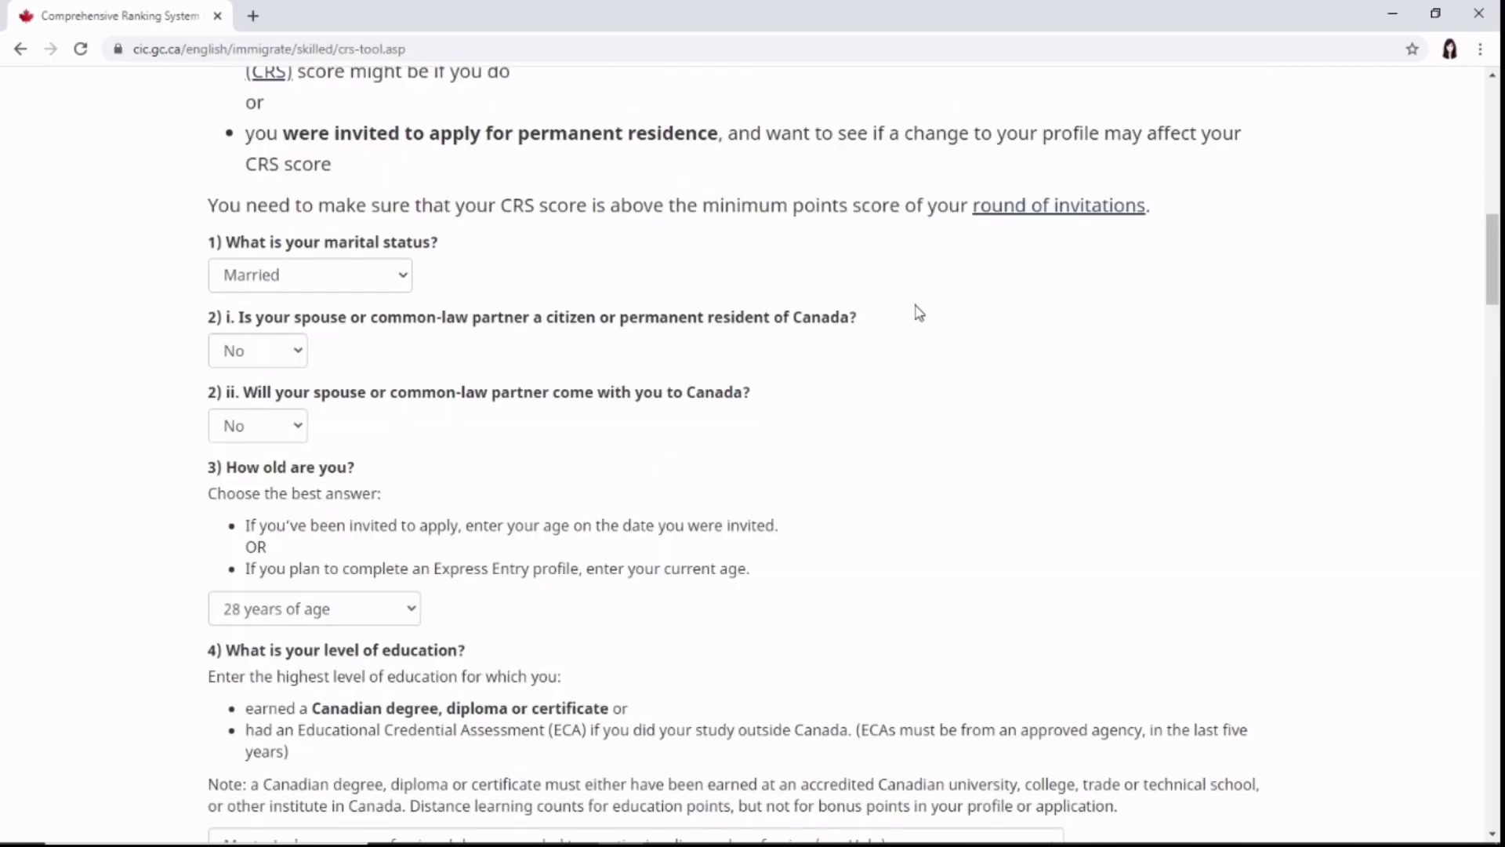
scroll(919, 313, "up", 2)
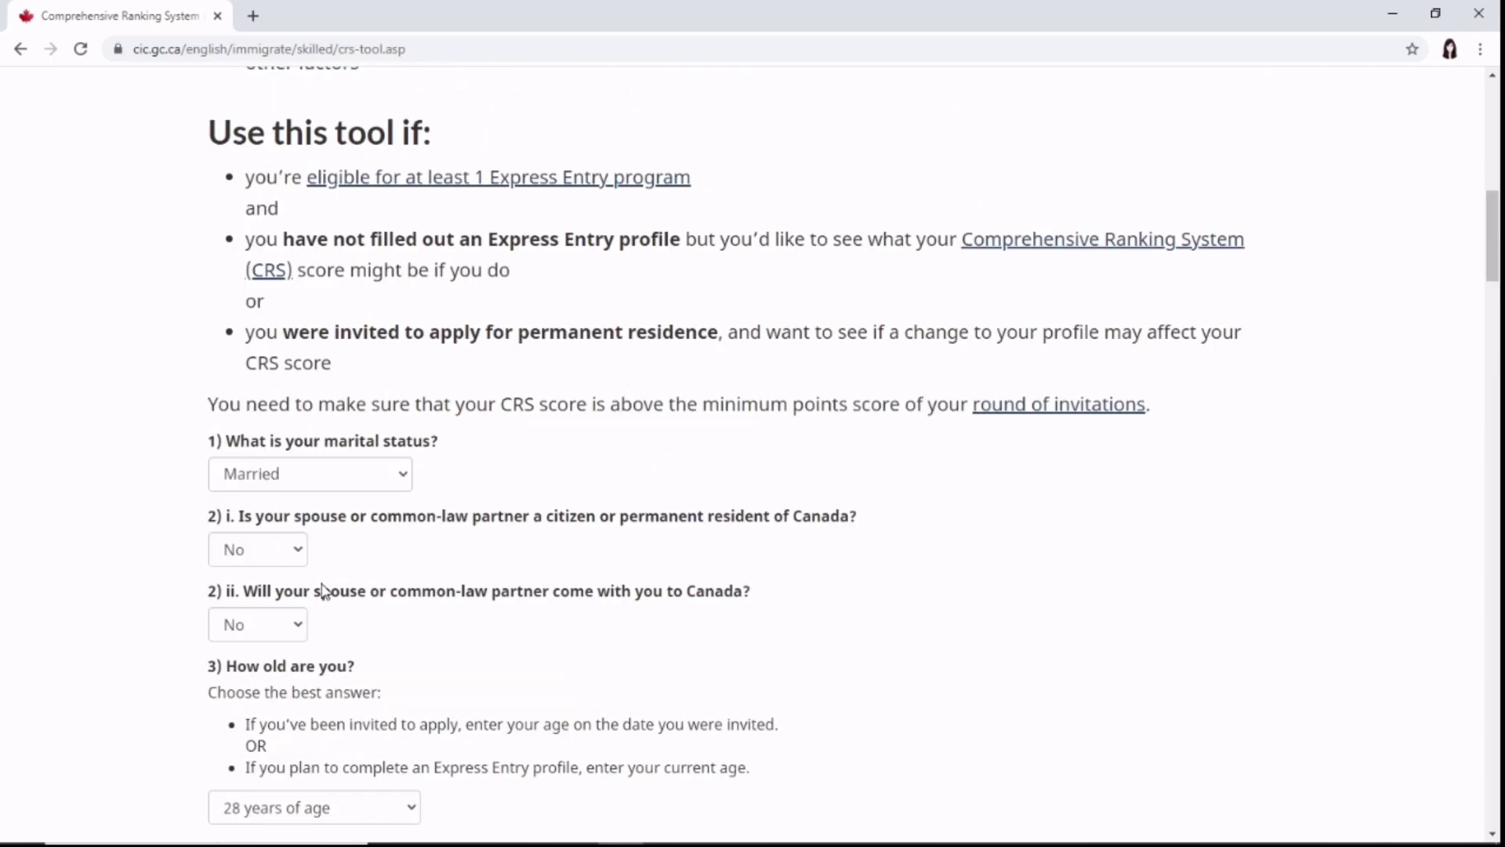
left_click(285, 625)
left_click(259, 695)
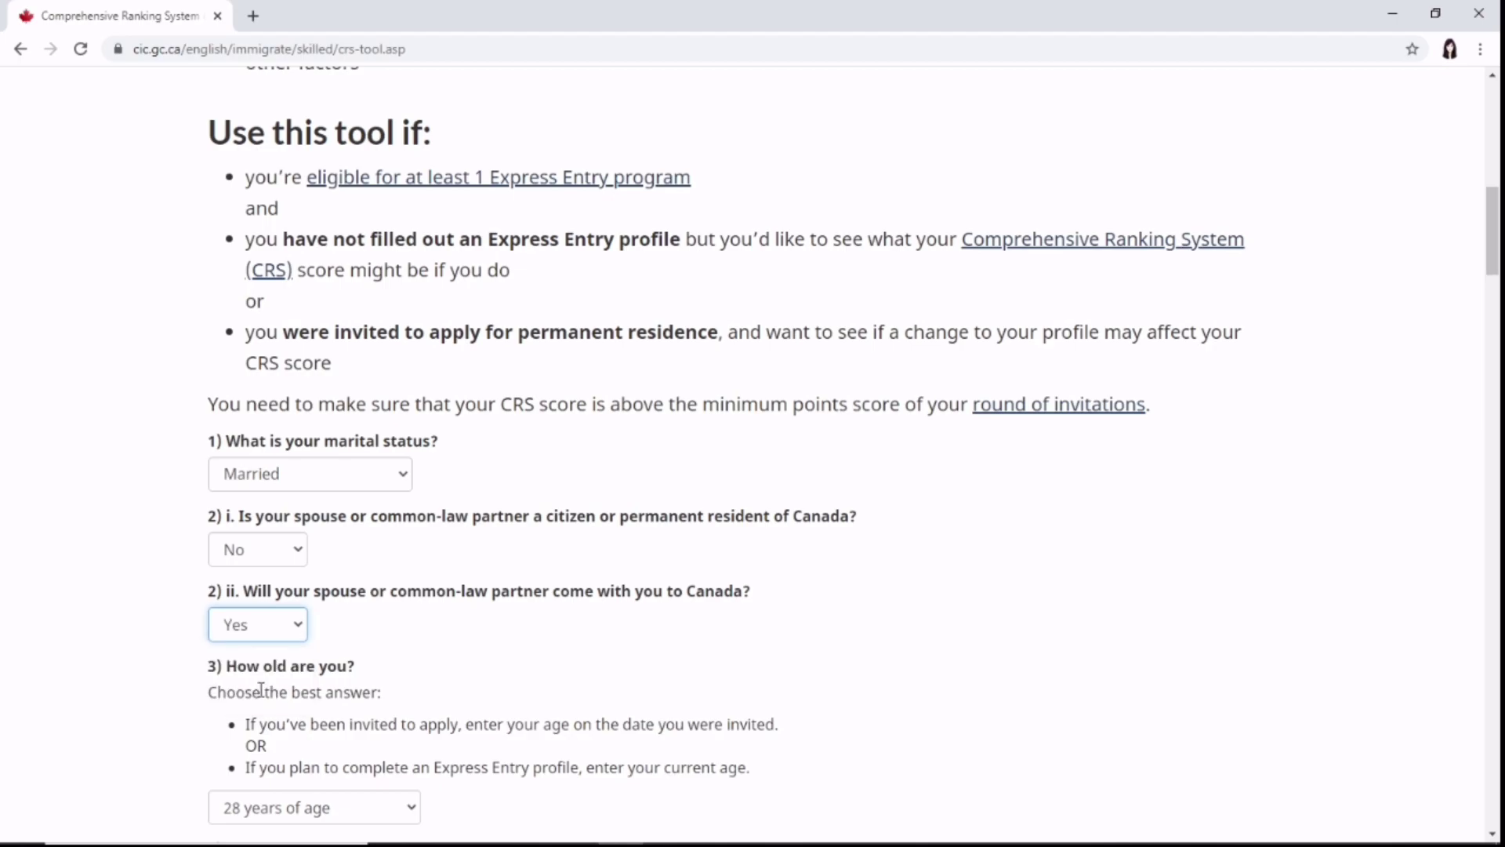
Set the spouse's highest level of education in question 11 to "Master's degree, or professional degree needed to practice in a licensed profession"
scroll(410, 716, "down", 3)
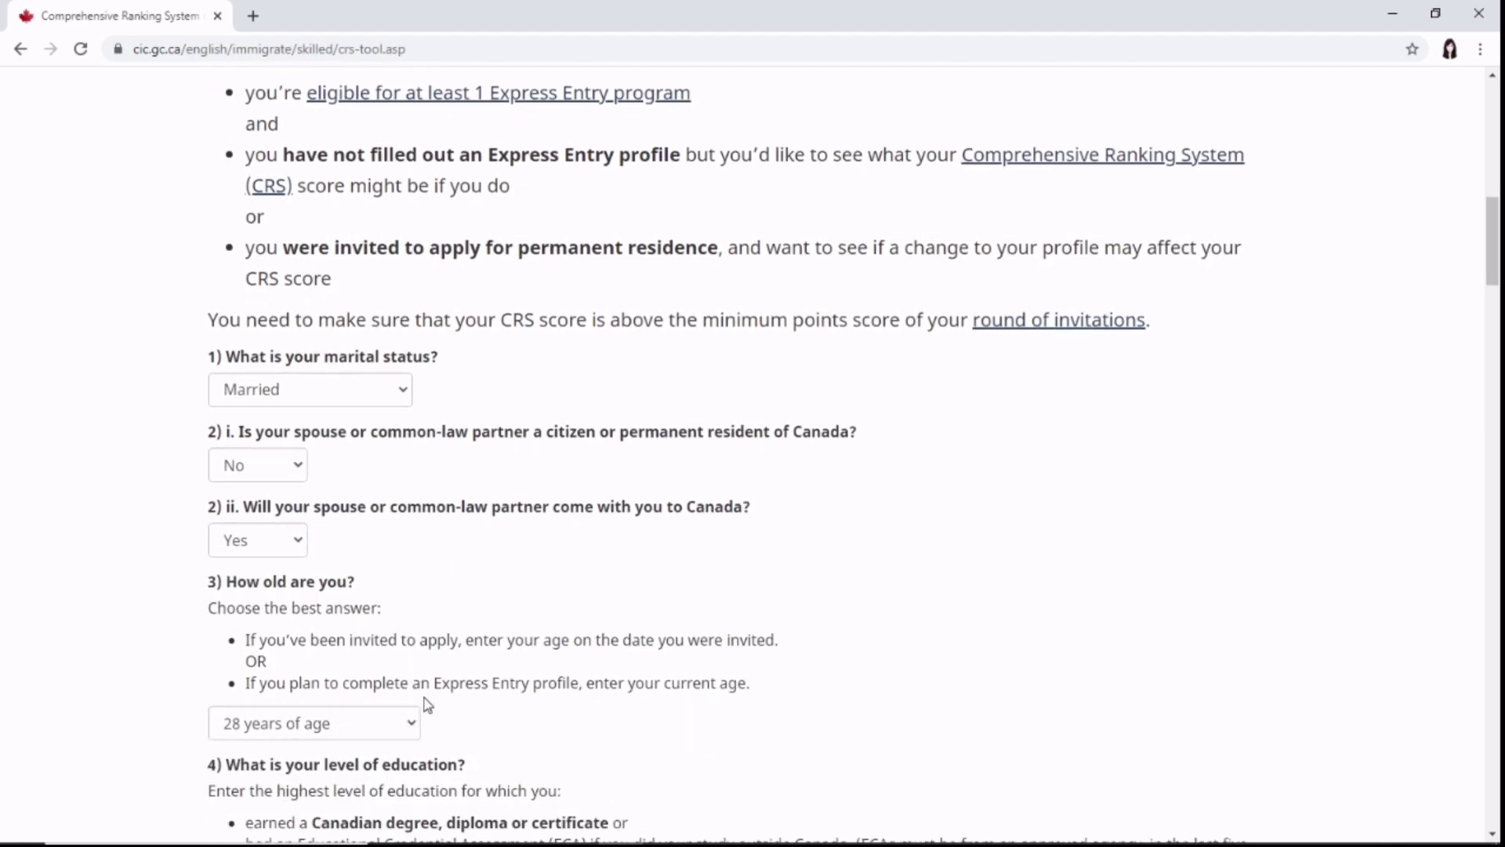
scroll(731, 389, "down", 10)
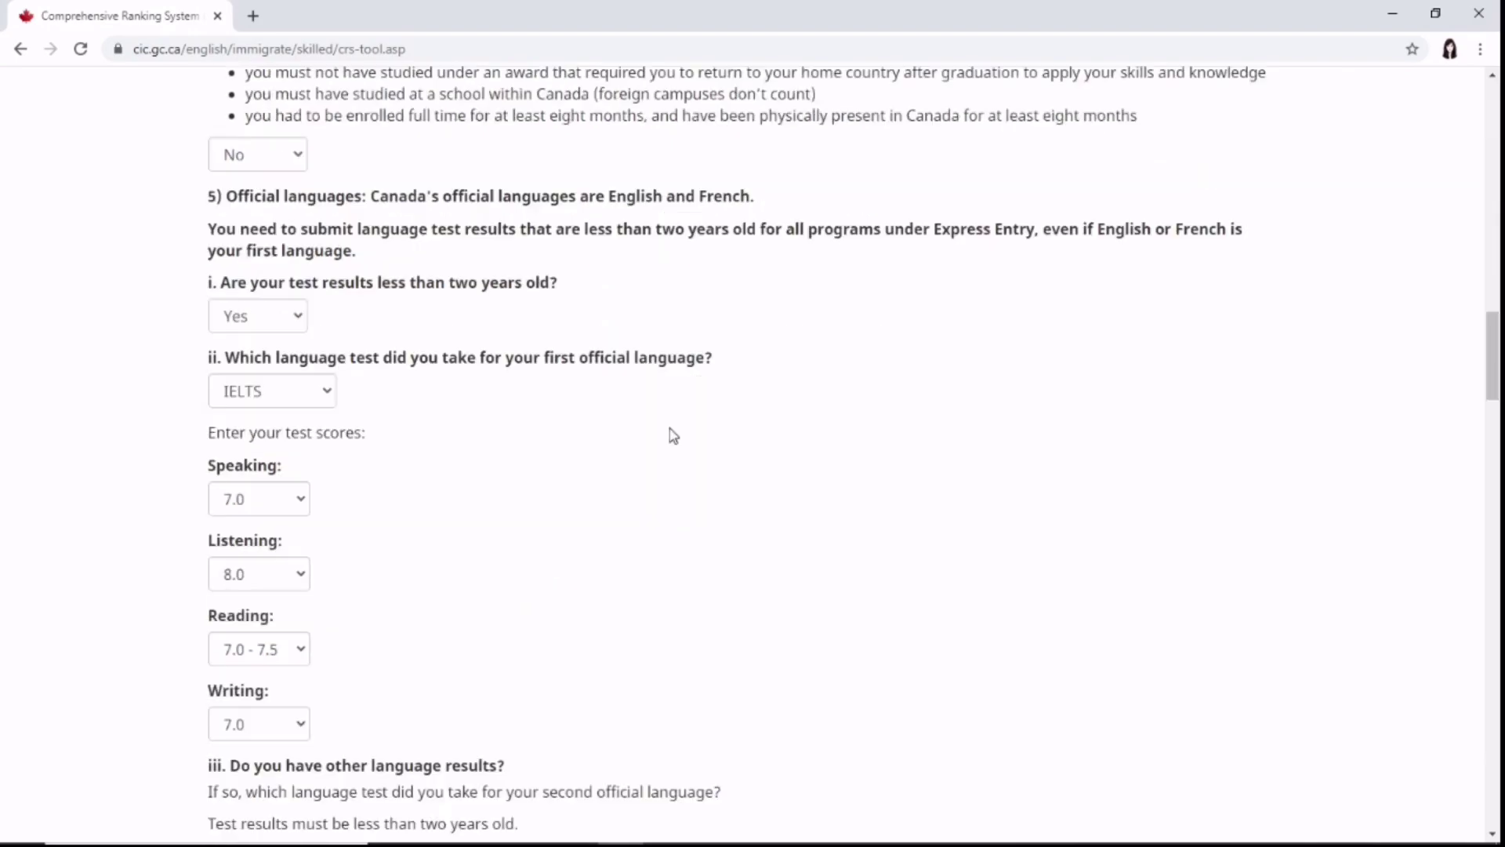
scroll(674, 436, "down", 13)
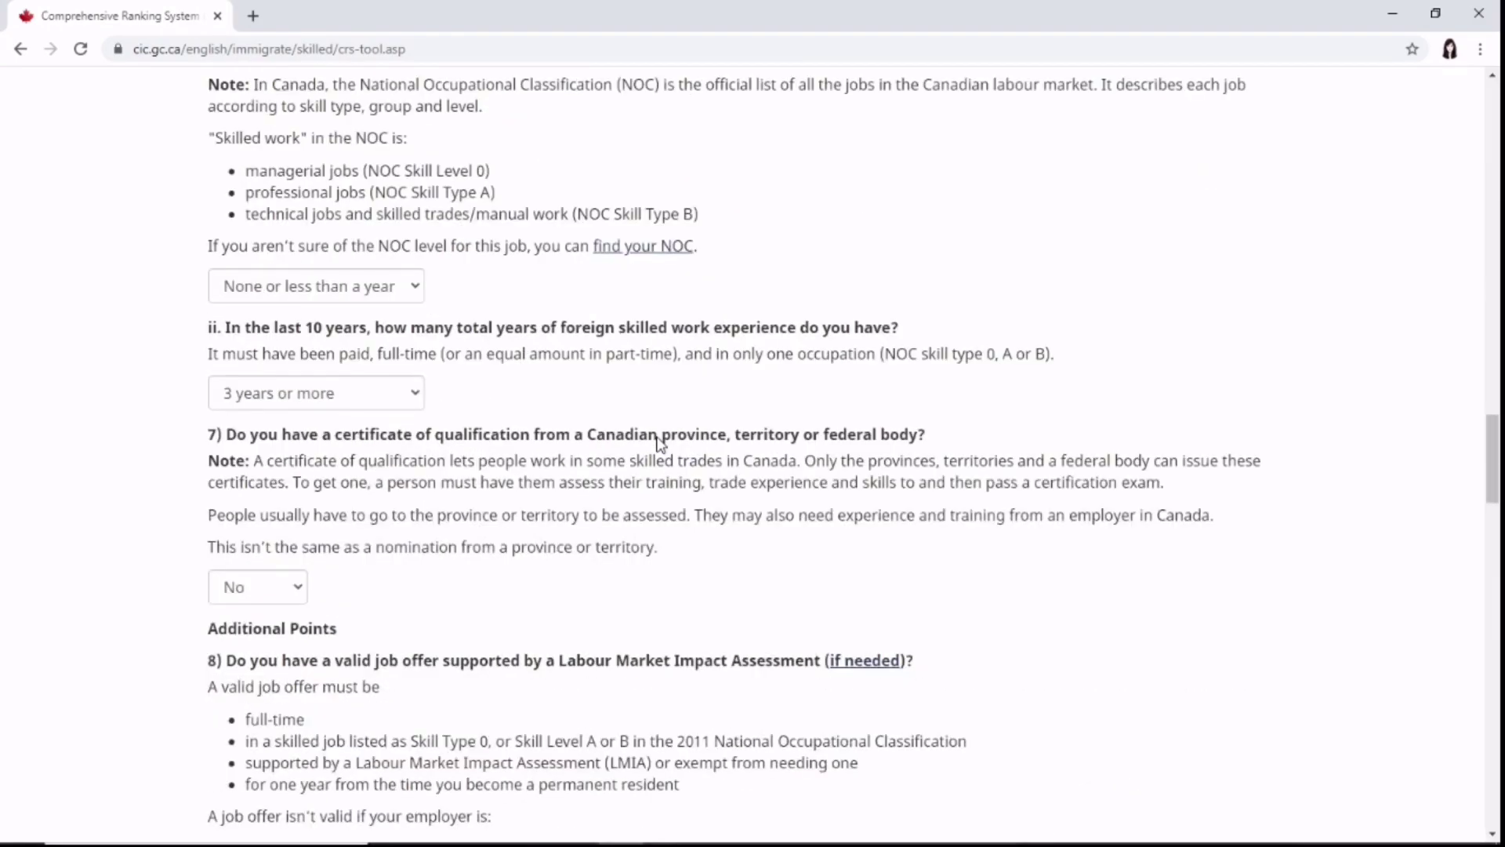
scroll(682, 376, "down", 3)
scroll(682, 375, "down", 4)
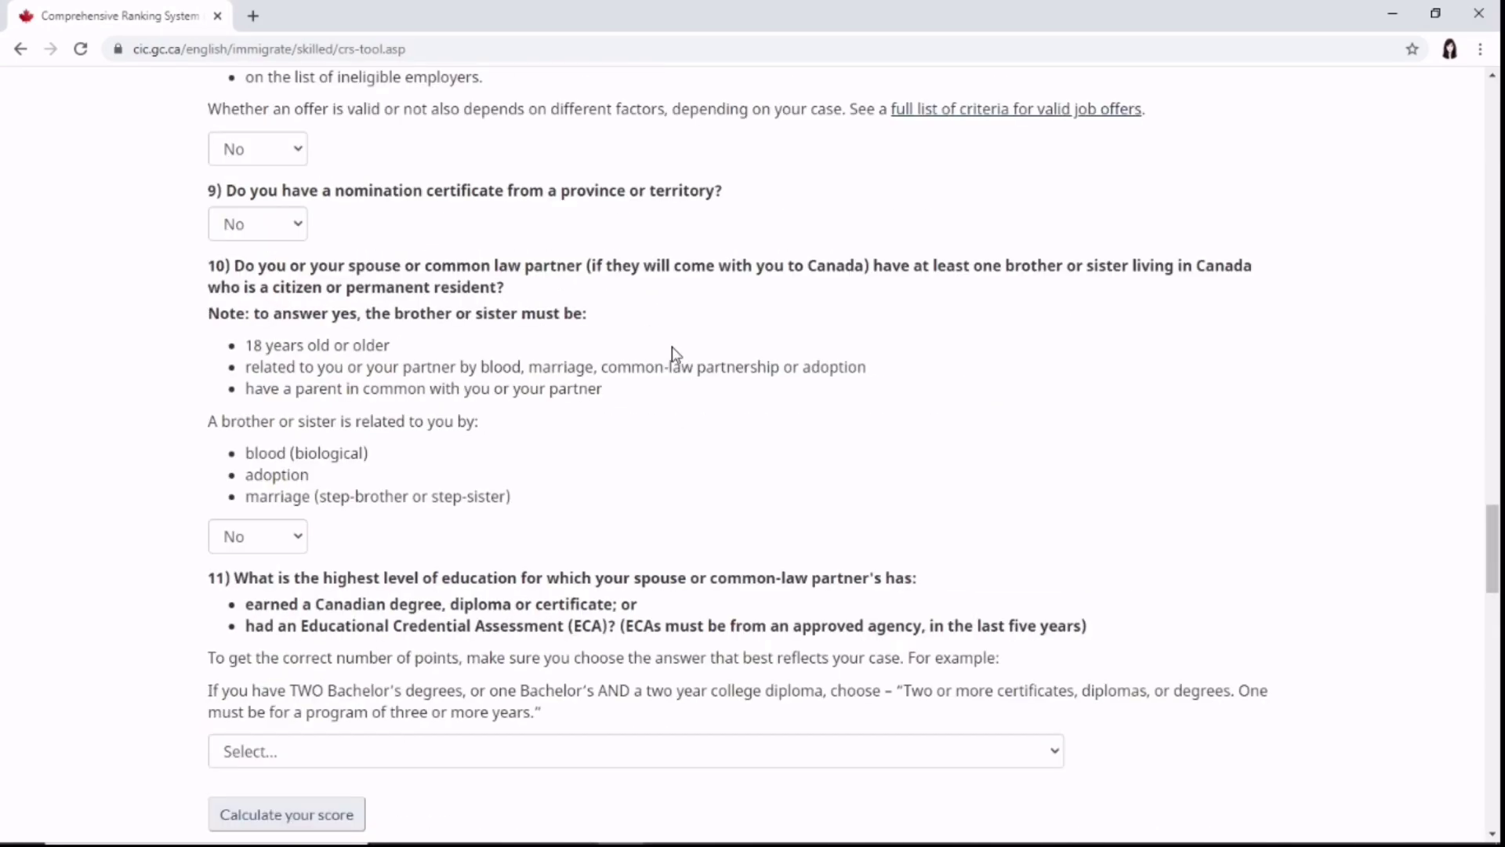
scroll(671, 347, "down", 4)
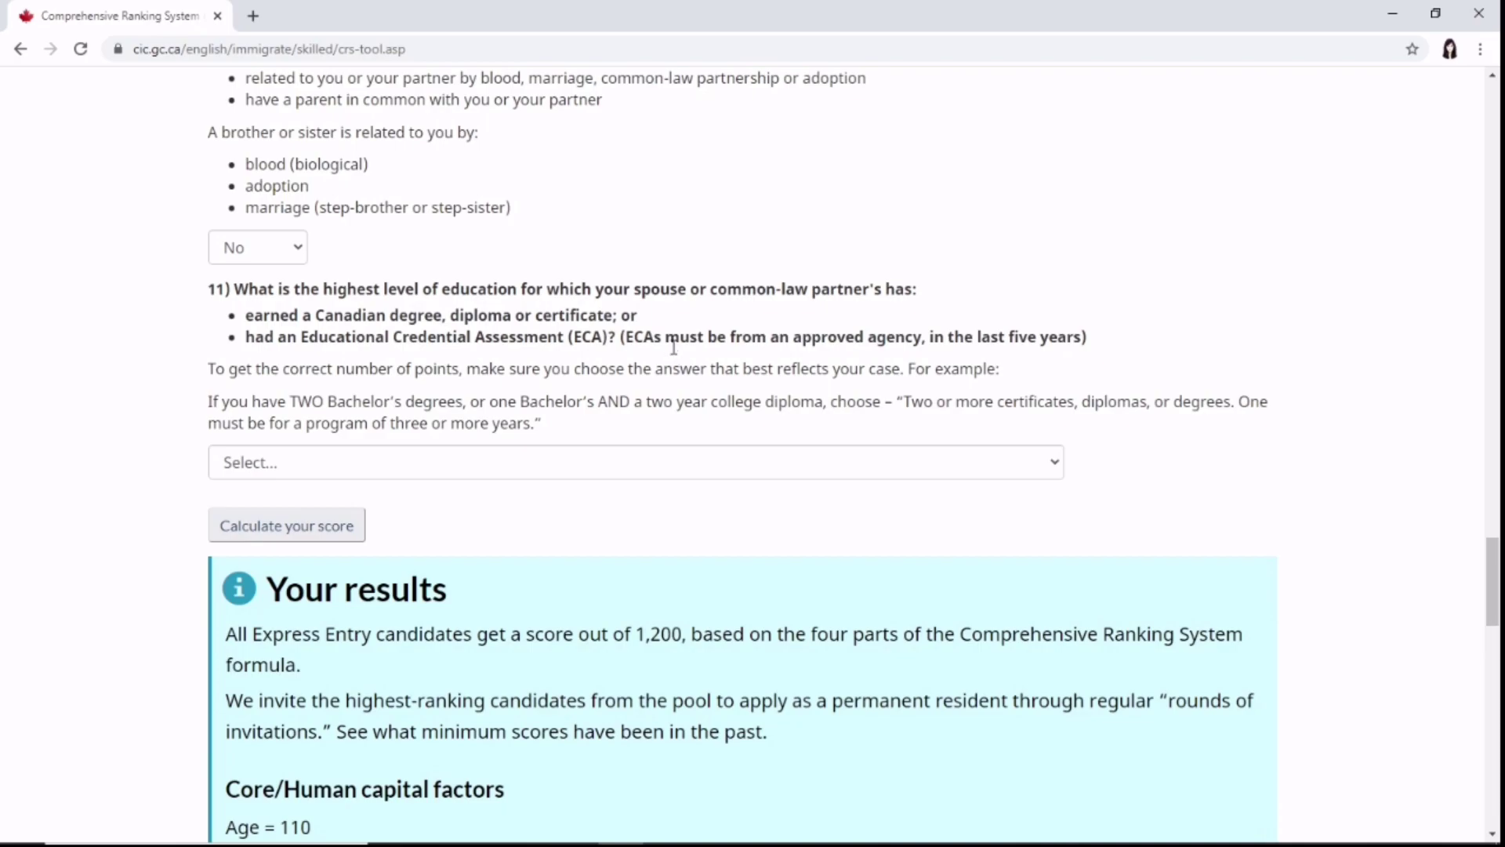
left_click(628, 465)
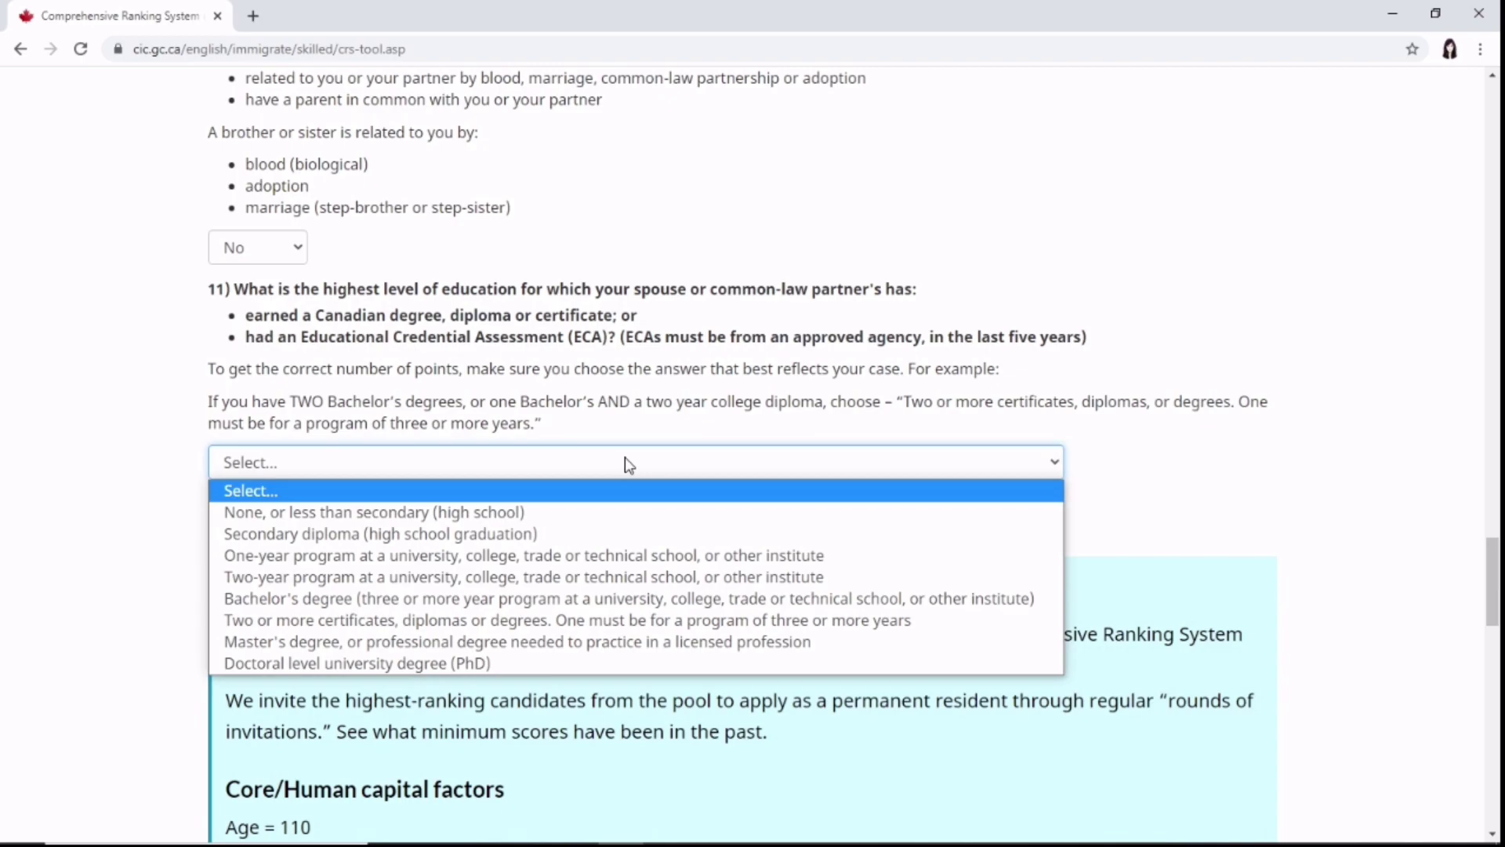
left_click(567, 643)
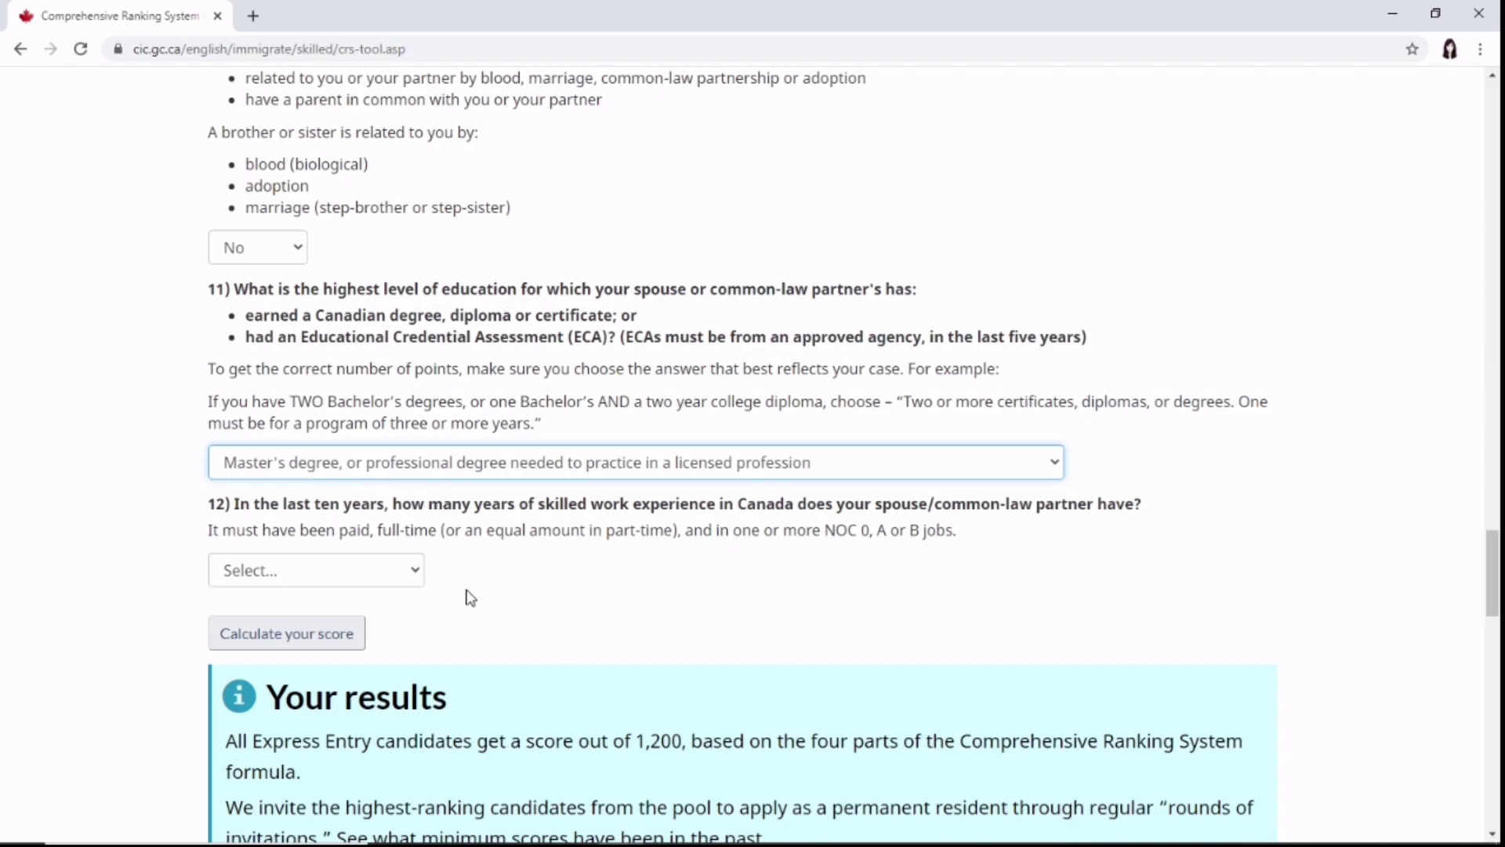
Set the spouse's Canadian skilled work experience to "None or less than a year" and the spouse's language test to "not applicable"
left_click(413, 574)
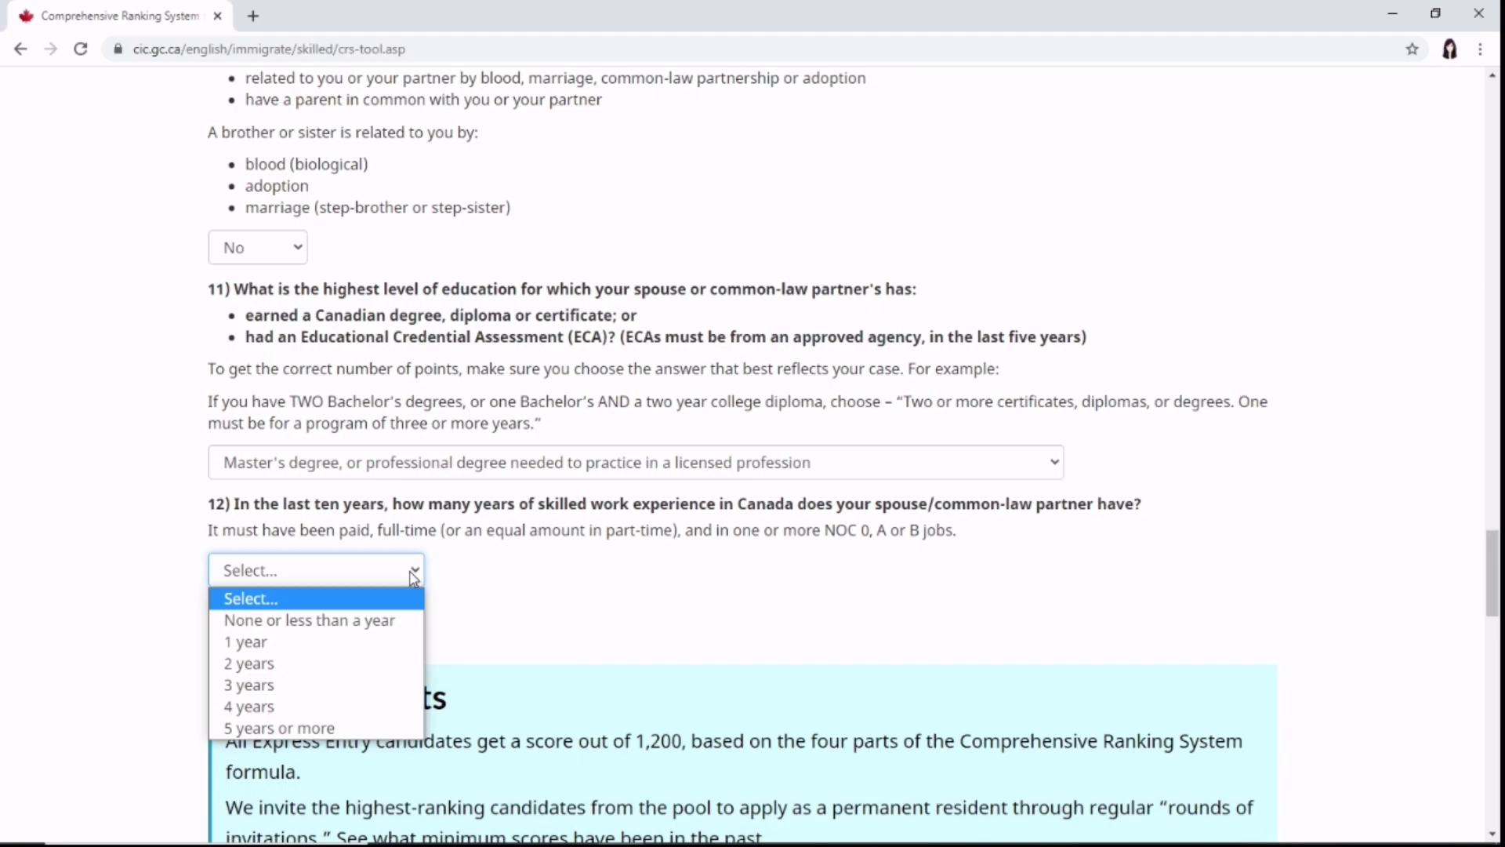
left_click(380, 621)
left_click(644, 656)
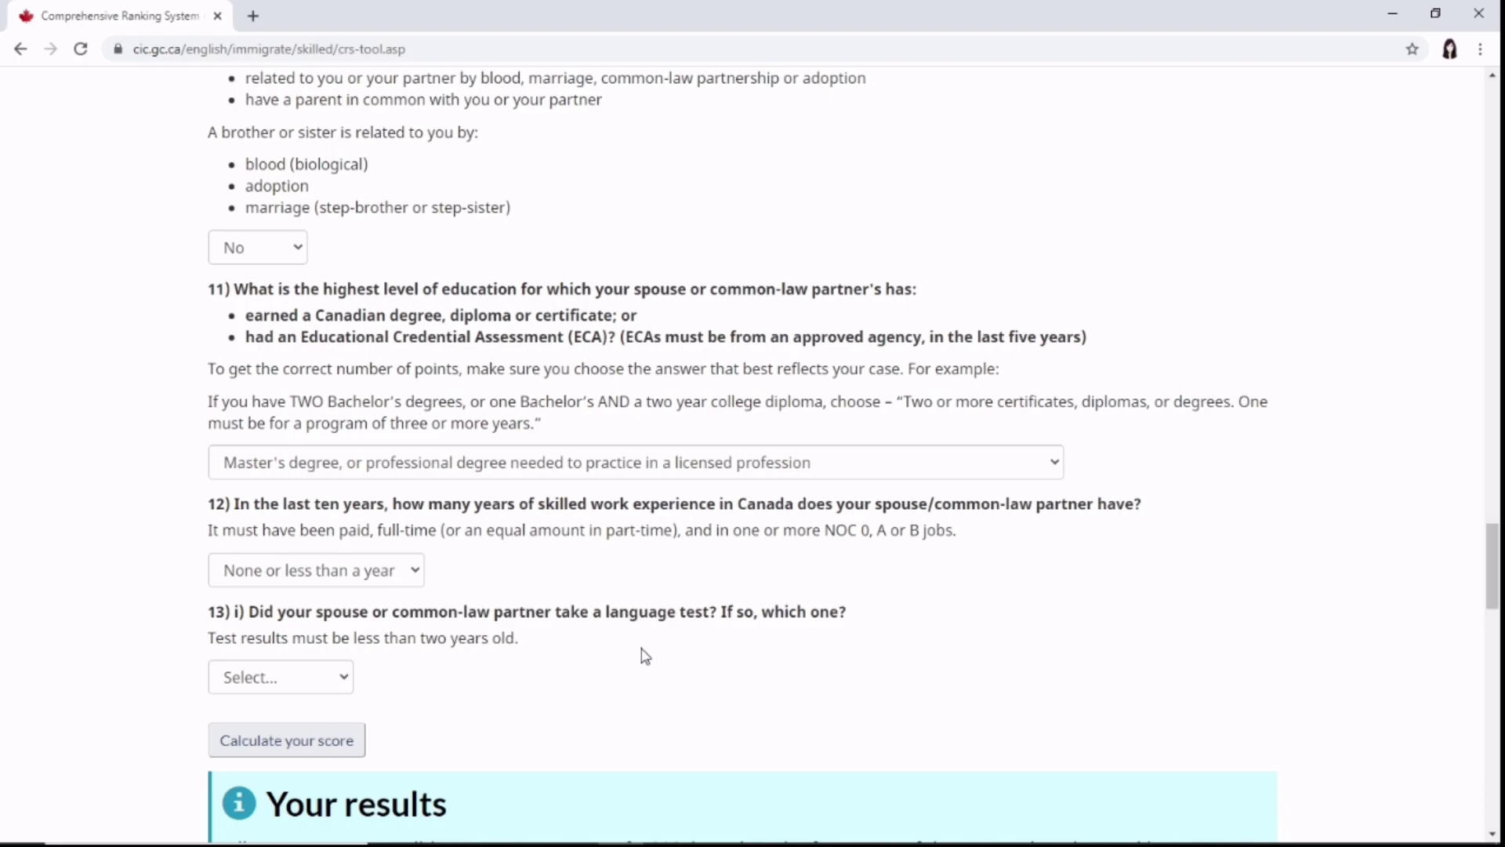
scroll(645, 655, "down", 2)
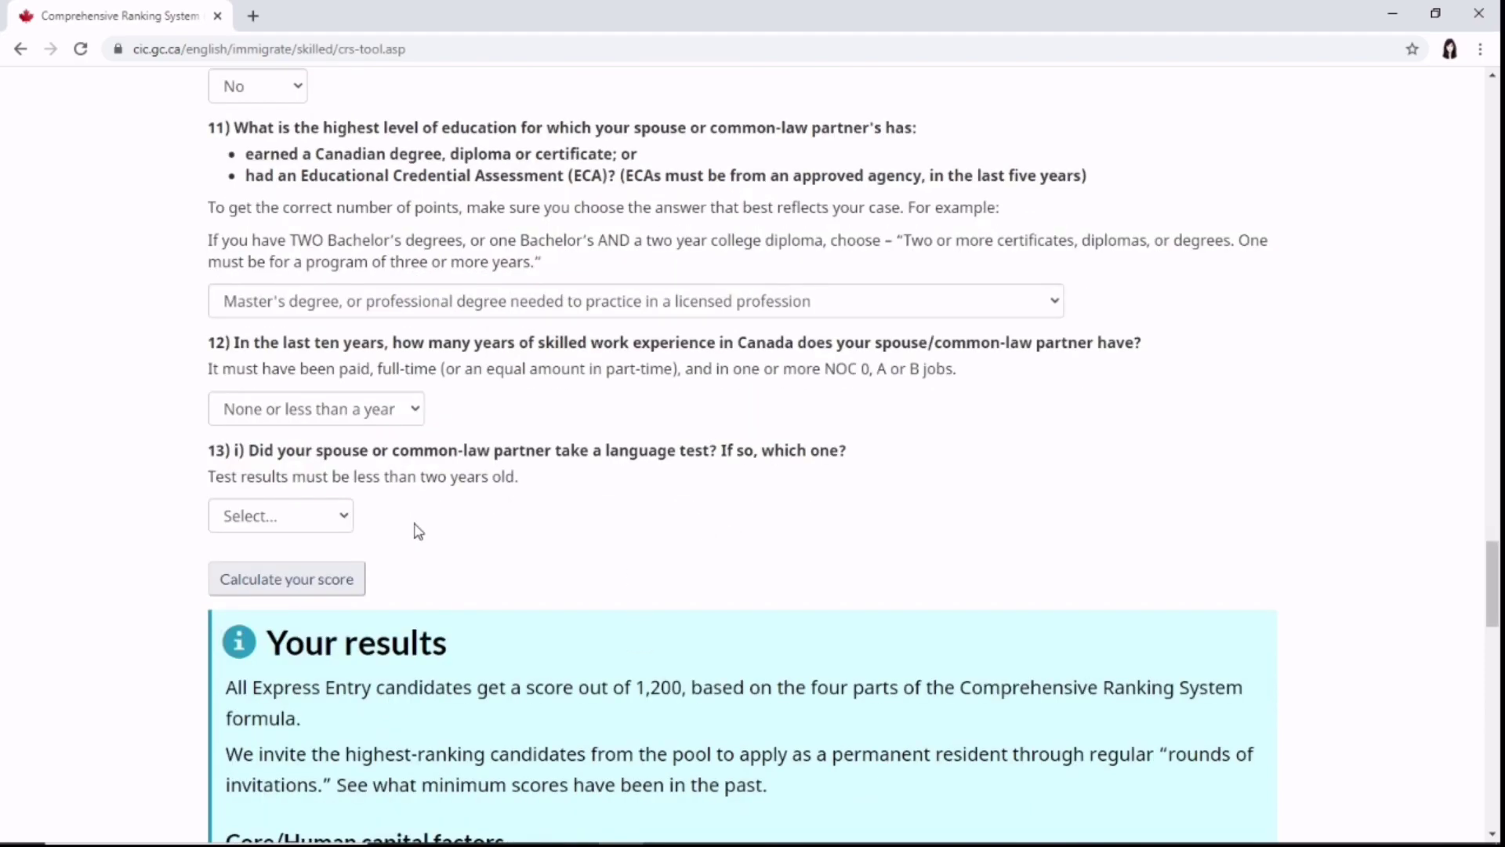
left_click(339, 521)
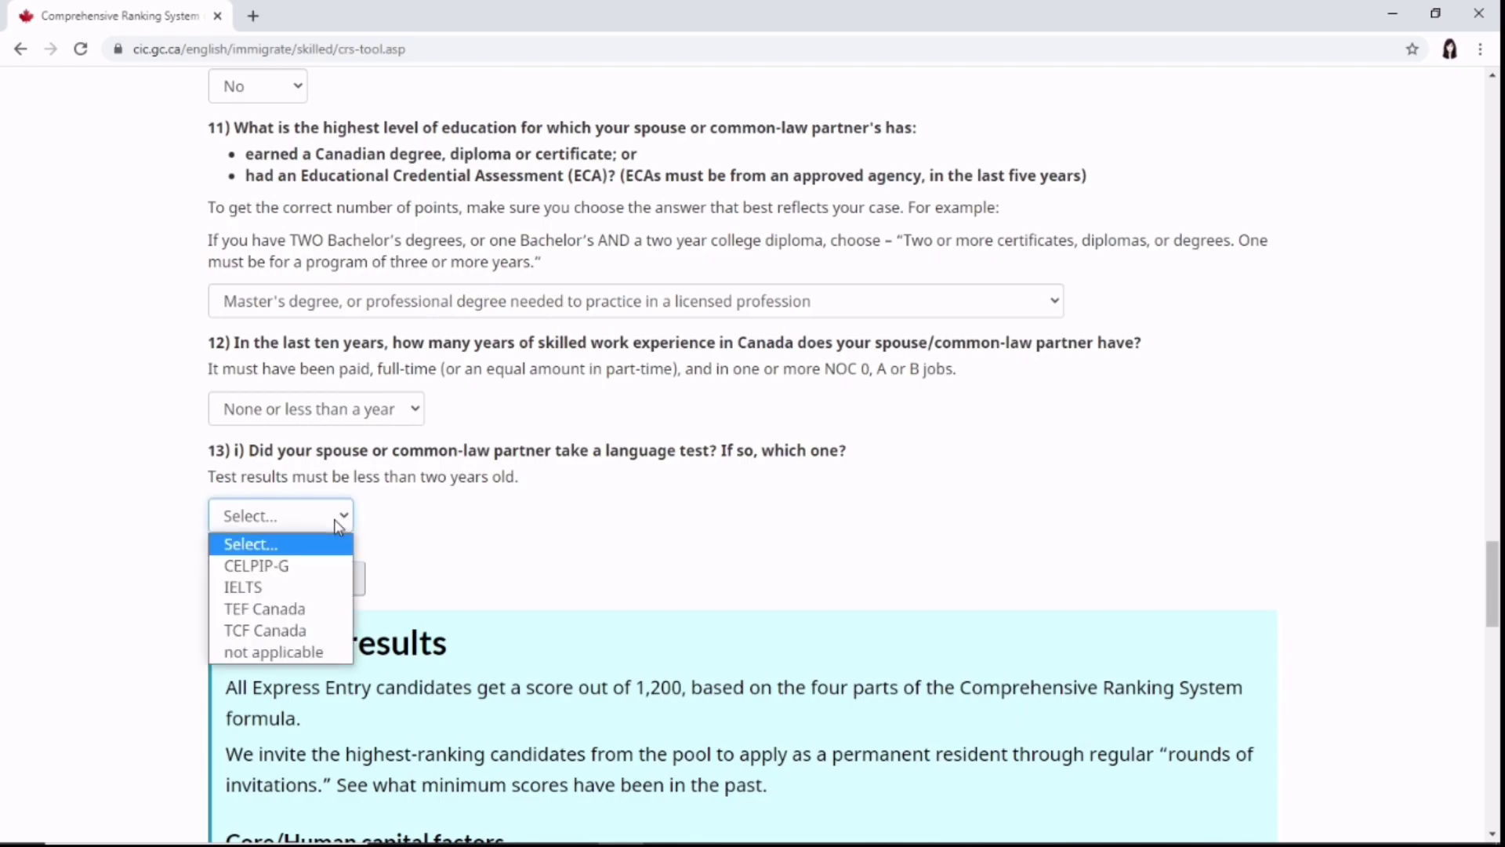
left_click(318, 649)
Calculate the score with the accompanying spouse and no spouse language test, and review the breakdown through to the grand total
left_click(336, 580)
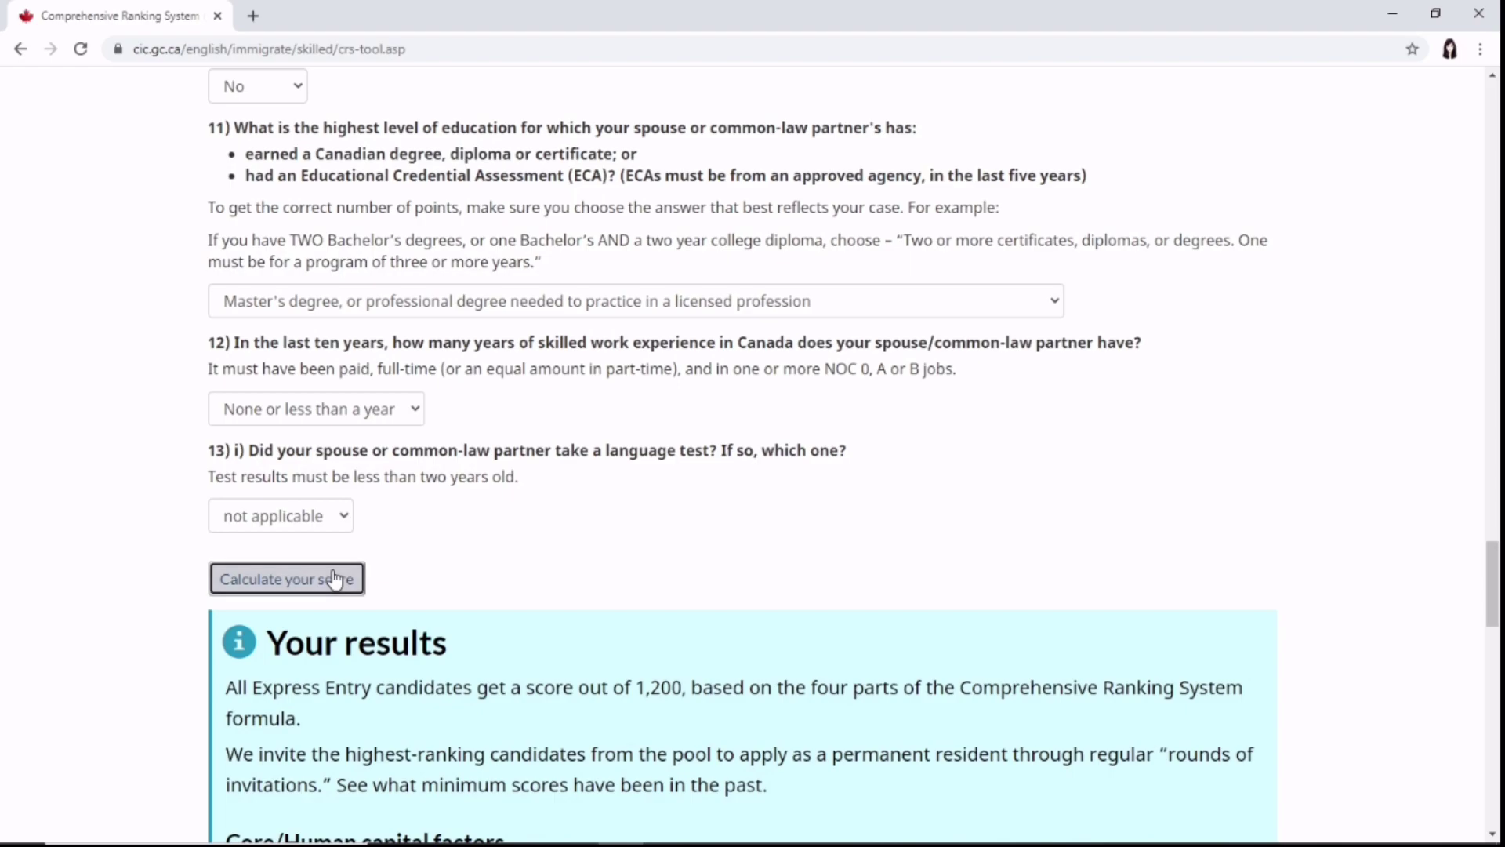
scroll(533, 568, "down", 3)
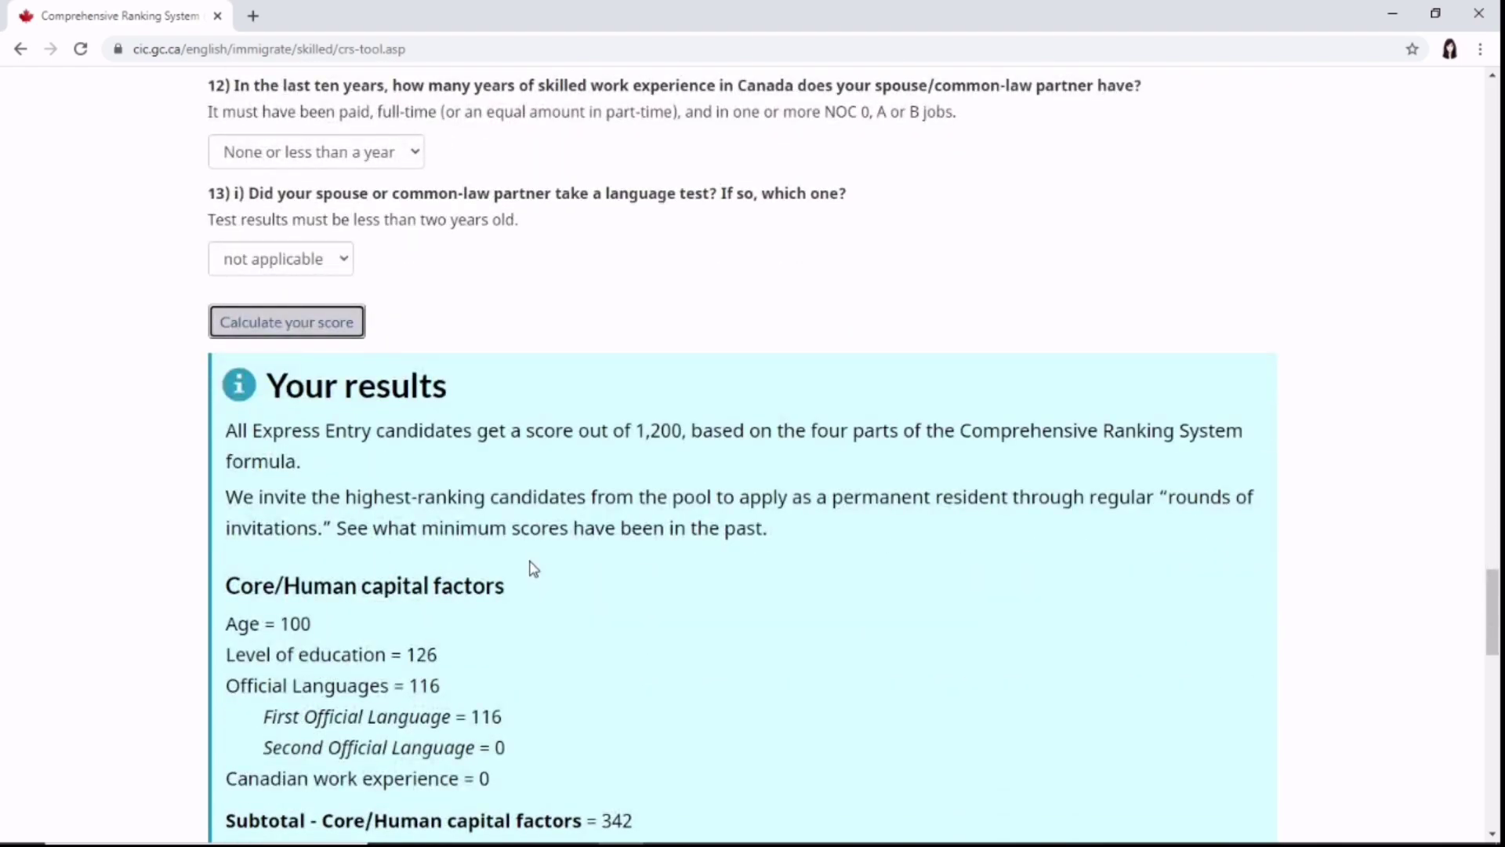
scroll(533, 569, "down", 6)
scroll(546, 536, "down", 4)
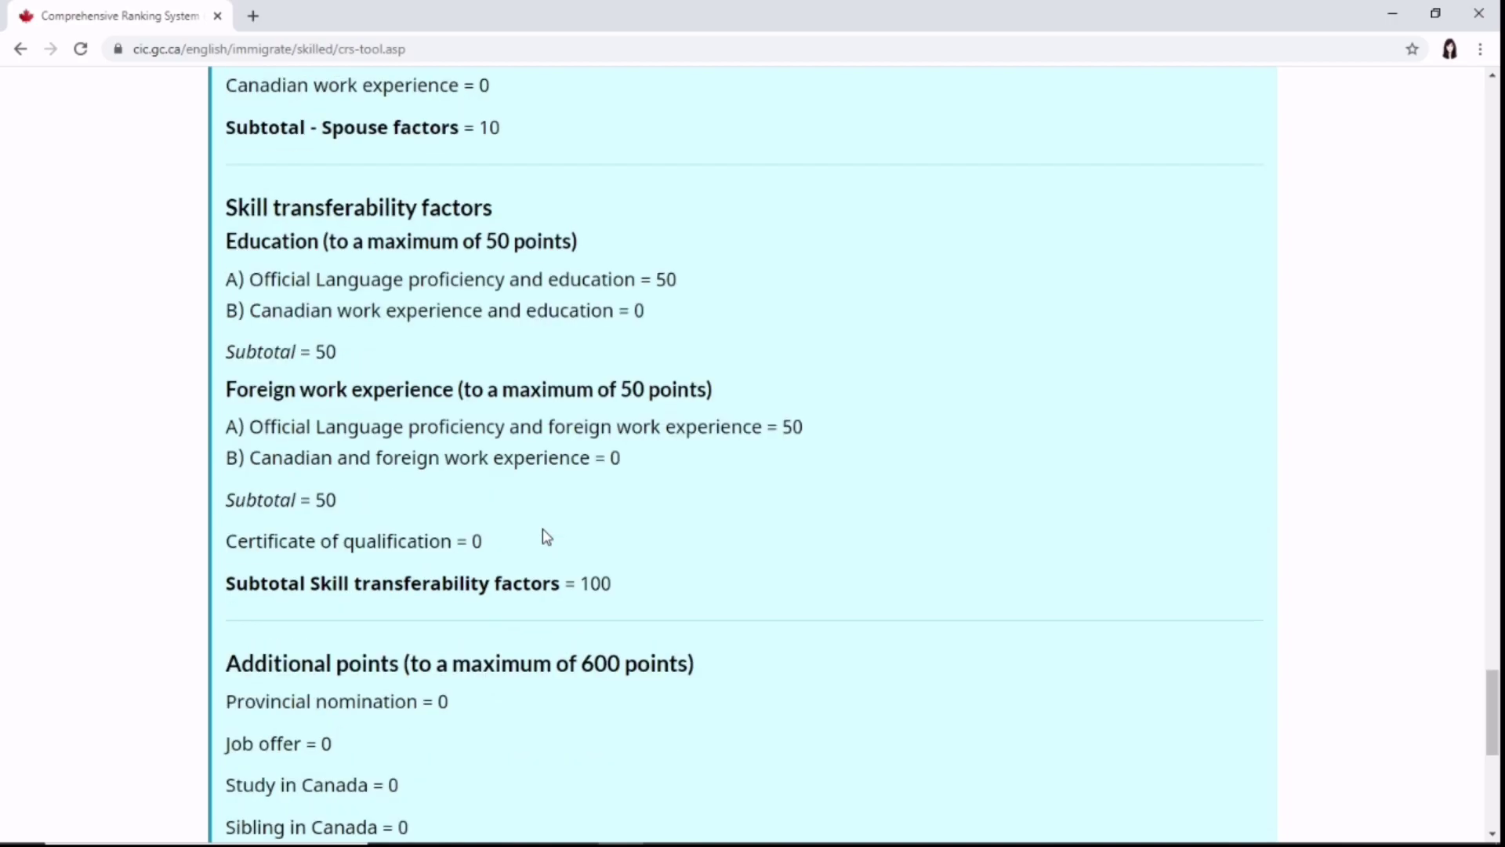
scroll(546, 536, "down", 4)
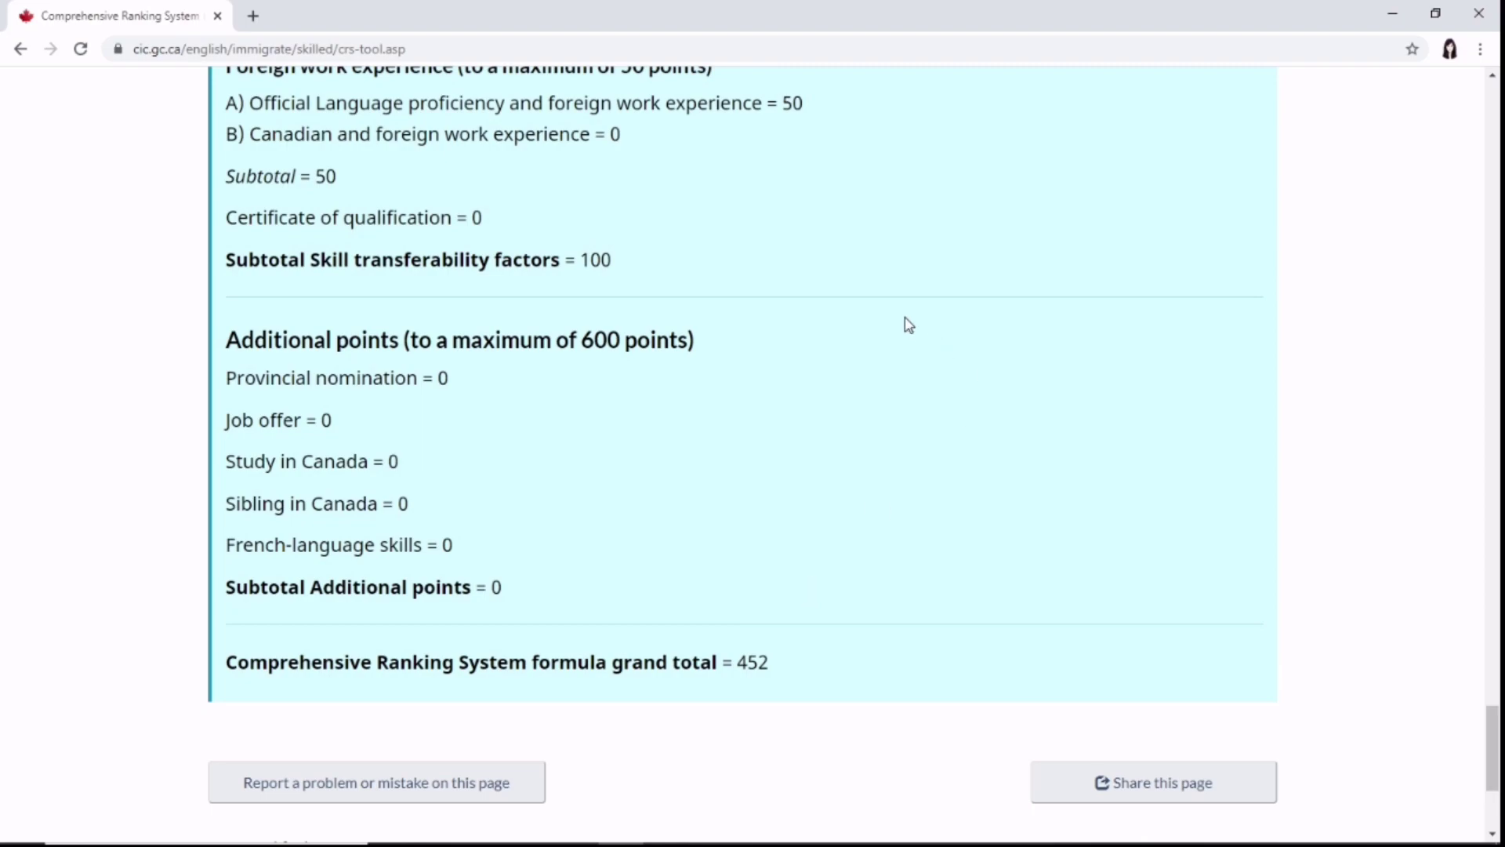
Go back to question 13 and change the spouse's language test to IELTS
scroll(909, 325, "up", 4)
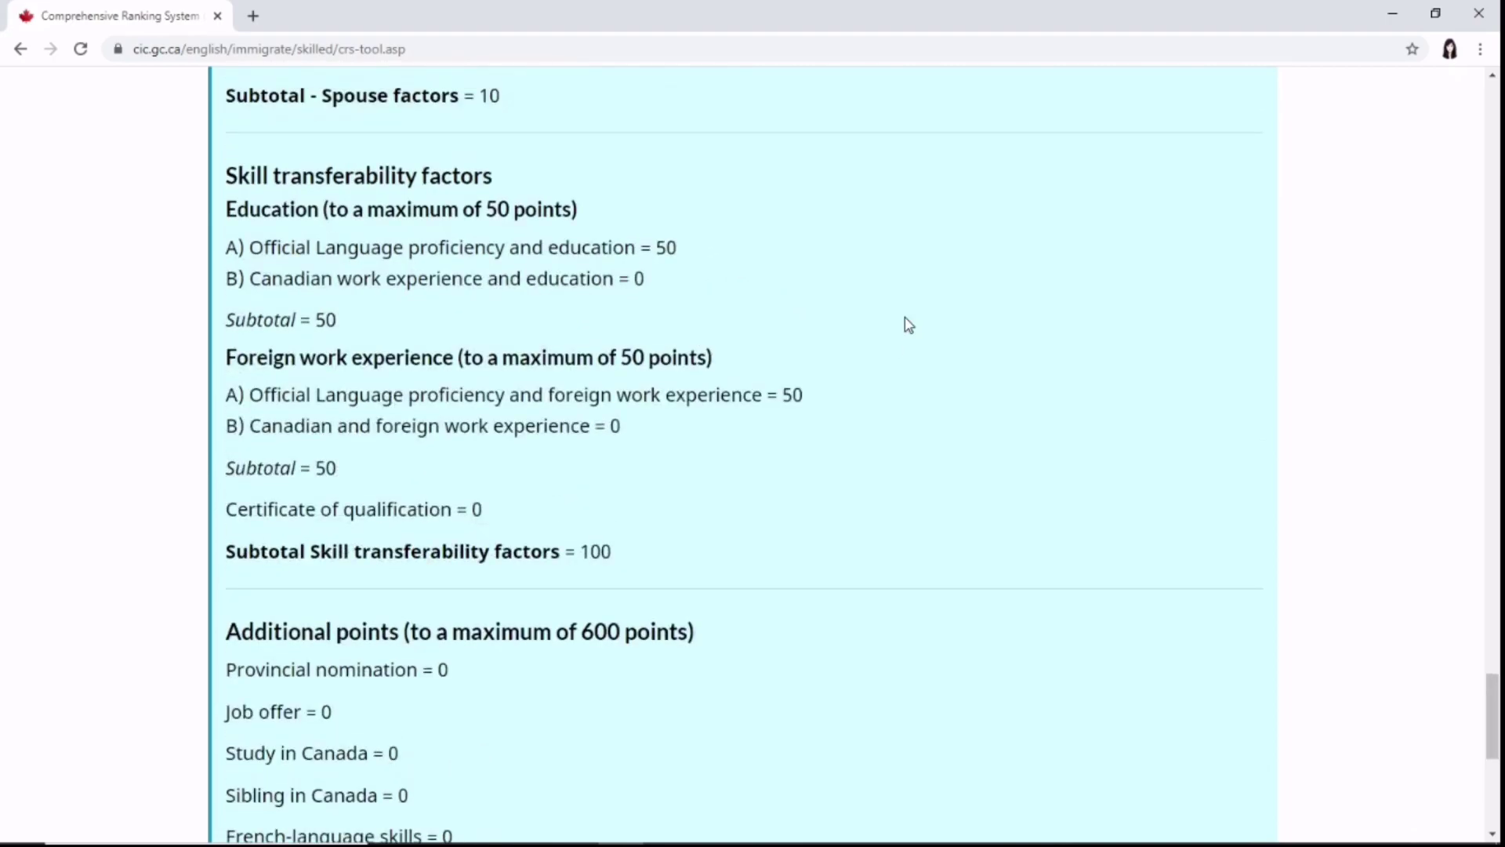
scroll(909, 325, "up", 8)
scroll(909, 325, "up", 3)
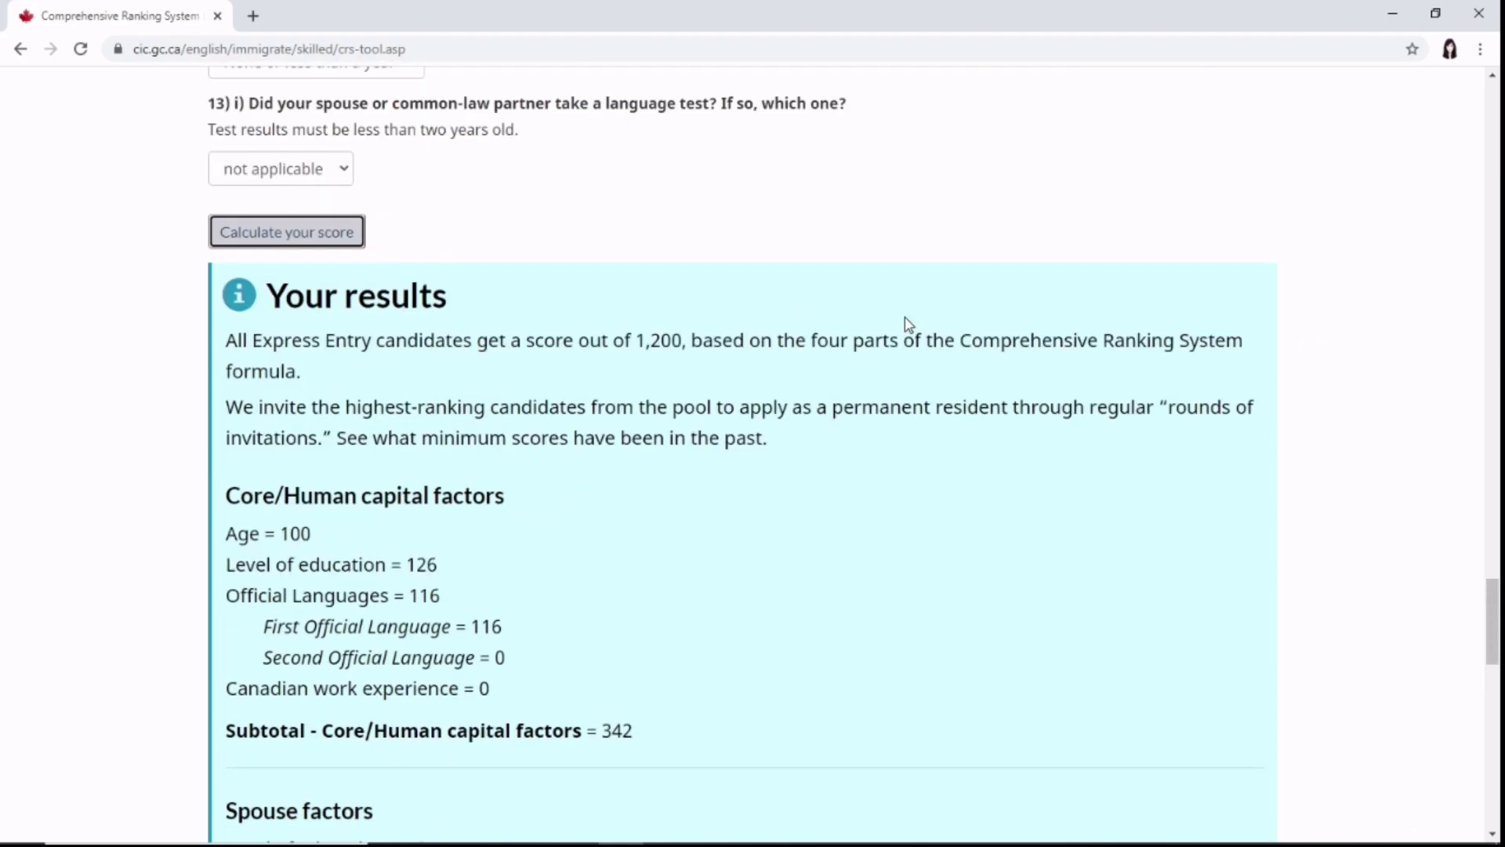
scroll(909, 325, "up", 3)
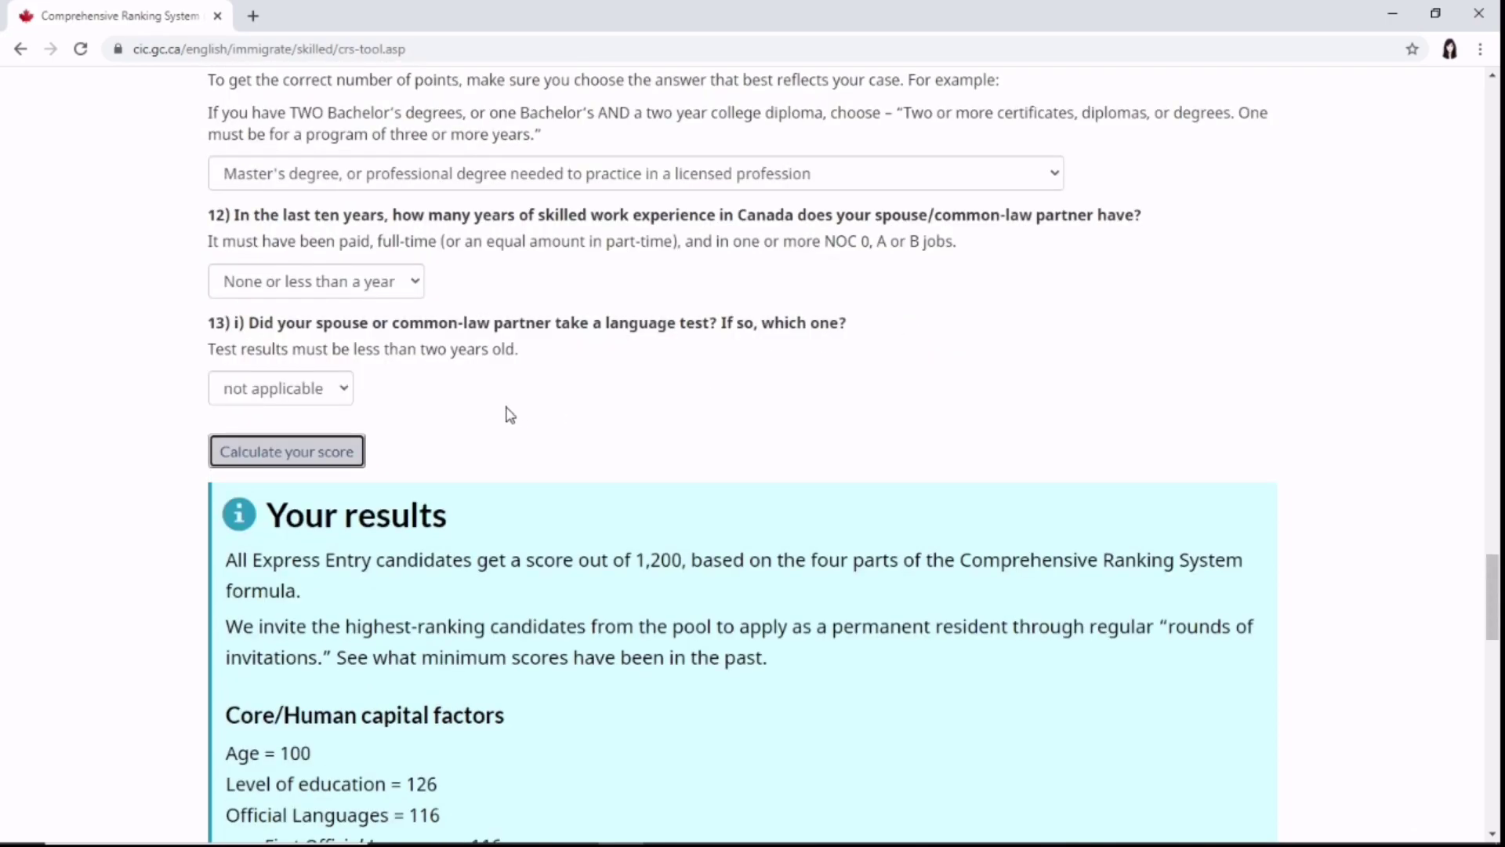
left_click(301, 400)
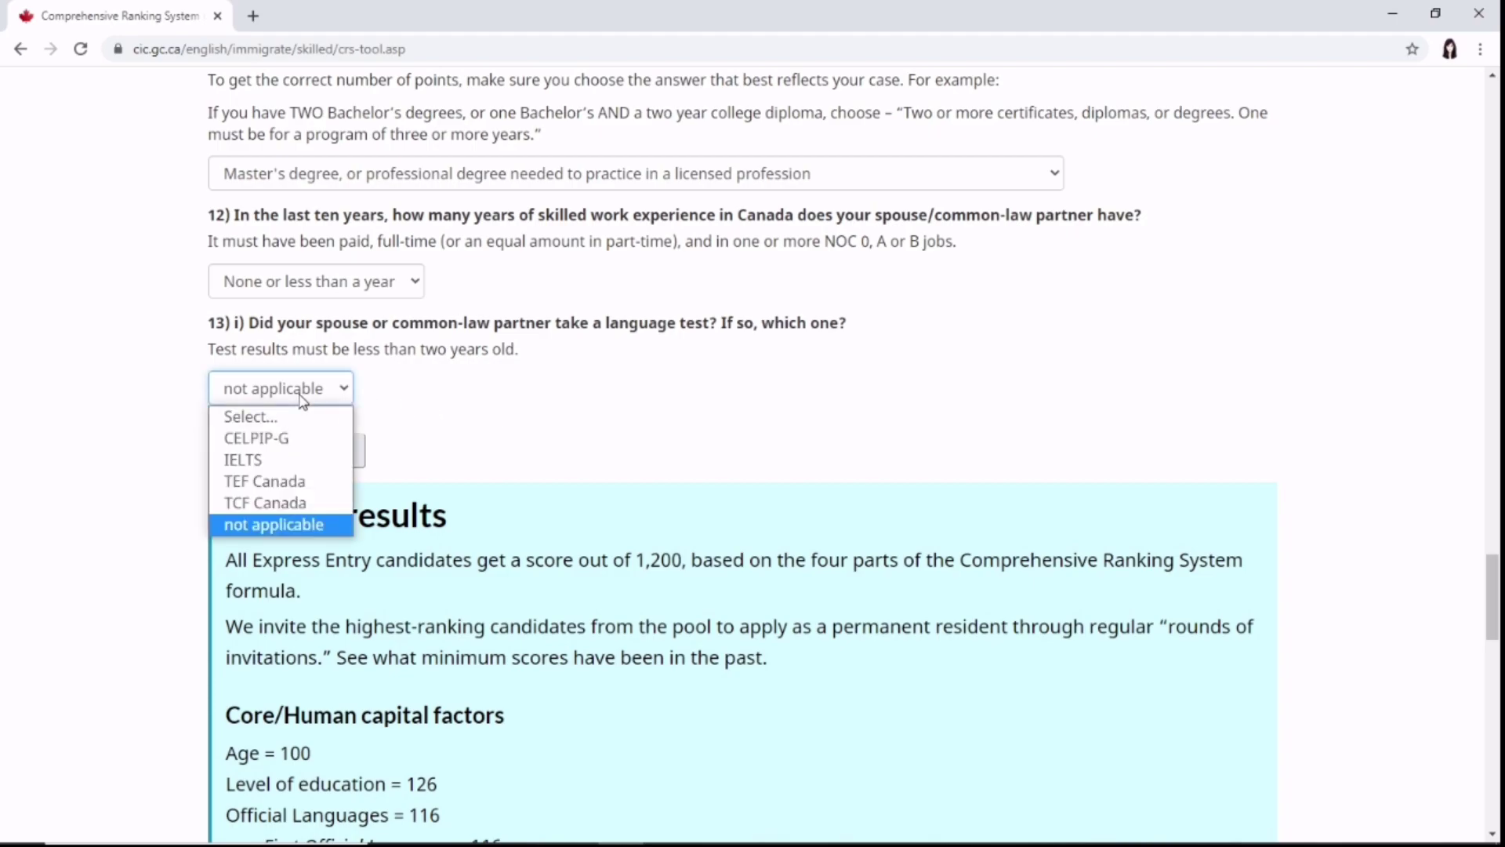
left_click(276, 463)
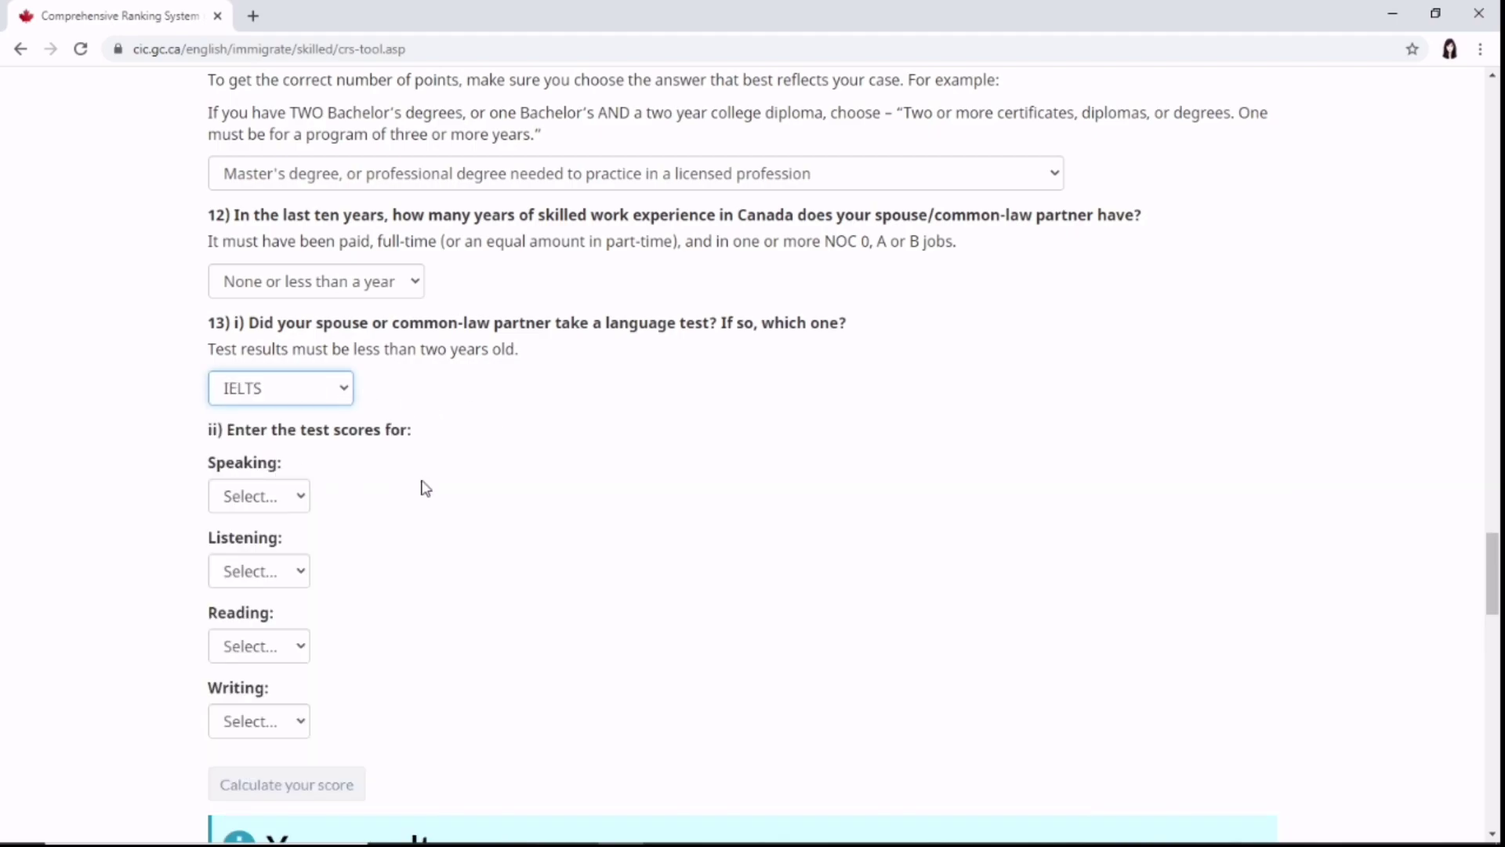
Enter the spouse's IELTS scores: Speaking 6.0, Listening 6.0-7.0, Reading 6.0 and Writing 6.0
left_click(252, 507)
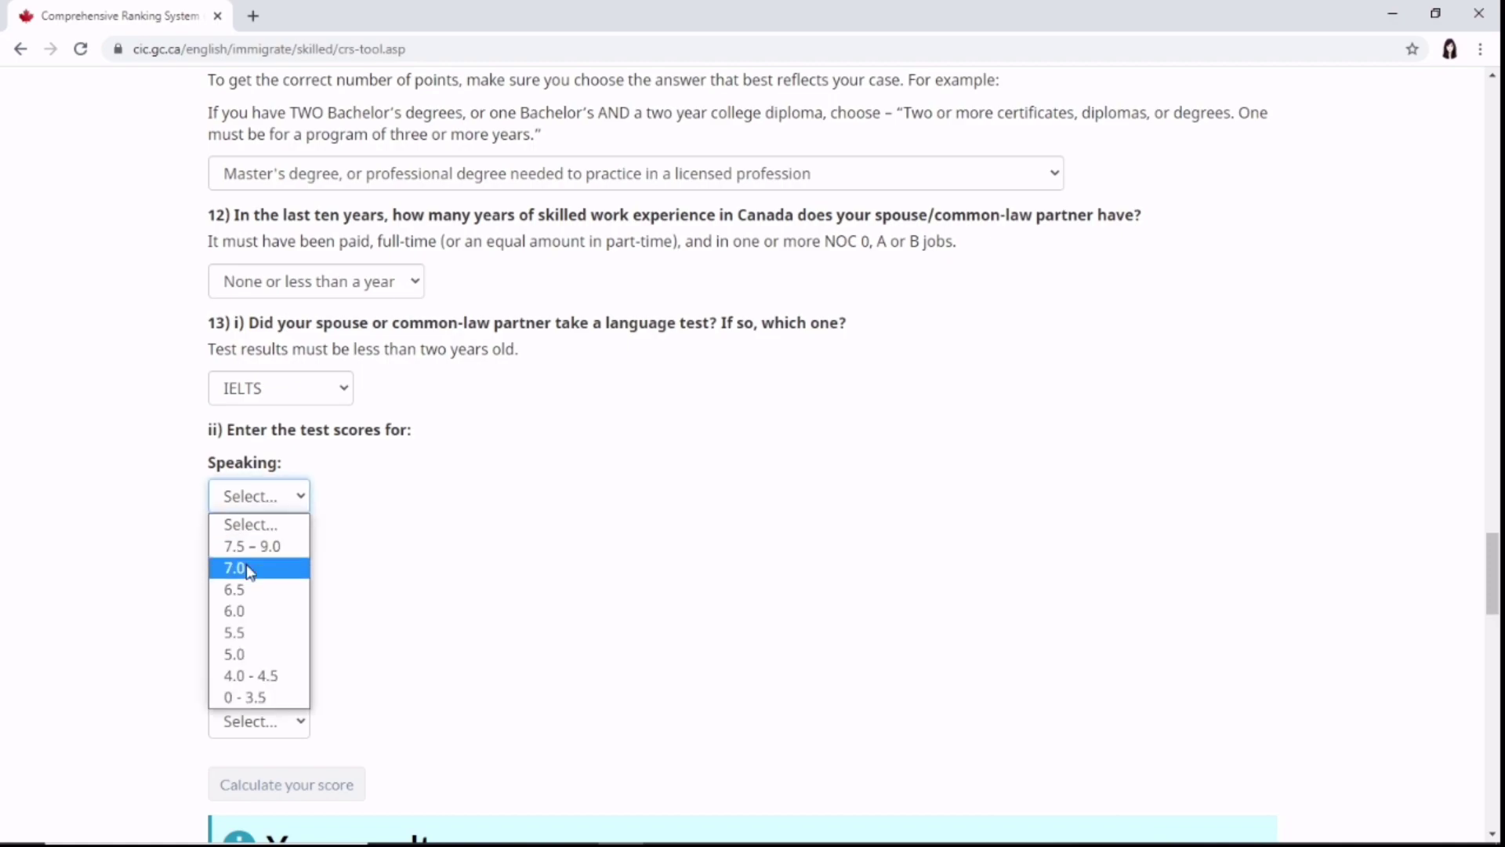
left_click(248, 609)
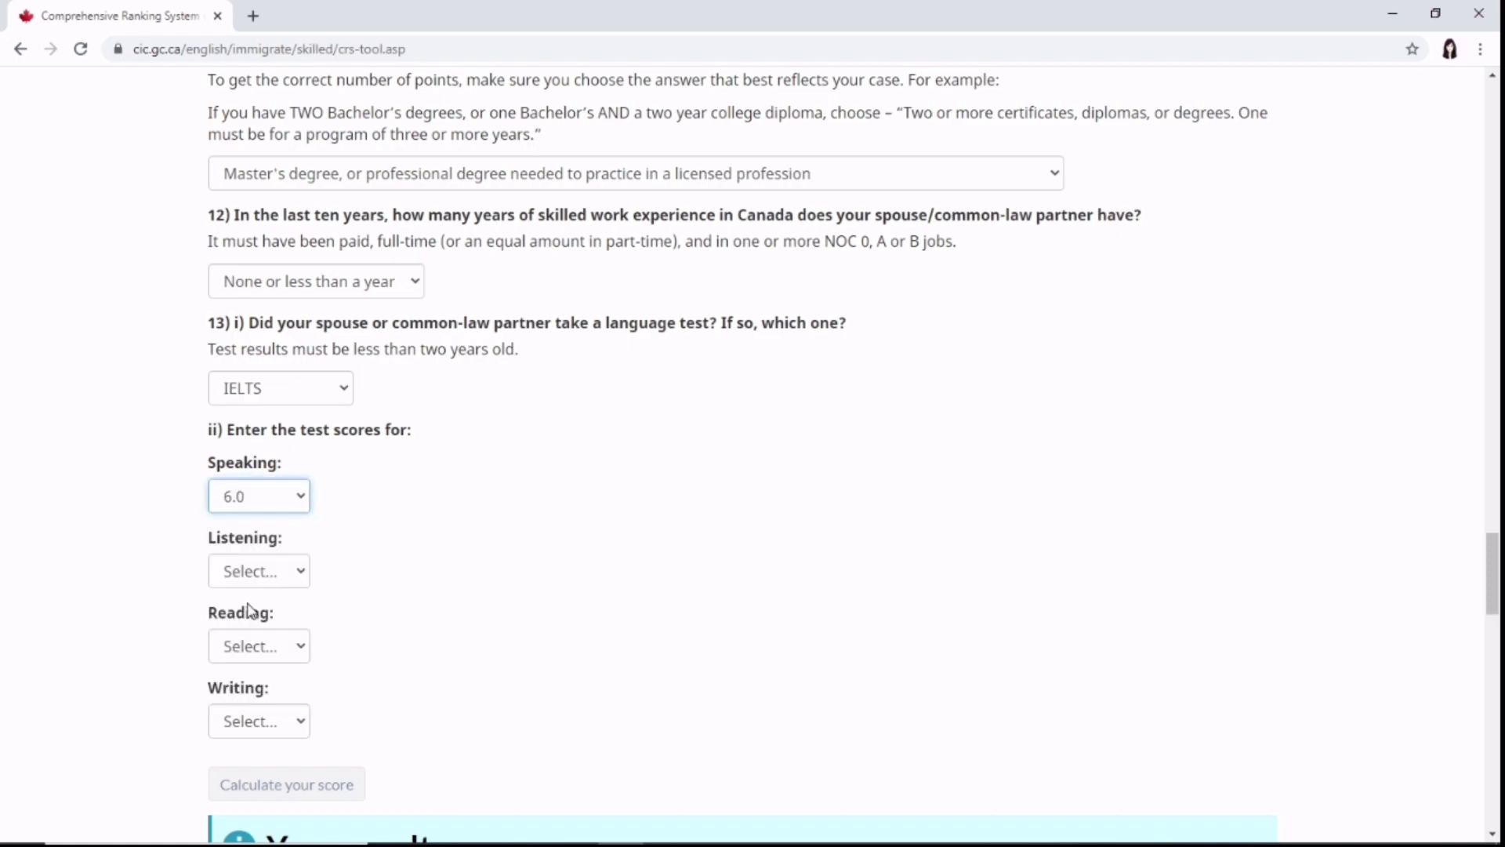
left_click(275, 575)
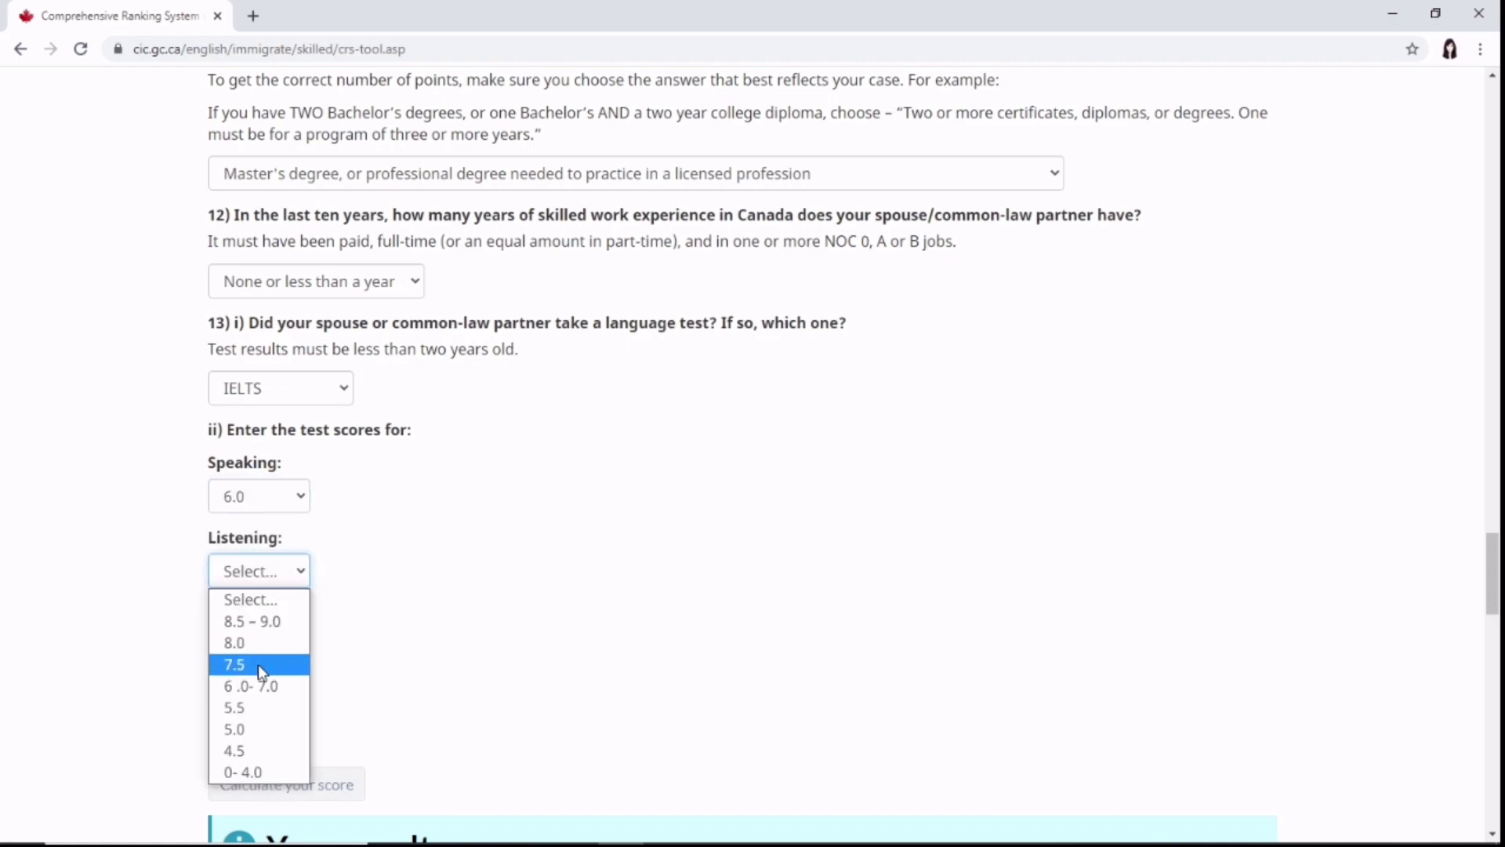
left_click(259, 684)
left_click(276, 651)
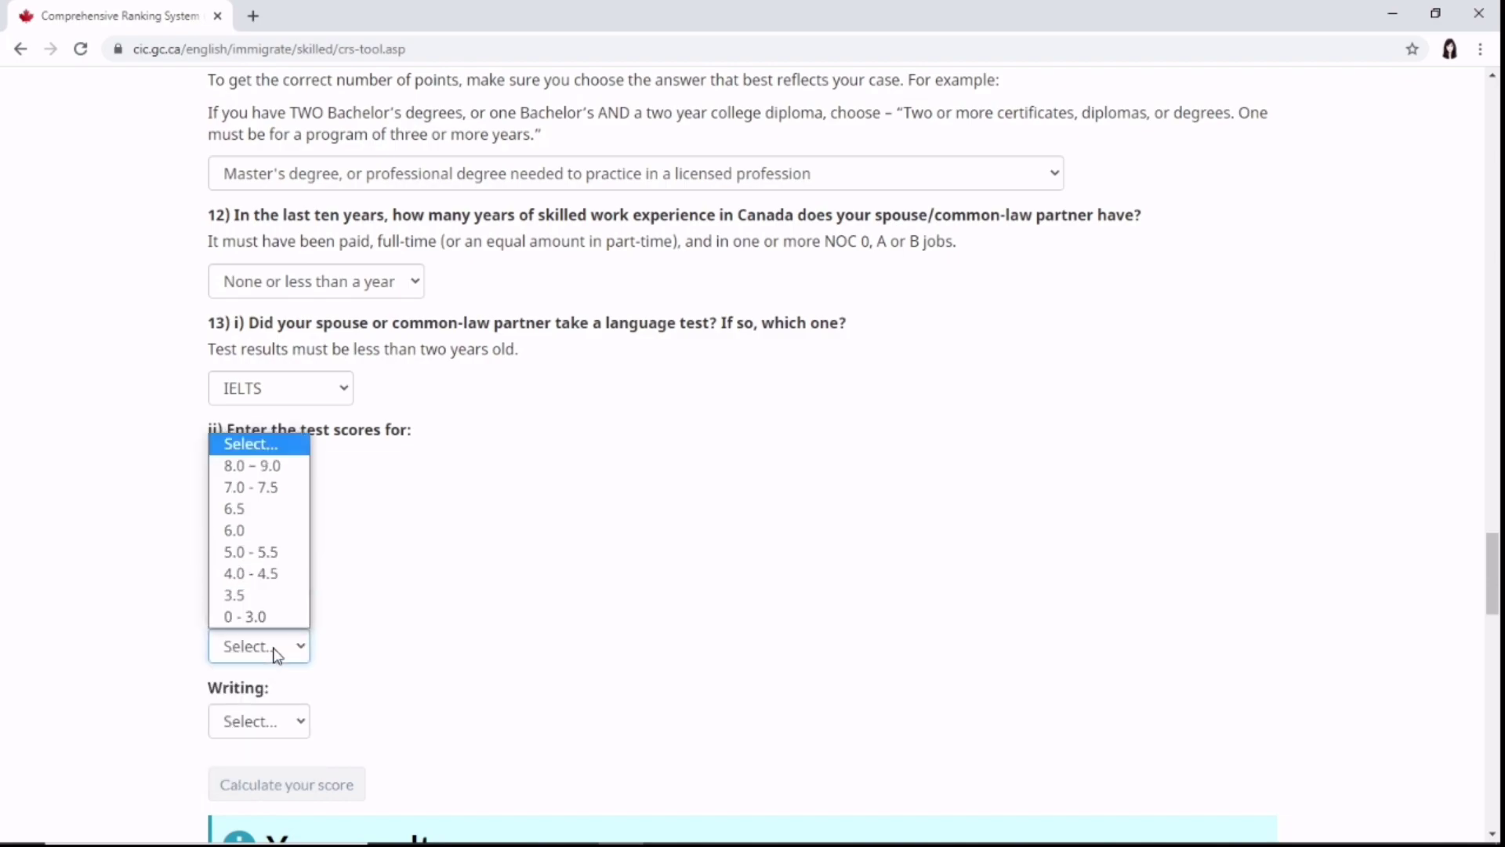
left_click(273, 536)
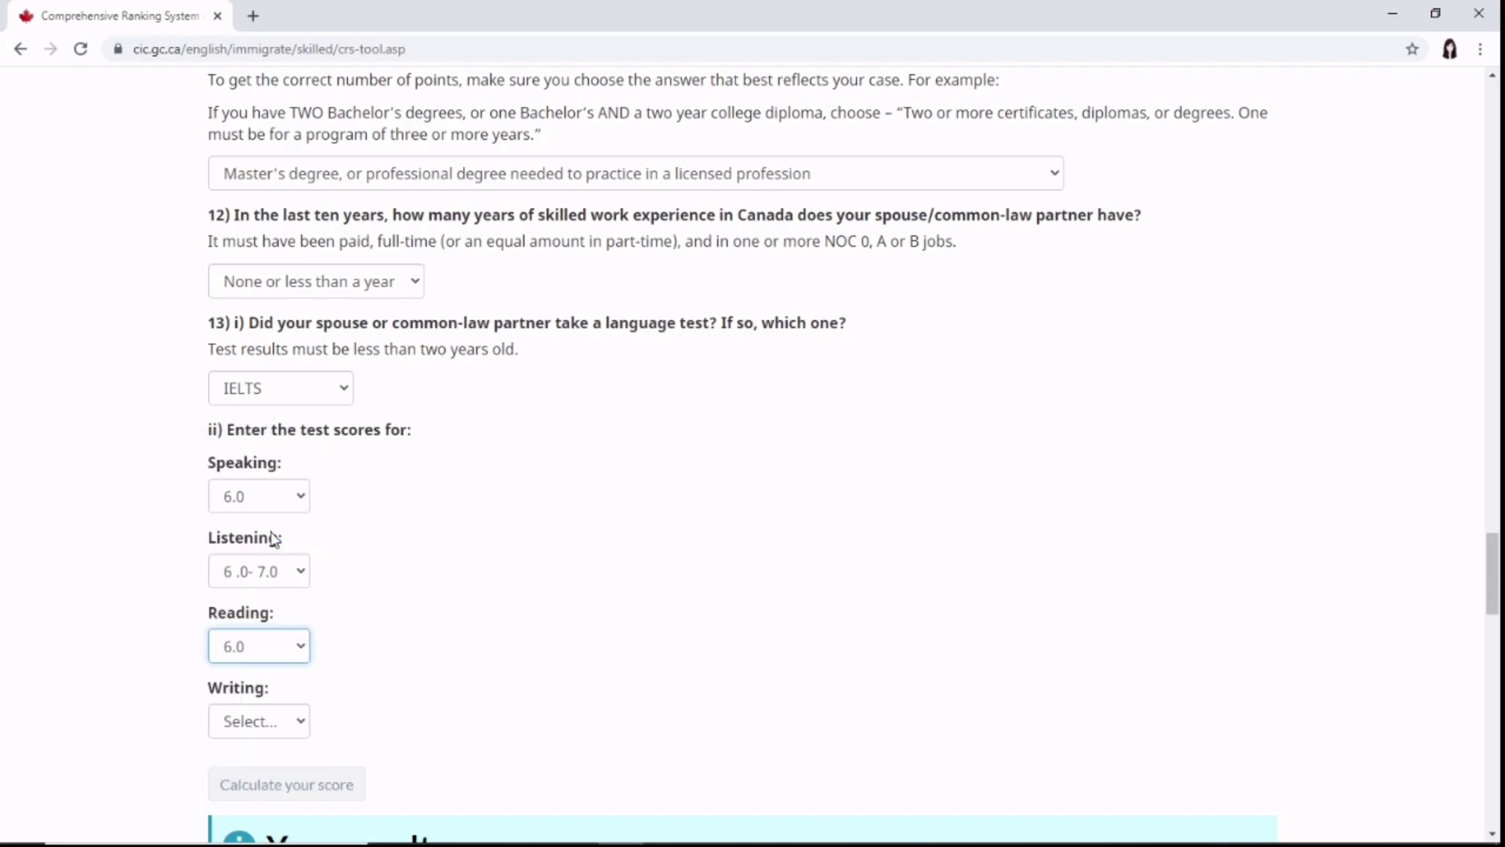
left_click(269, 721)
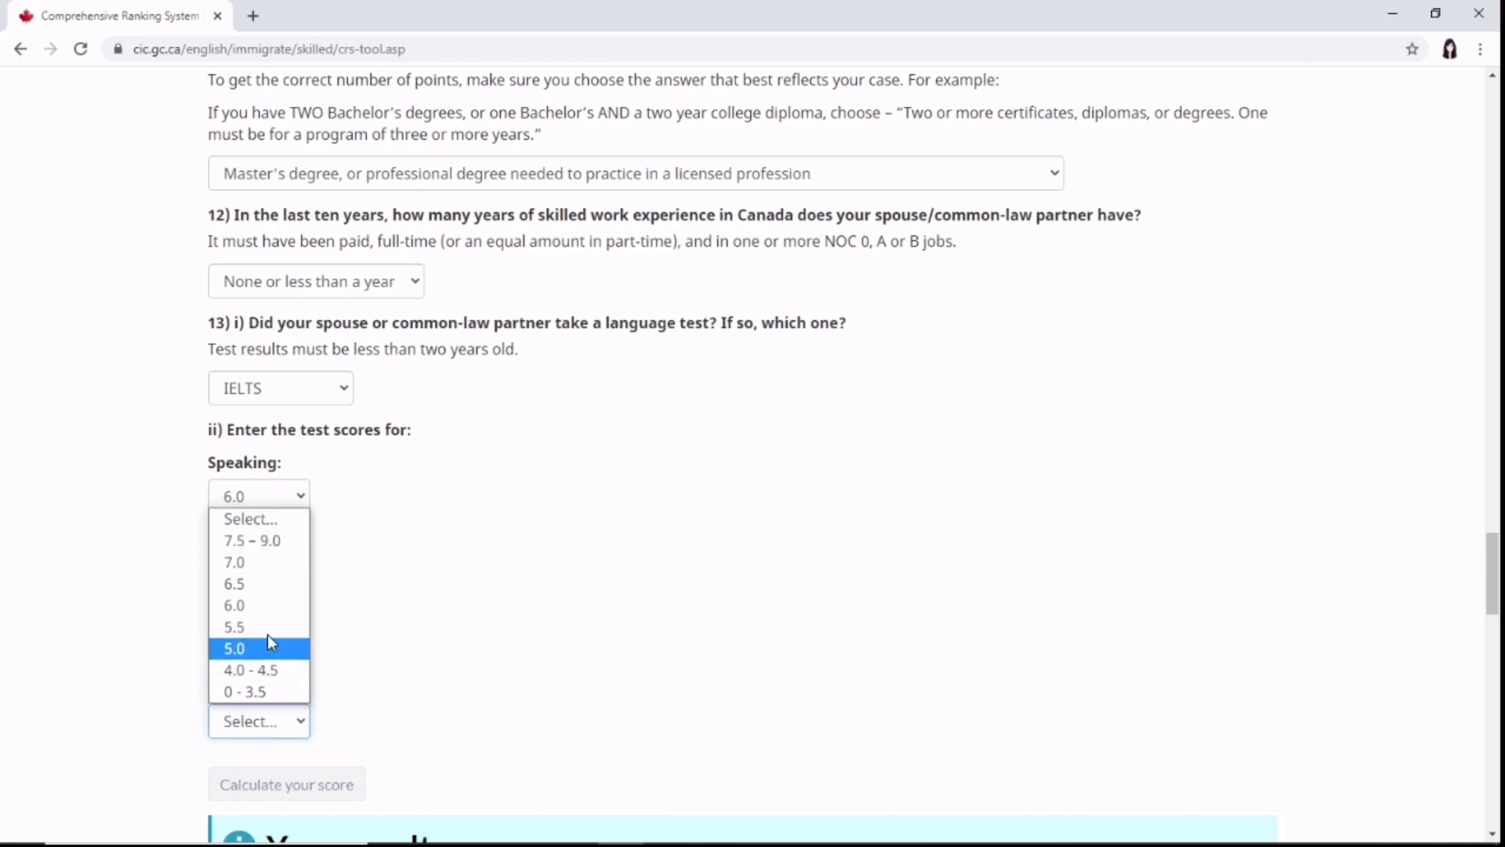
left_click(267, 606)
Recalculate the score with the spouse's IELTS results included and review the breakdown through to the grand total
left_click(291, 792)
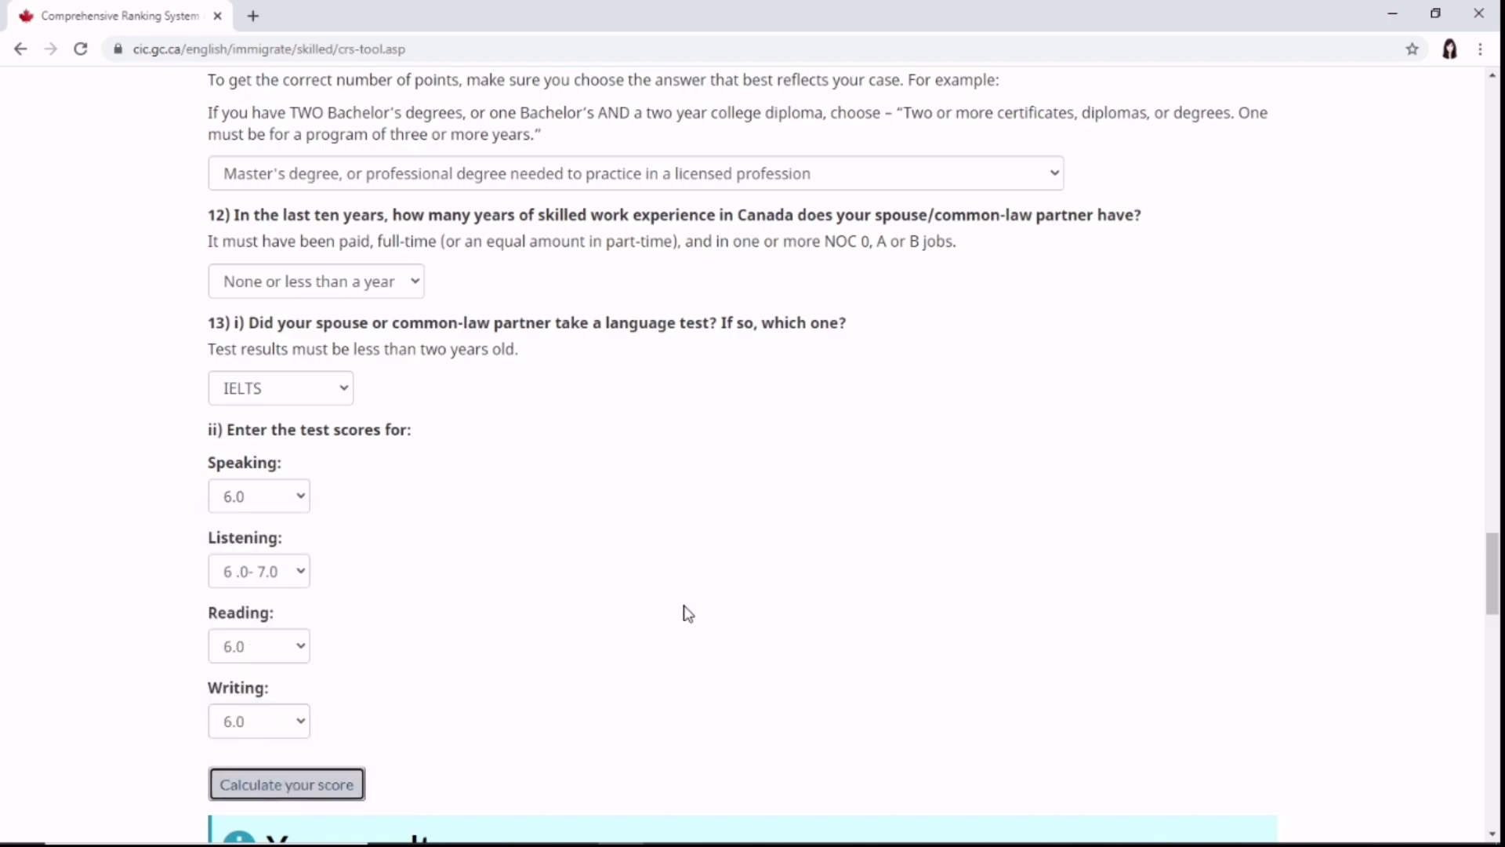
scroll(688, 614, "down", 10)
scroll(643, 629, "down", 10)
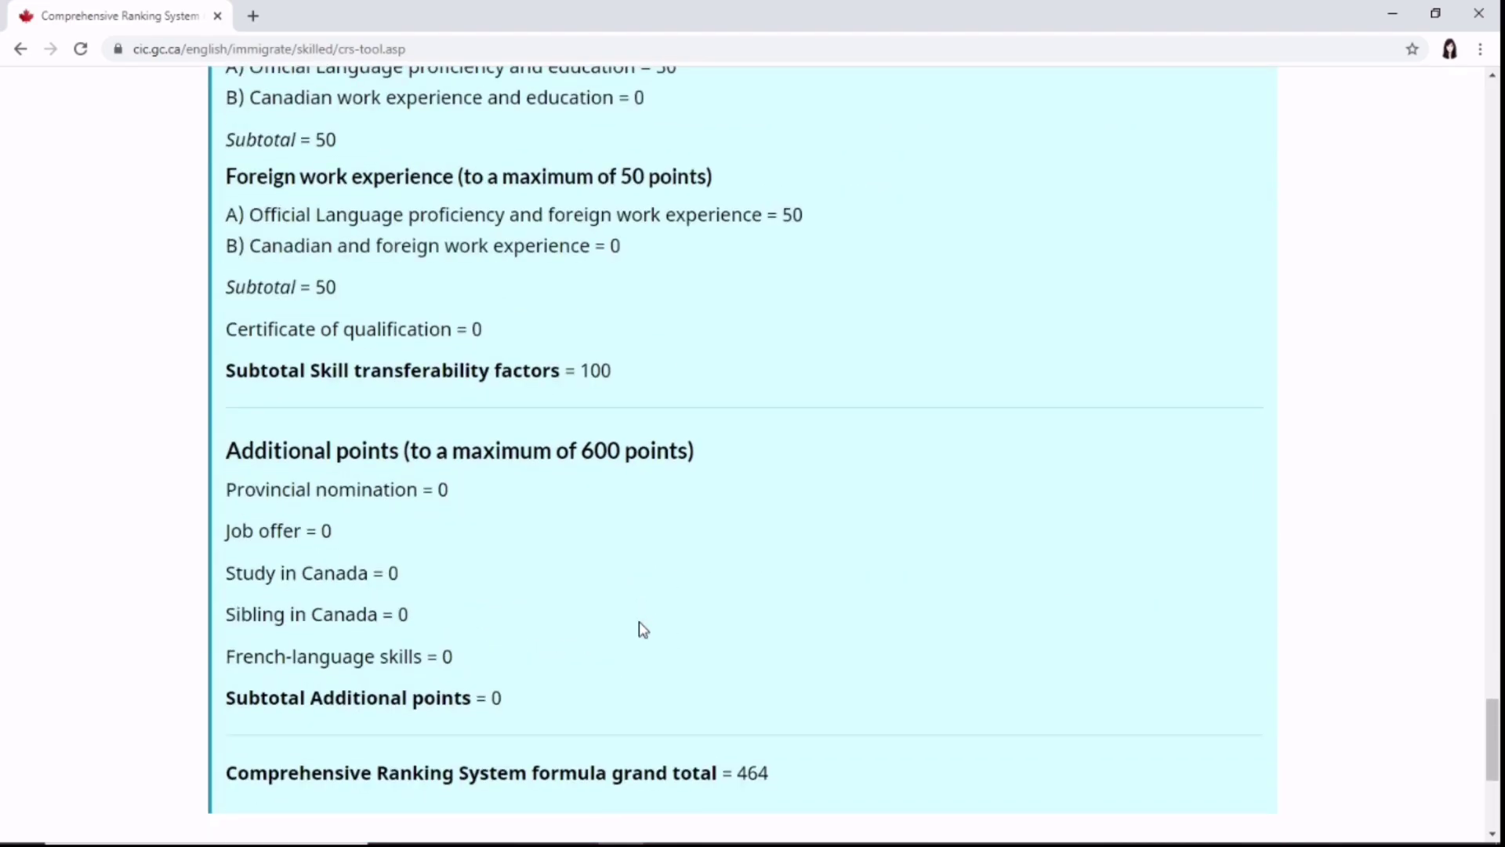
scroll(643, 630, "down", 3)
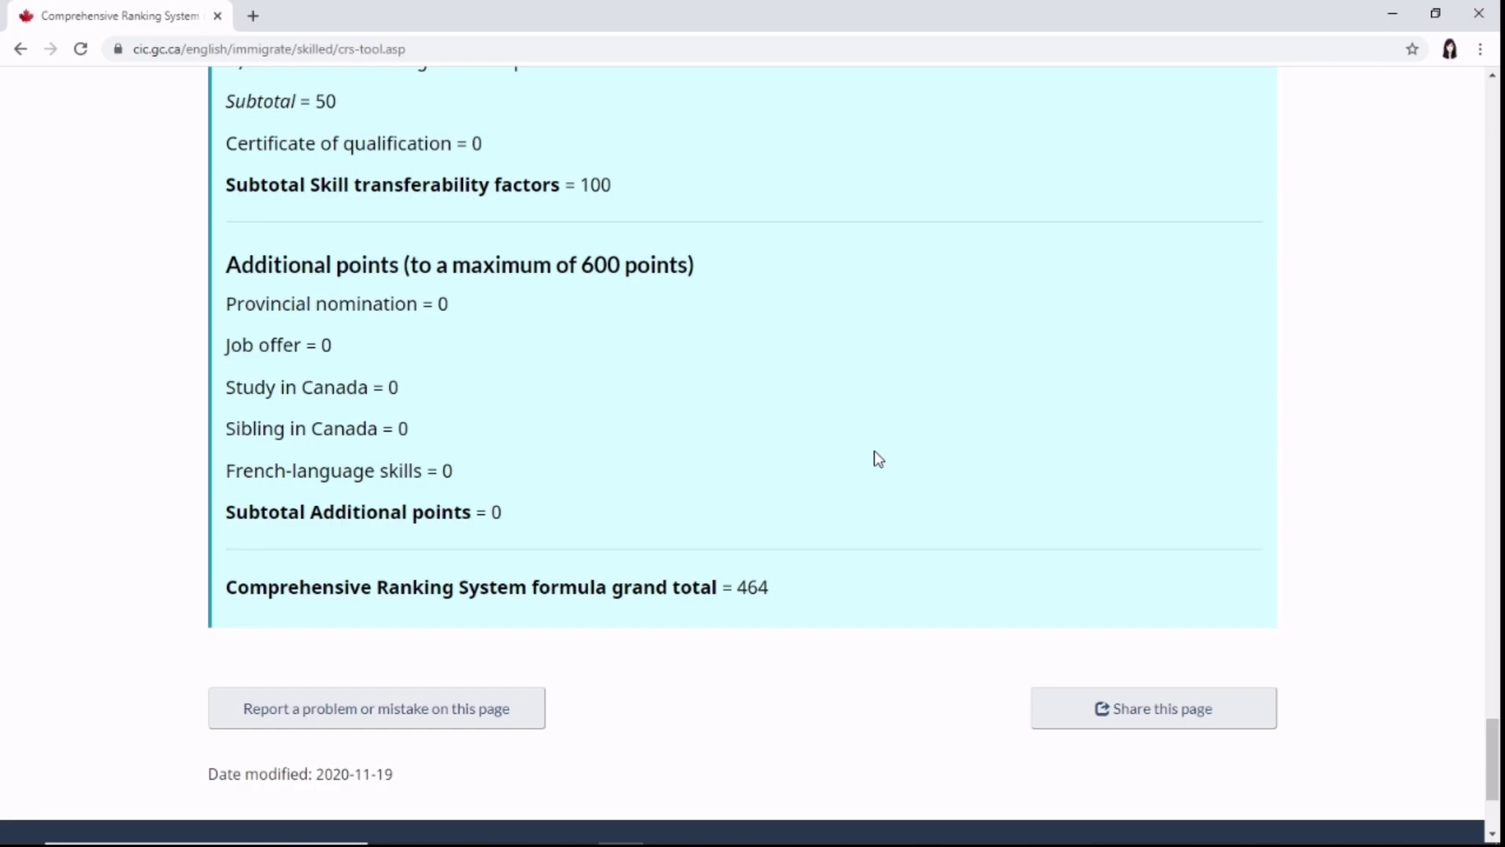
scroll(873, 450, "up", 1)
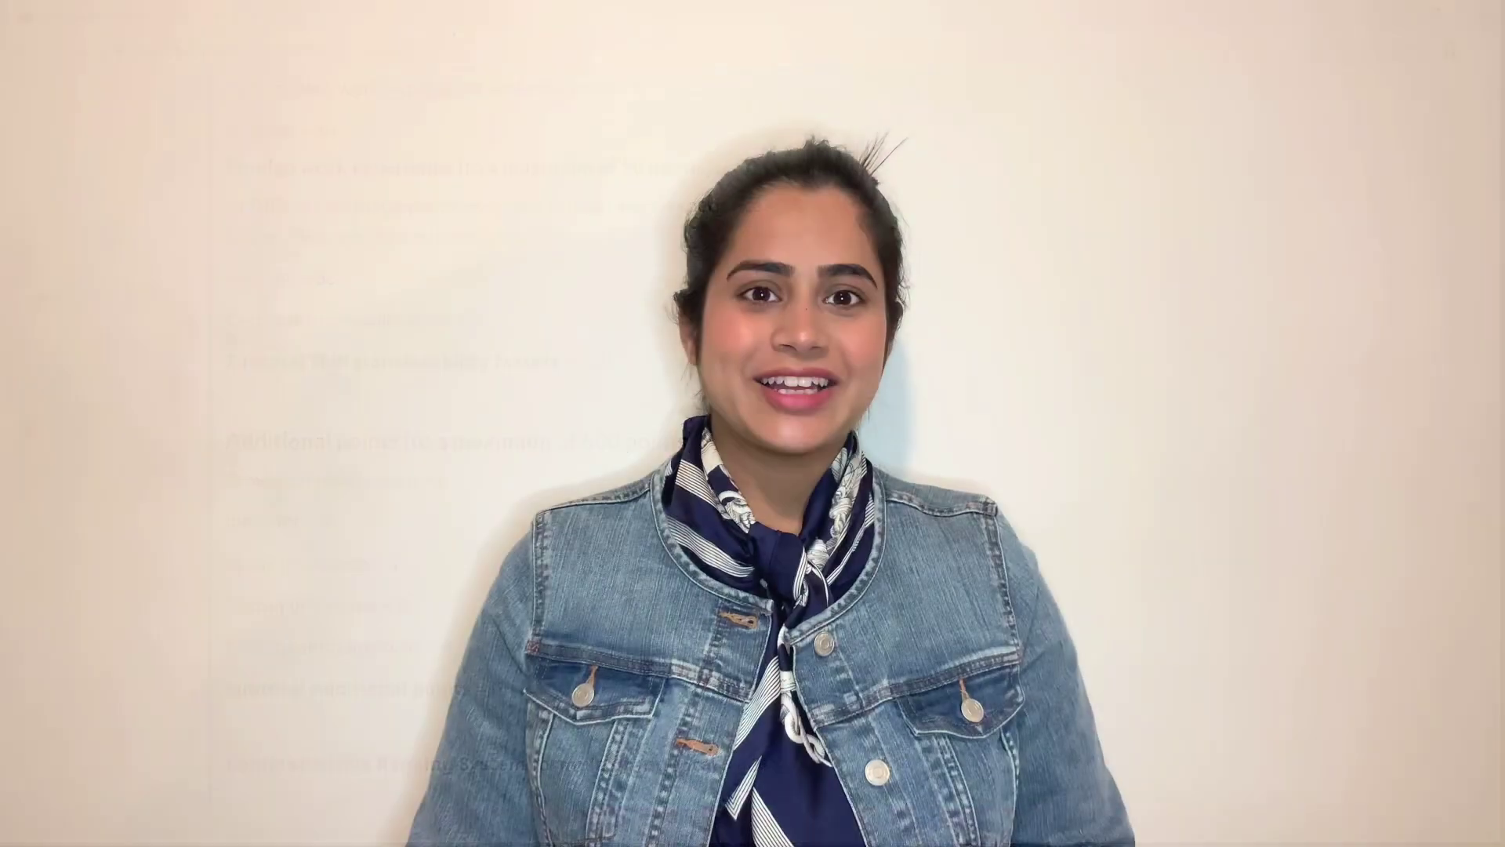